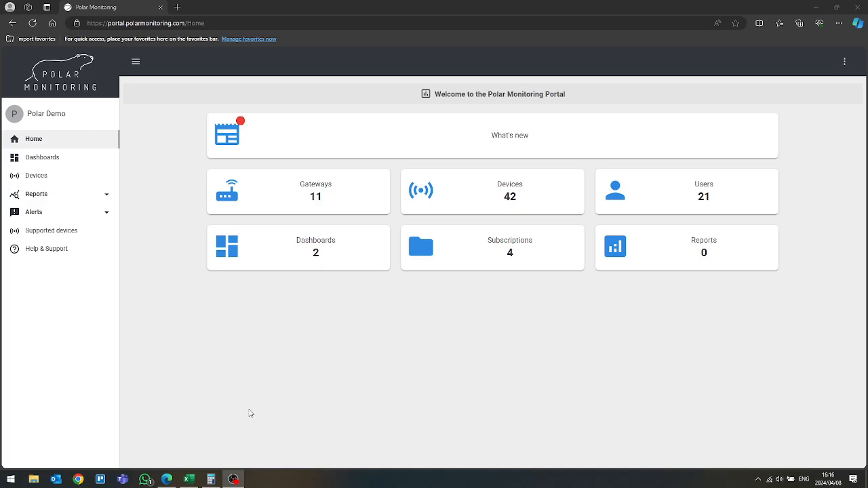
# Step: Search the gateways for j8j, open the setup of the matching gateway and proceed through its details and licenses to its devices
pyautogui.click(317, 190)
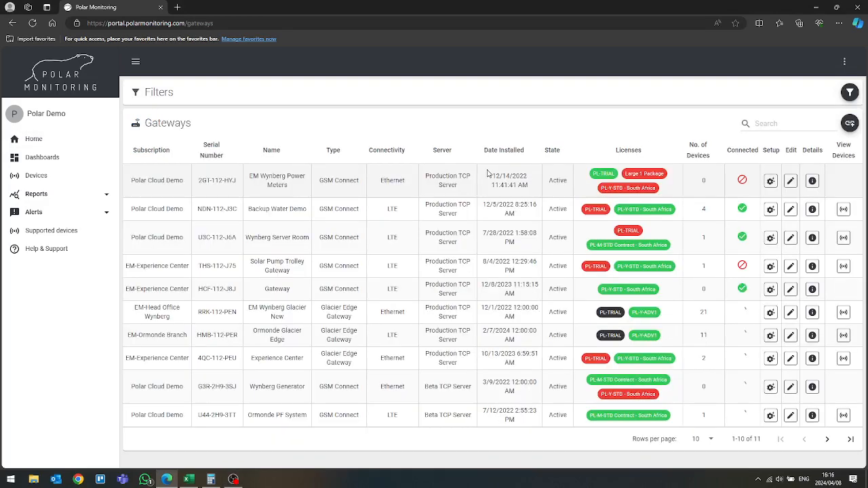
pyautogui.click(786, 123)
pyautogui.write('j8j')
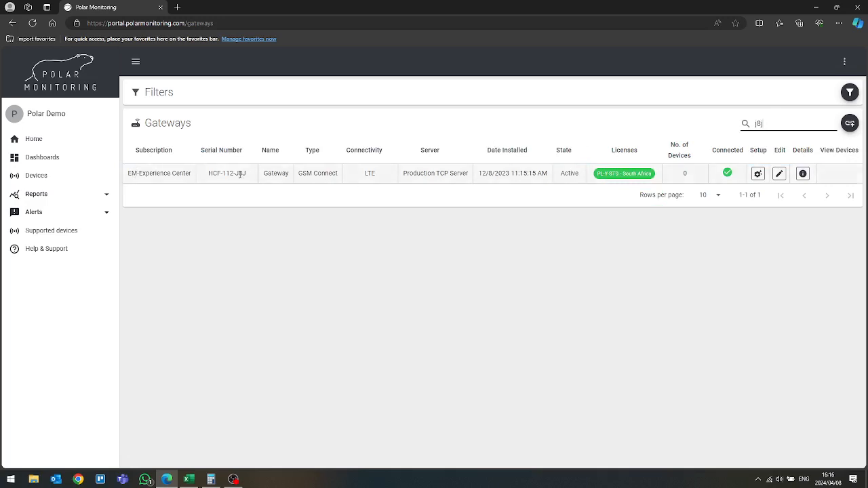
pyautogui.click(757, 174)
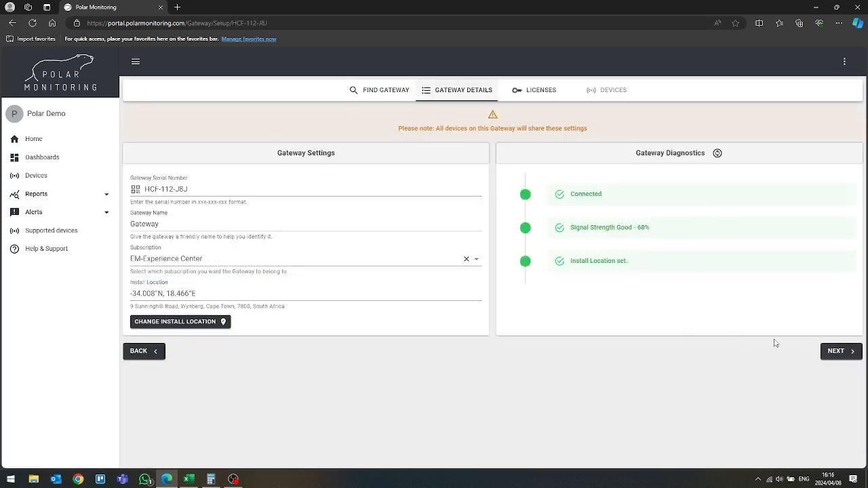
pyautogui.click(837, 352)
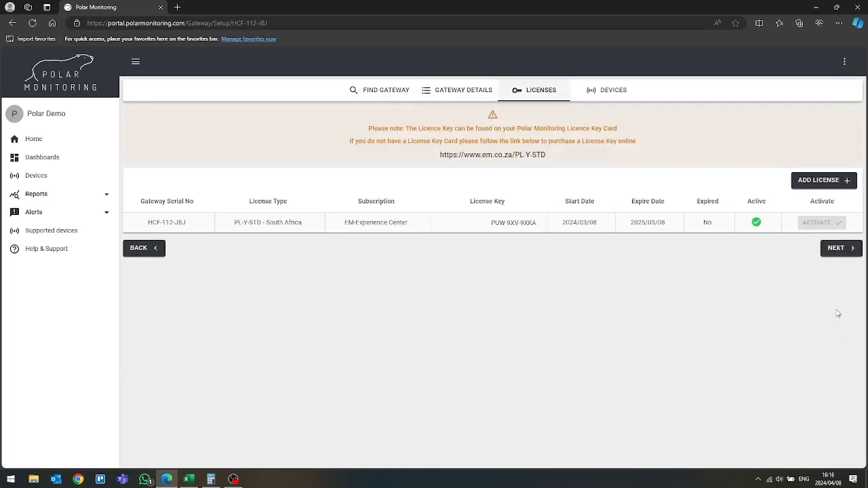
pyautogui.click(842, 248)
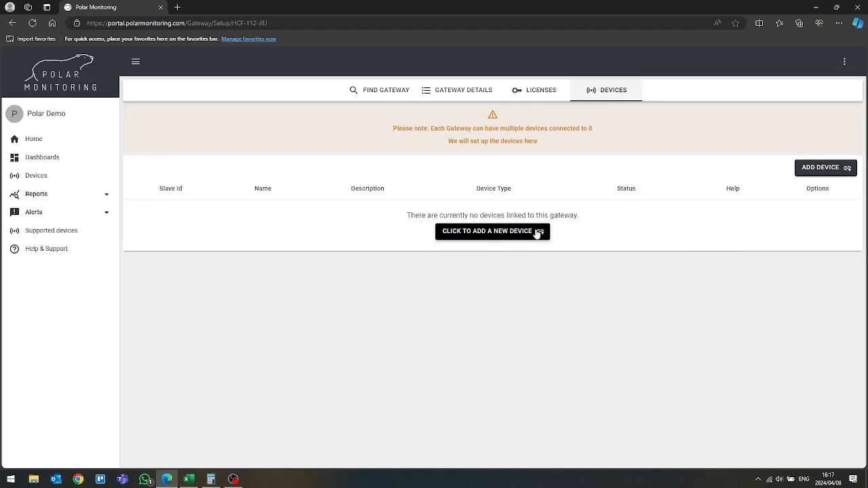
# Step: Link a new Generic Modbus device to the gateway with slave ID 1 and the name PLC Mapping Demo
pyautogui.click(821, 170)
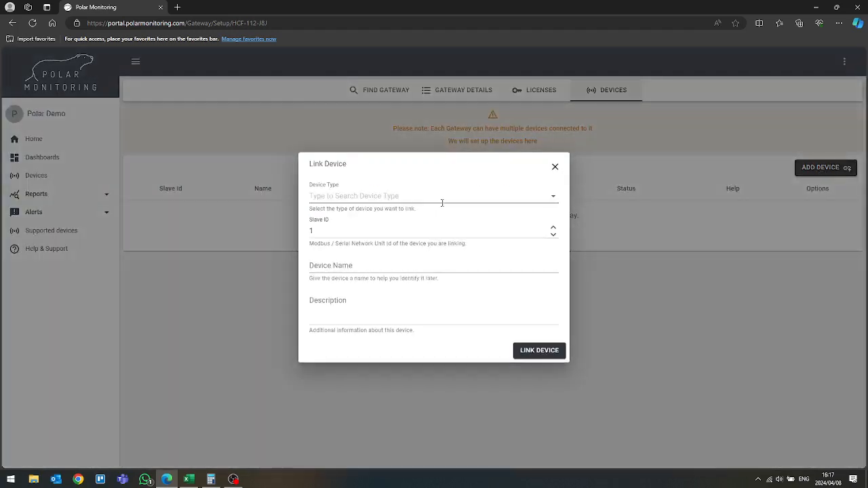
pyautogui.click(384, 197)
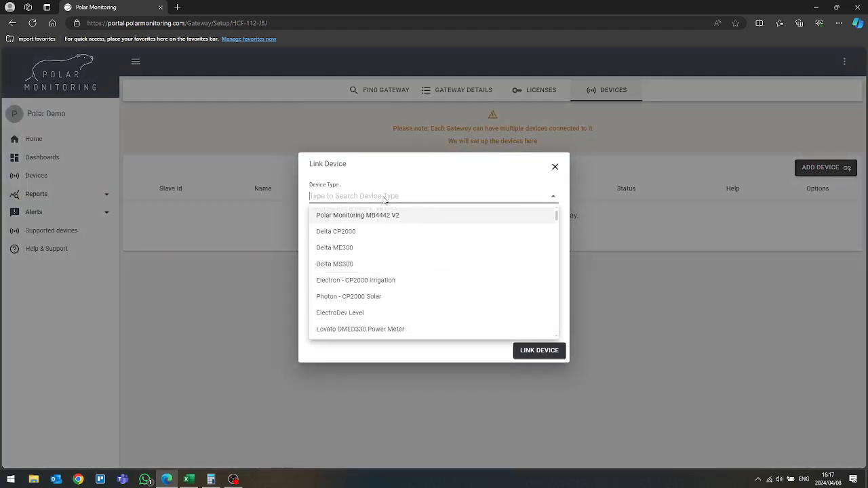
pyautogui.write('gener')
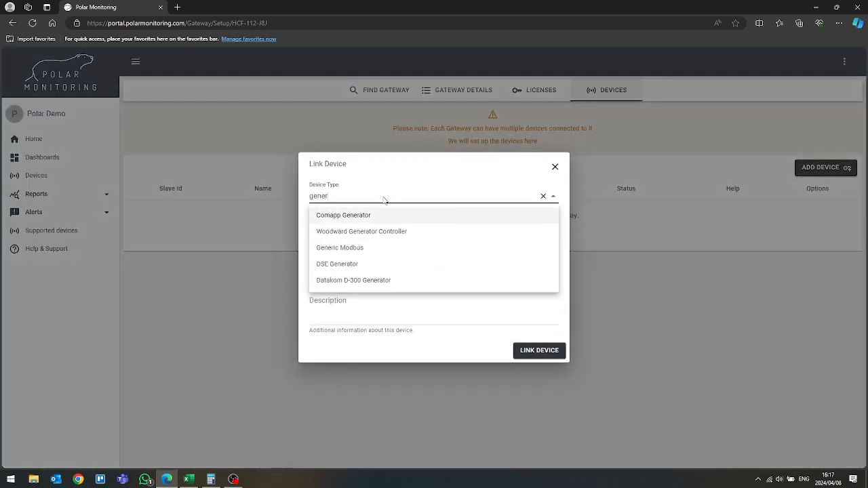
pyautogui.click(354, 249)
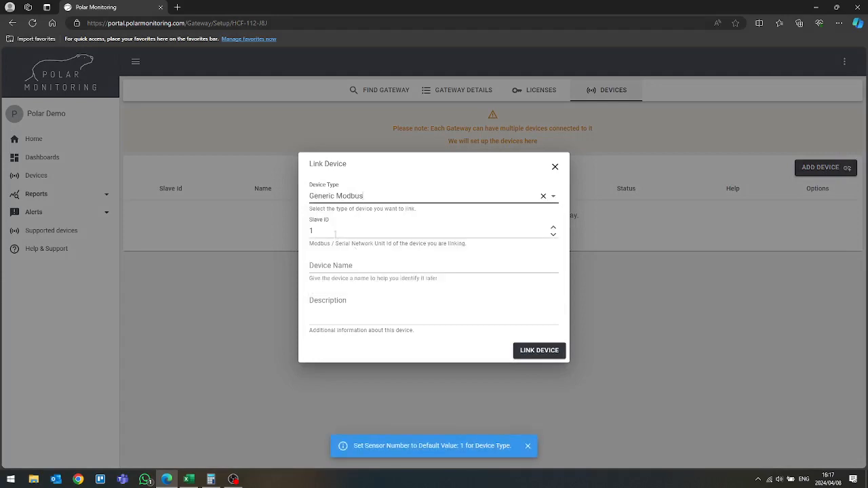
pyautogui.click(328, 231)
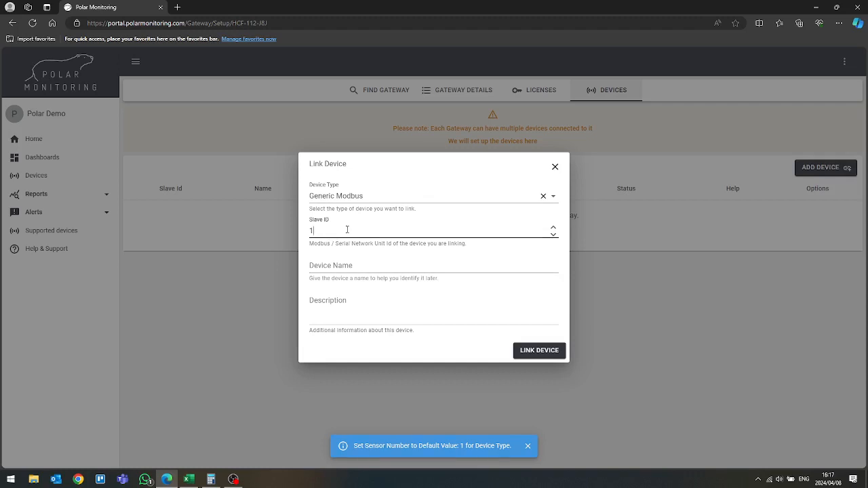
pyautogui.click(349, 267)
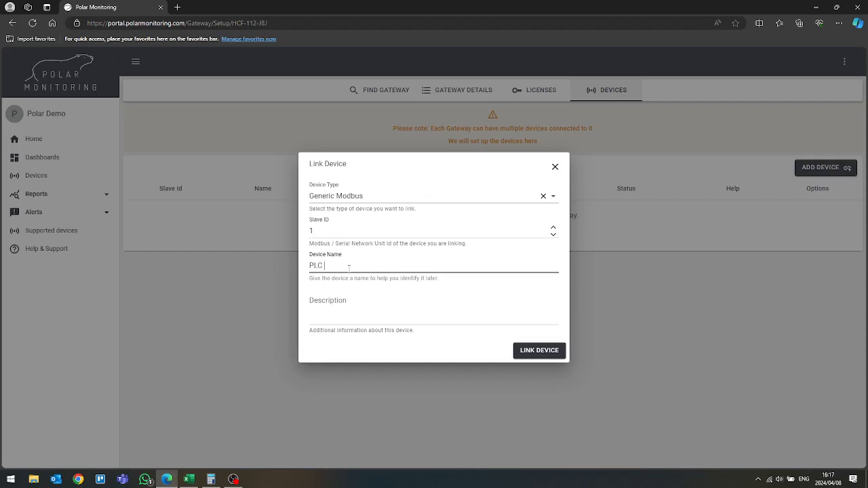
pyautogui.write('PLC Mapping Demo')
pyautogui.click(547, 353)
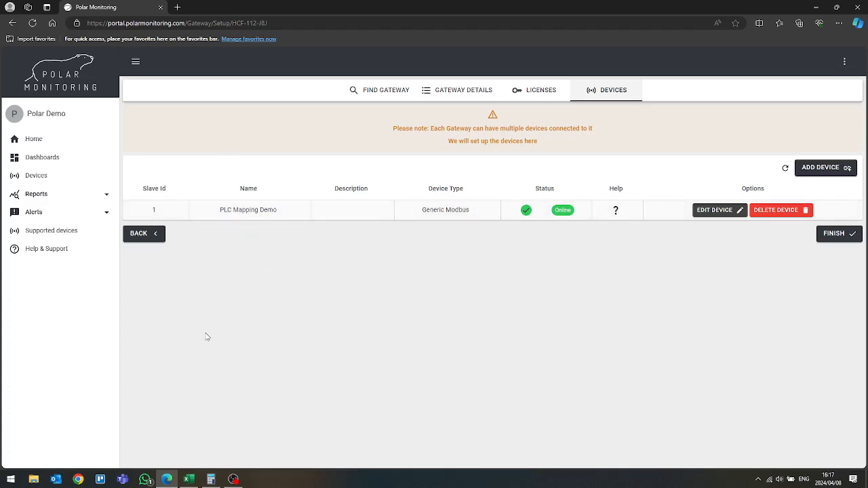
# Step: Open the live data of the PLC Mapping Demo device, enable edit mode and look over the register tiles
pyautogui.click(260, 211)
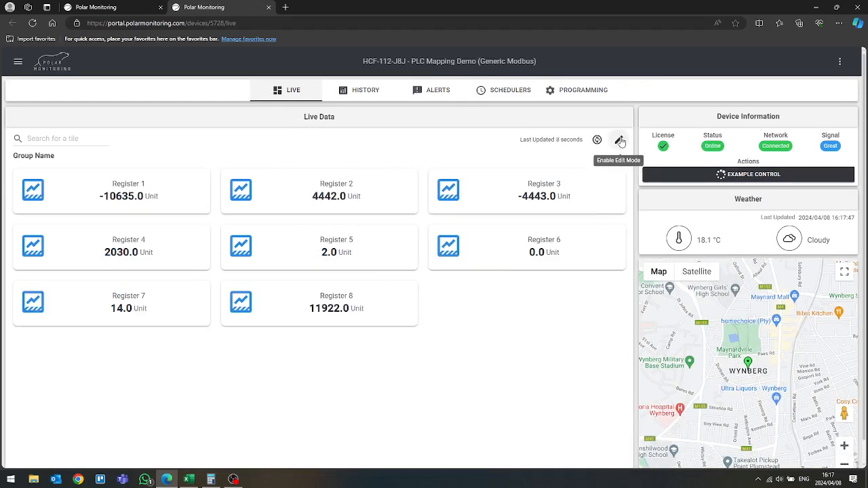
pyautogui.click(619, 141)
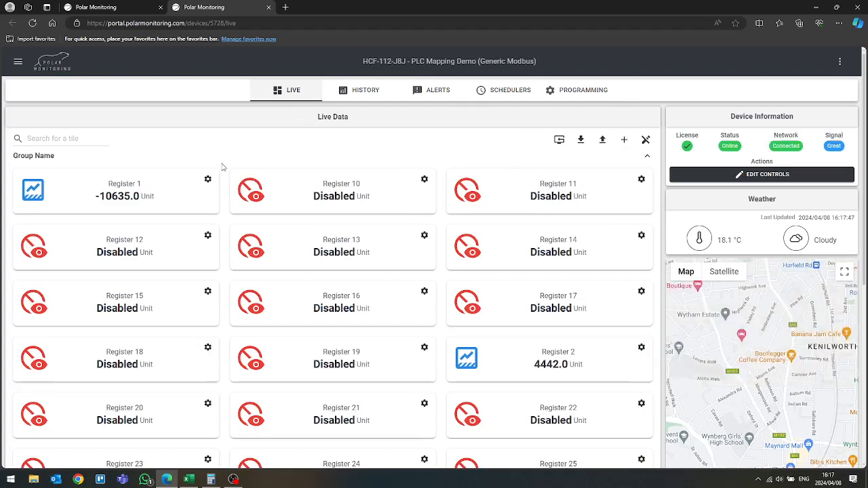
pyautogui.scroll(-2, 229, 176)
pyautogui.scroll(-4, 229, 176)
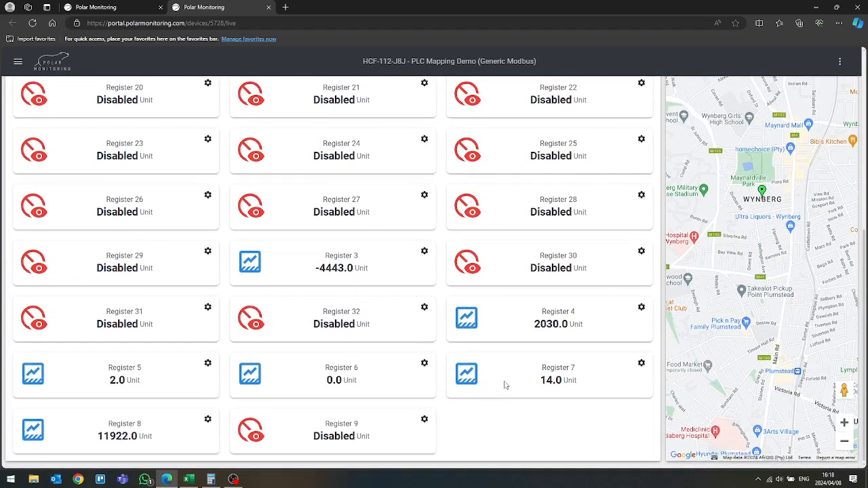
pyautogui.scroll(6, 445, 296)
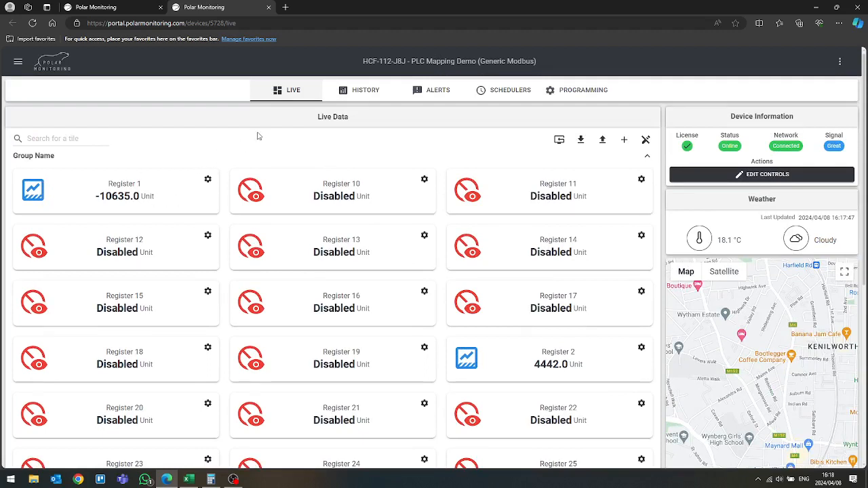
# Step: Switch to the Book1 register list in Excel and widen the Item column to fit its entries
pyautogui.click(190, 480)
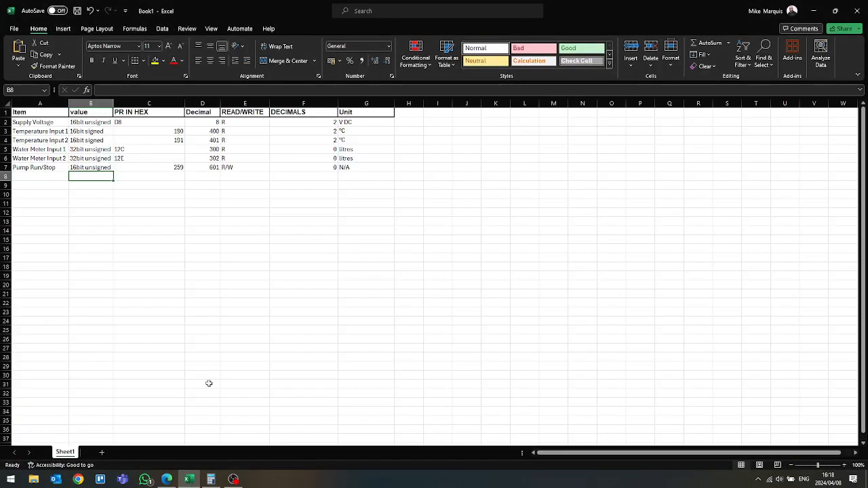
pyautogui.click(151, 231)
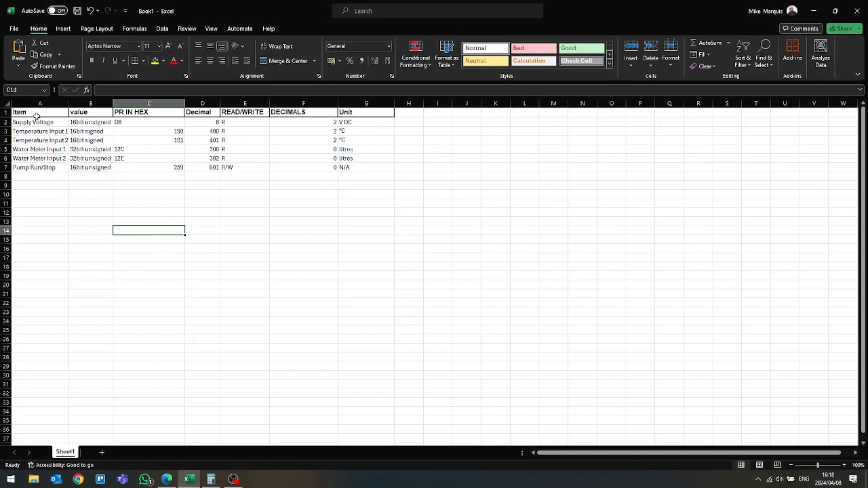
pyautogui.moveTo(31, 123); pyautogui.dragTo(359, 169)
pyautogui.click(258, 194)
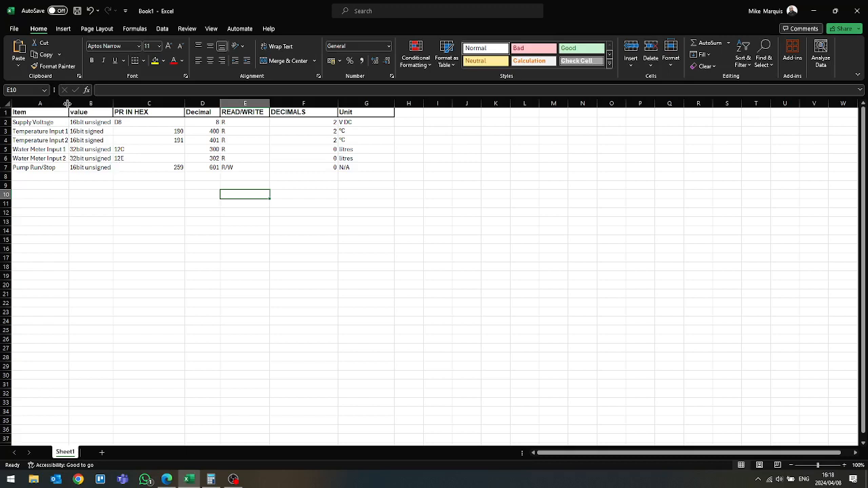
pyautogui.moveTo(67, 103); pyautogui.dragTo(87, 103)
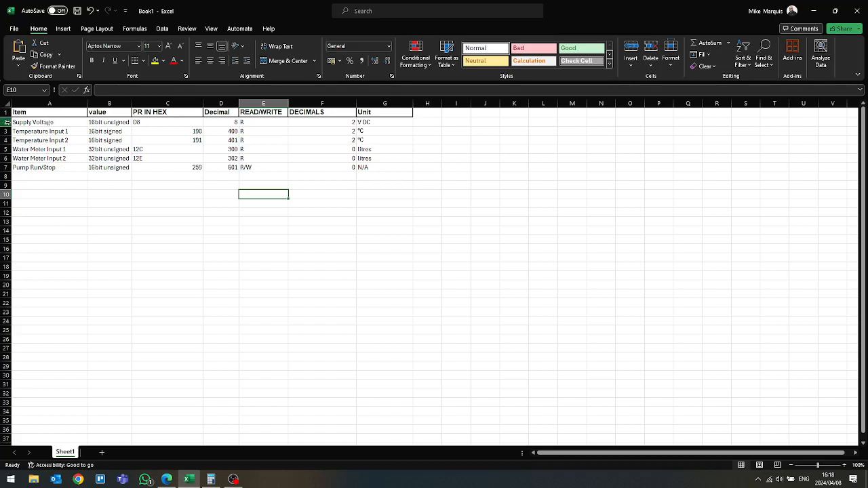
# Step: Examine the Item, value, PR IN HEX and Decimal columns of the register list
pyautogui.click(49, 113)
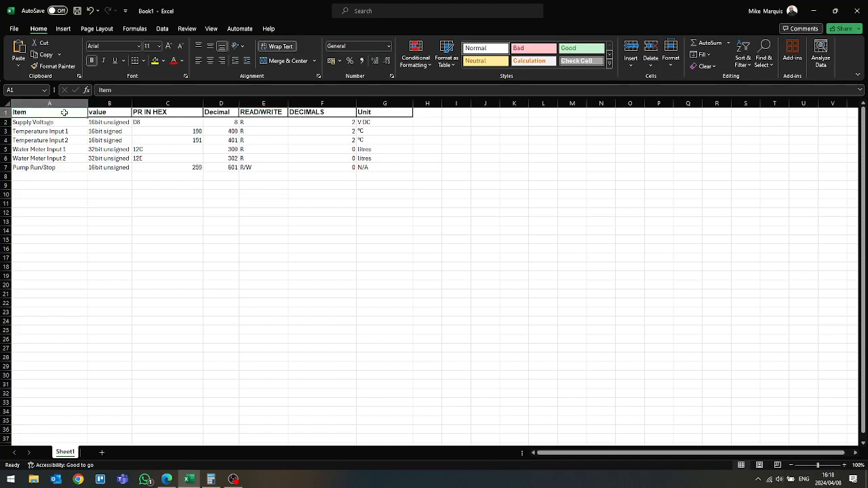
pyautogui.click(57, 122)
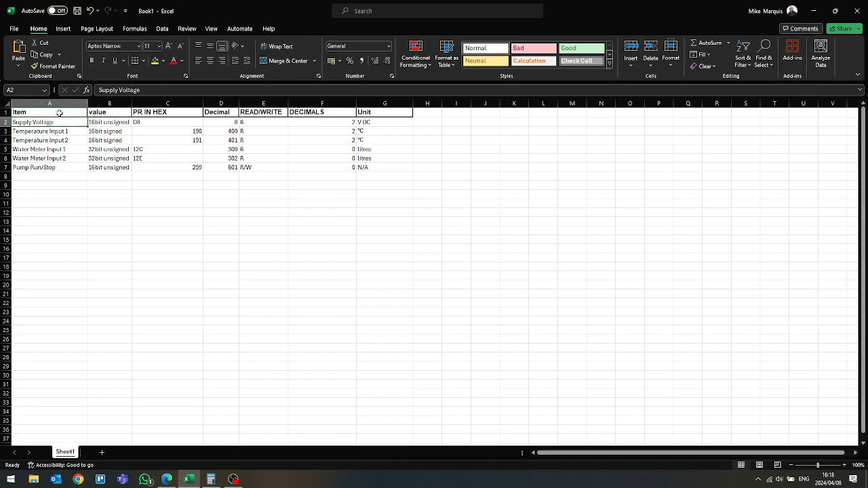
pyautogui.click(59, 113)
pyautogui.click(103, 114)
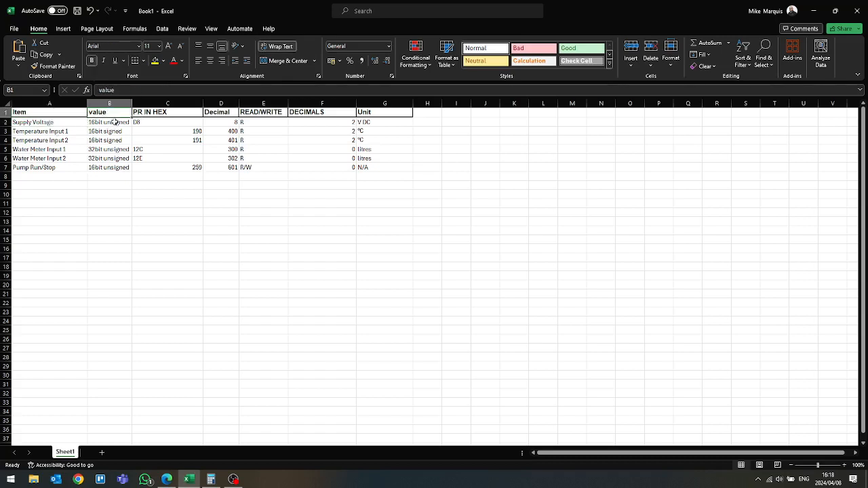
pyautogui.click(114, 103)
pyautogui.click(116, 120)
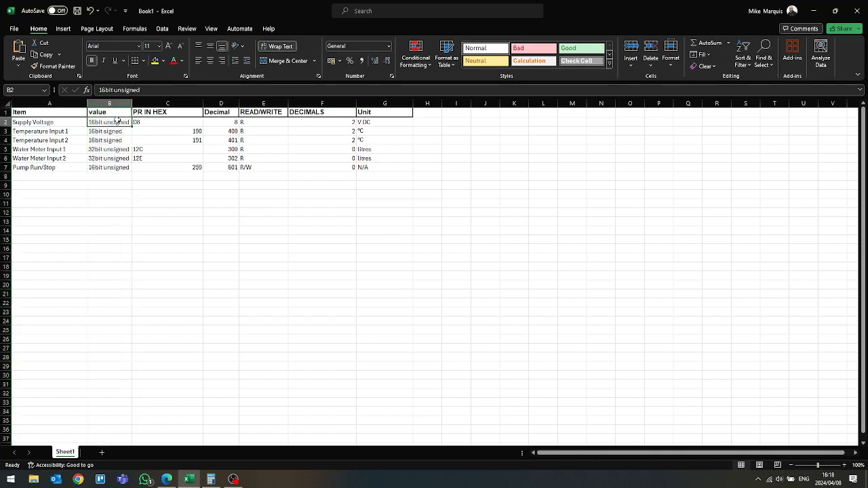
pyautogui.click(175, 102)
pyautogui.click(221, 103)
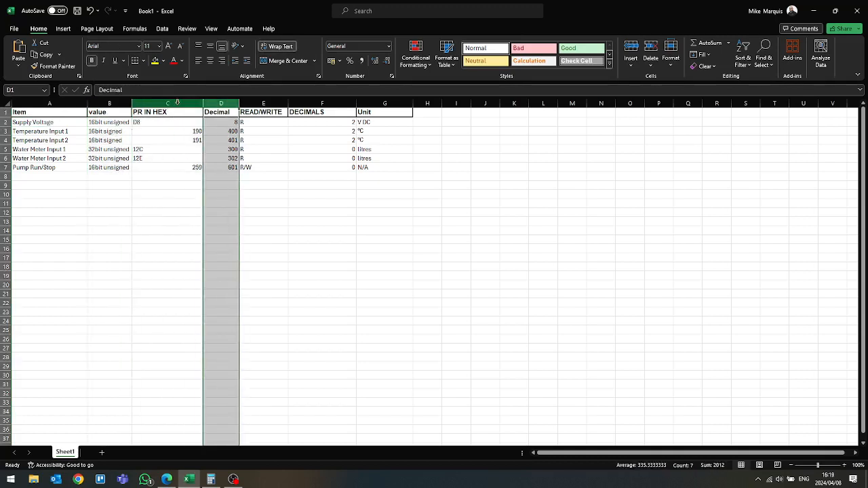
pyautogui.click(177, 102)
pyautogui.click(220, 103)
pyautogui.click(178, 101)
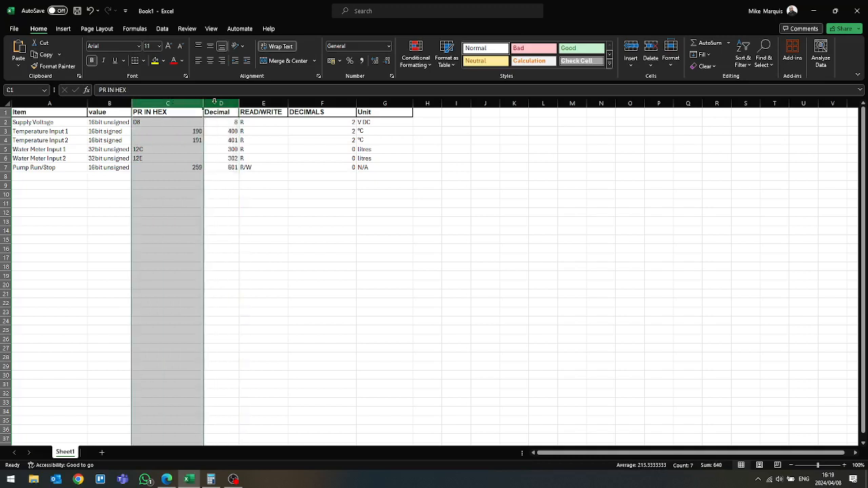
pyautogui.click(214, 102)
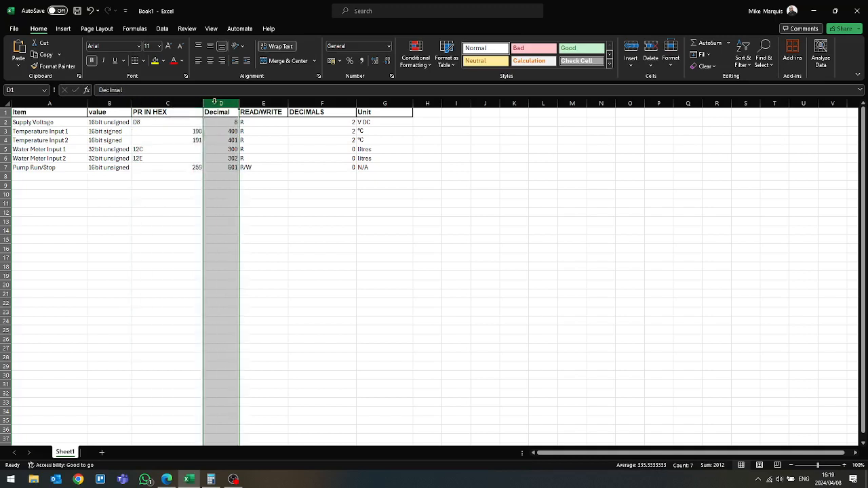
# Step: Examine the READ/WRITE, DECIMALS and Unit columns for the listed registers
pyautogui.click(258, 101)
pyautogui.moveTo(257, 122); pyautogui.dragTo(260, 164)
pyautogui.click(262, 167)
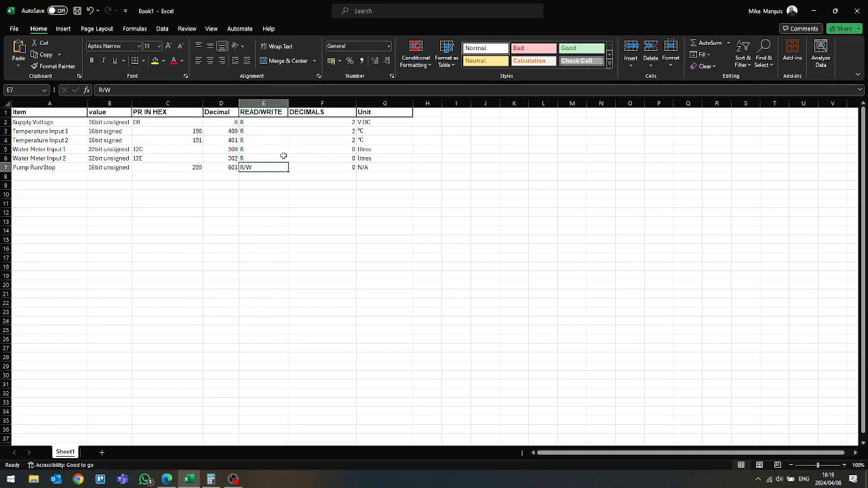
pyautogui.moveTo(263, 122); pyautogui.dragTo(265, 156)
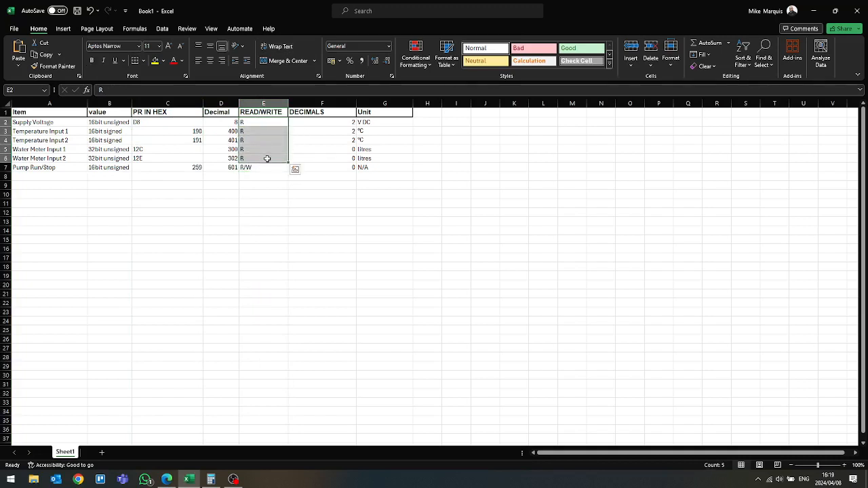
pyautogui.click(267, 157)
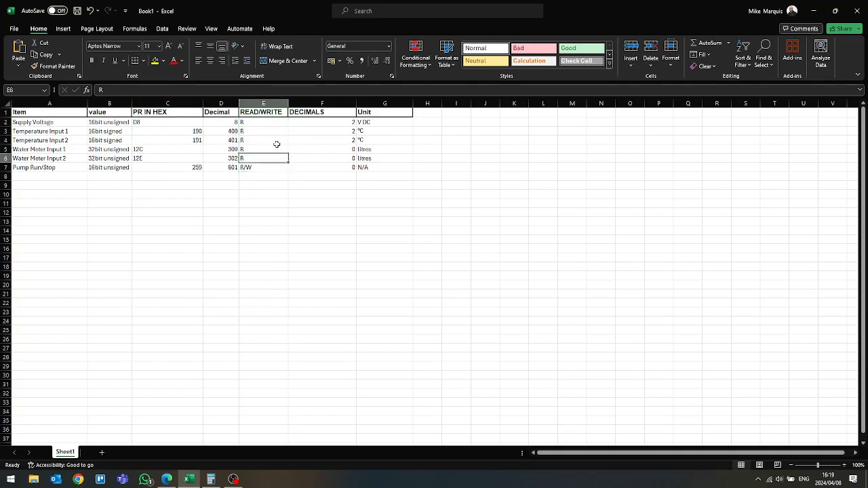
pyautogui.click(321, 103)
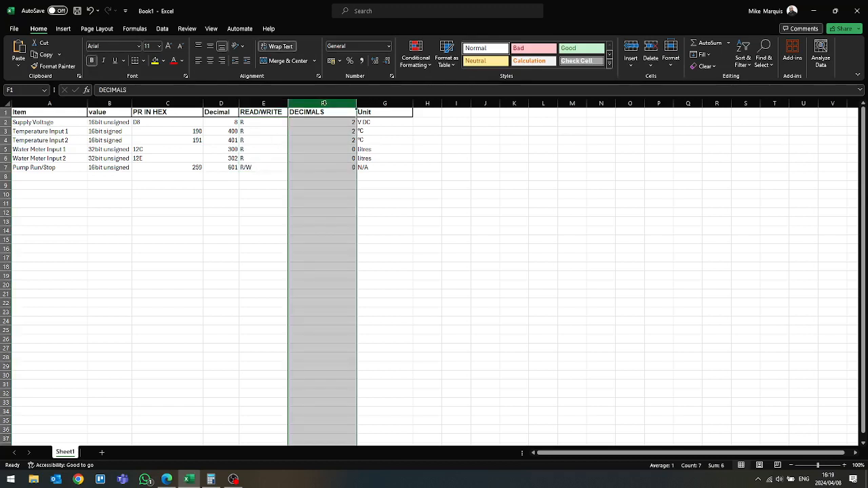
pyautogui.click(376, 100)
pyautogui.click(371, 123)
pyautogui.click(368, 131)
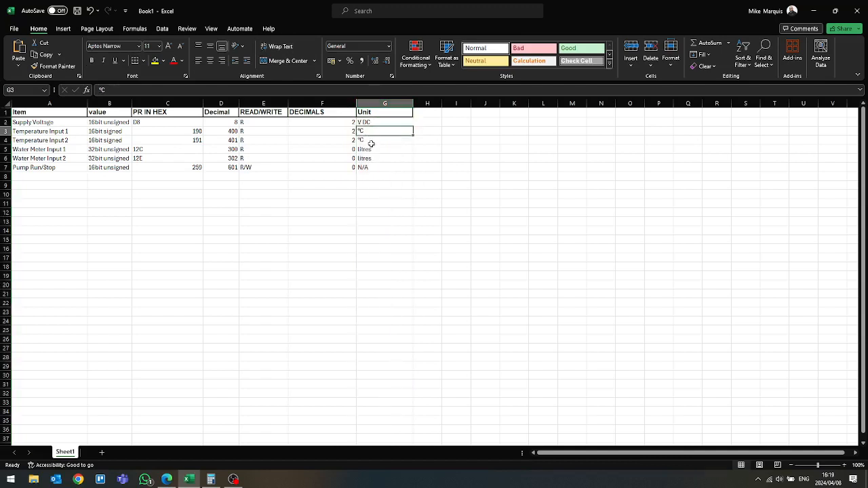
pyautogui.press('Down')
pyautogui.press('Down')
pyautogui.press('Down')
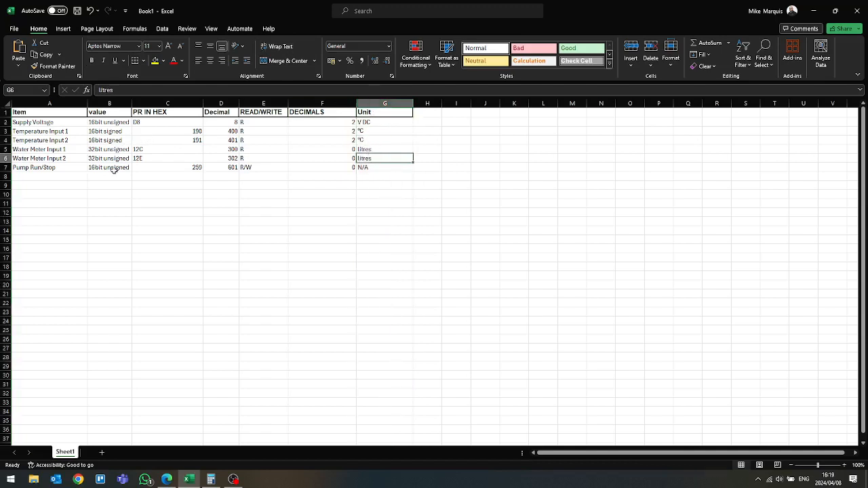
# Step: Examine the Supply Voltage row's value type, hex address and decimal address in the register list
pyautogui.click(64, 123)
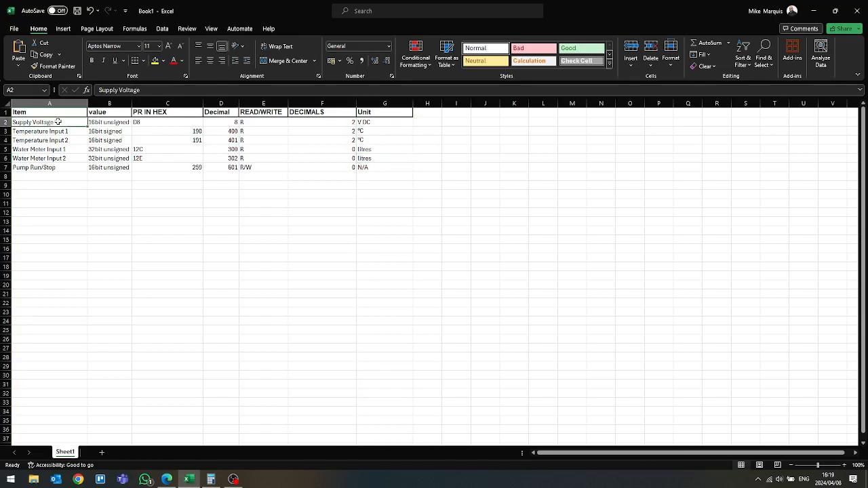
pyautogui.click(121, 122)
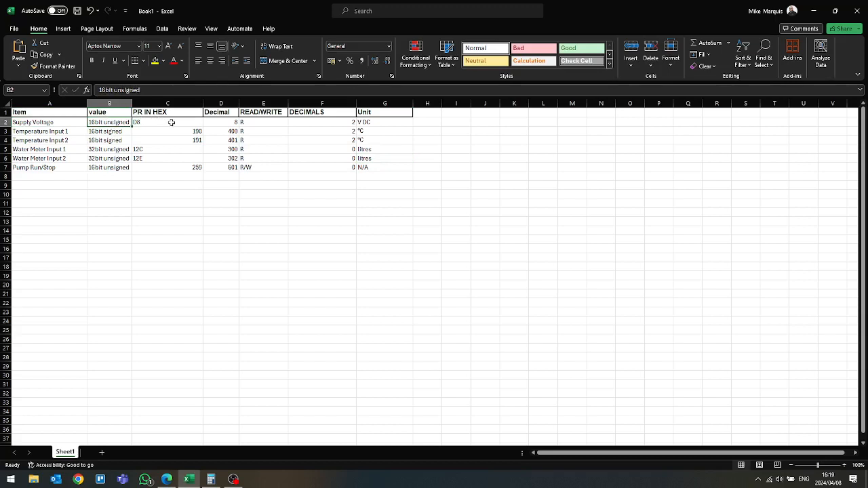
pyautogui.click(171, 122)
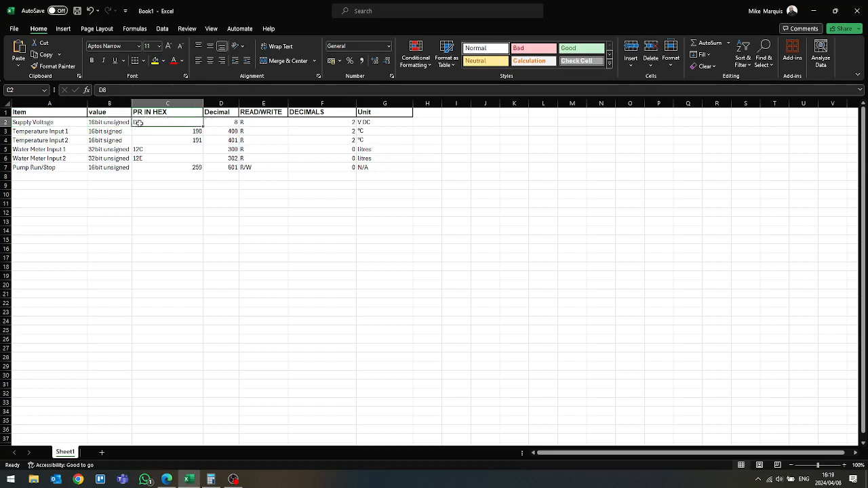
pyautogui.click(219, 120)
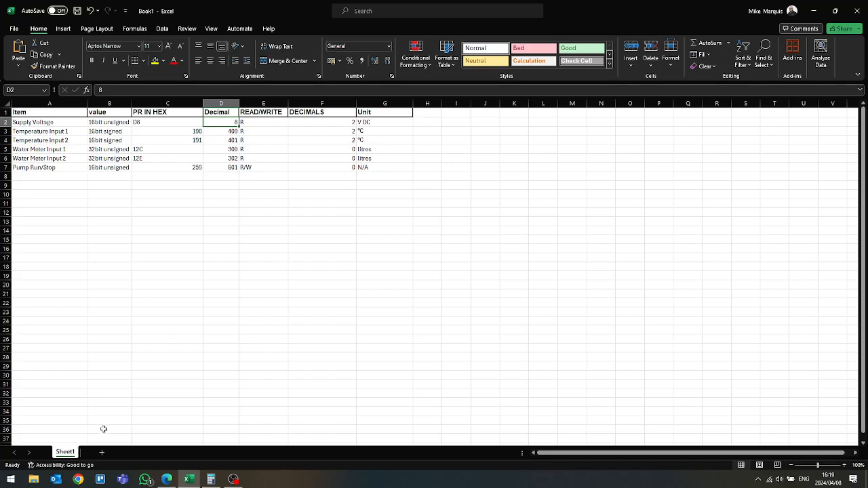
# Step: Switch to the Polar Monitoring portal and open the data tile settings of Register 1
pyautogui.click(170, 481)
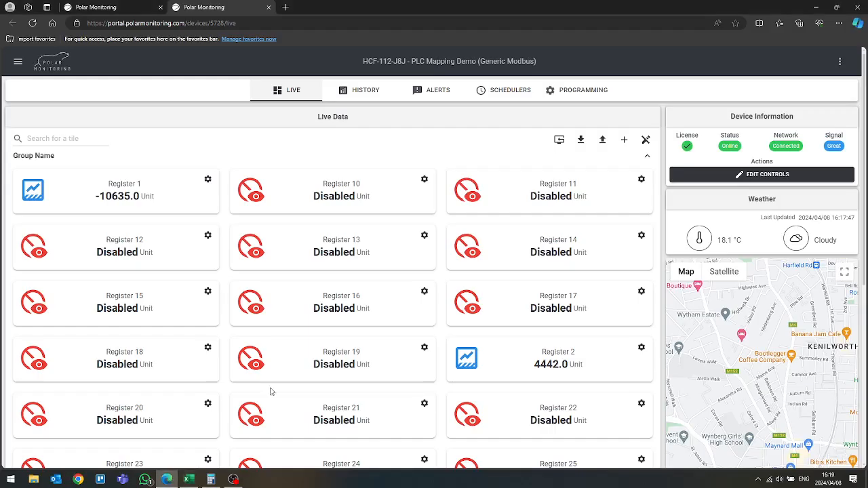
pyautogui.click(647, 141)
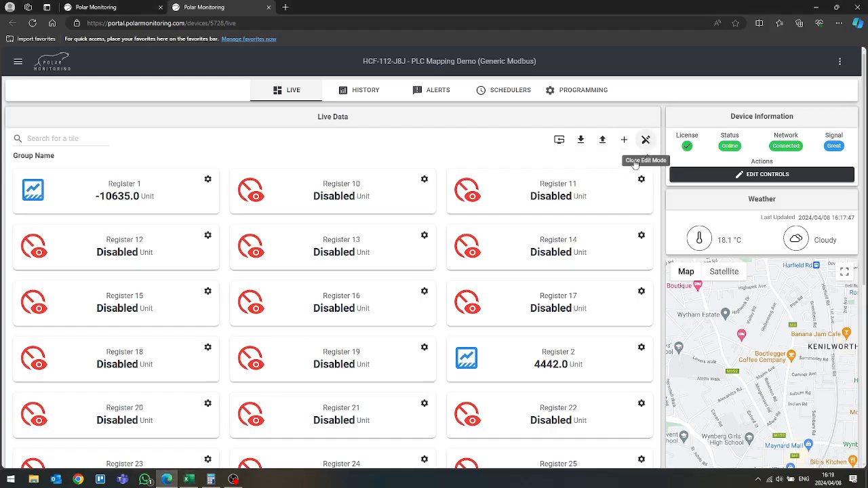
pyautogui.click(619, 141)
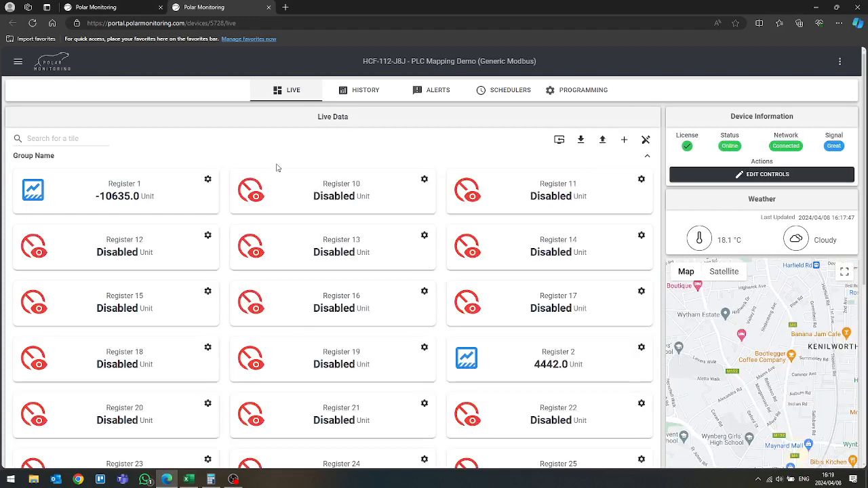
pyautogui.click(208, 180)
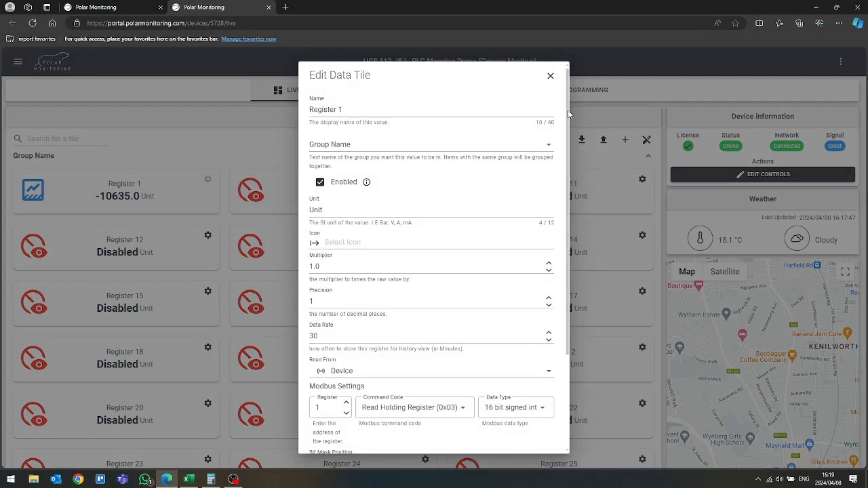
# Step: Name the data tile Supply Voltage, following the Excel register list, and assign it to the group Diagnostics
pyautogui.tripleClick(353, 110)
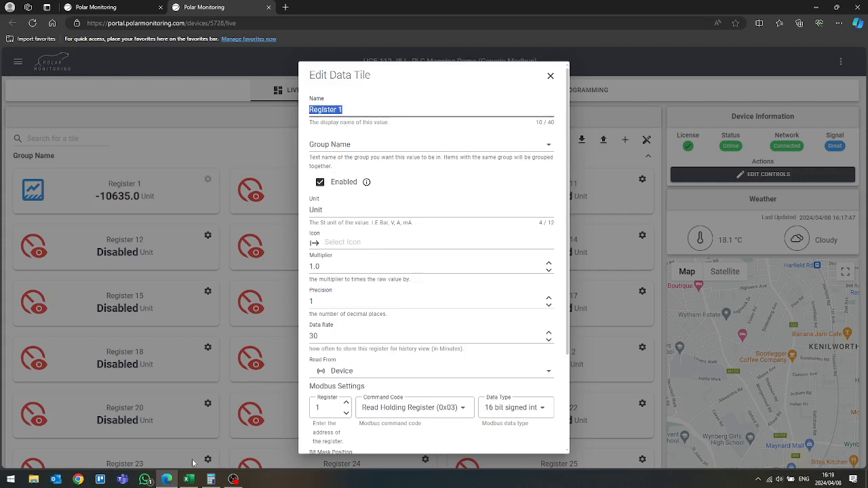
pyautogui.click(189, 479)
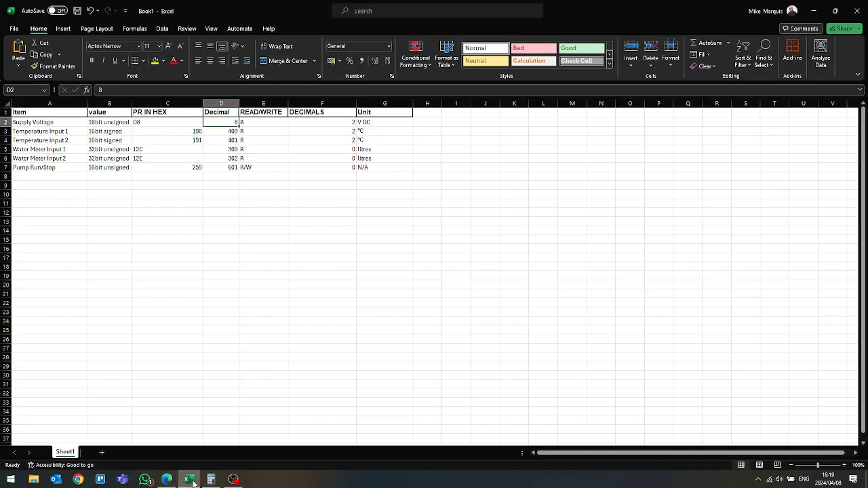
pyautogui.click(190, 480)
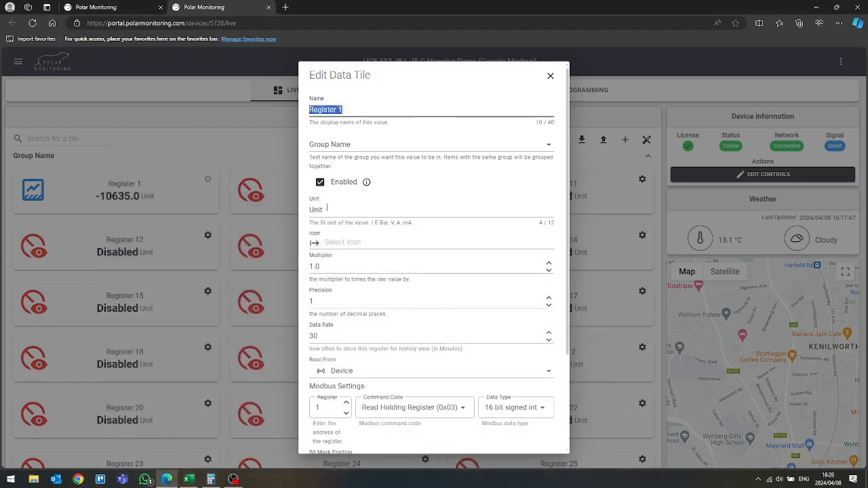
pyautogui.write('Supply Voltage')
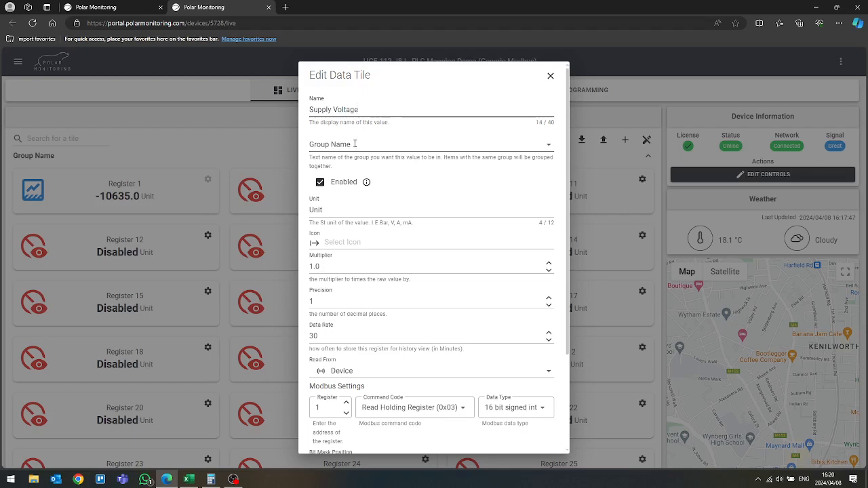
pyautogui.moveTo(354, 144); pyautogui.dragTo(305, 148)
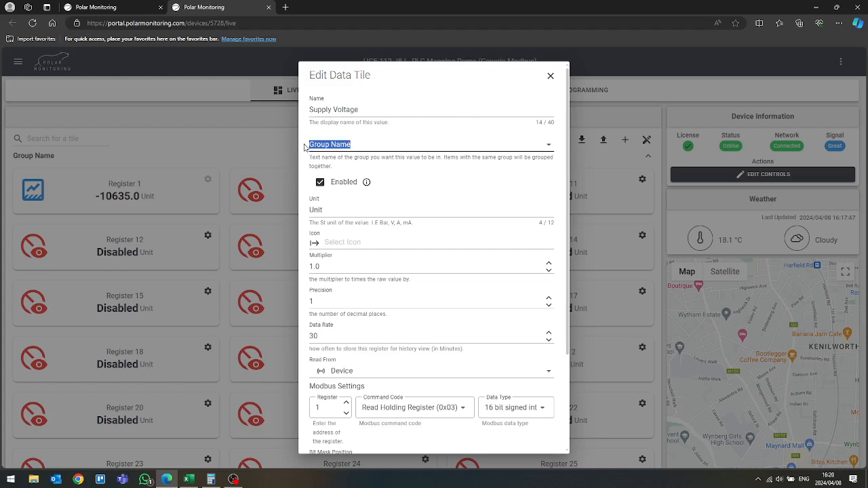
pyautogui.write('Diagnostics')
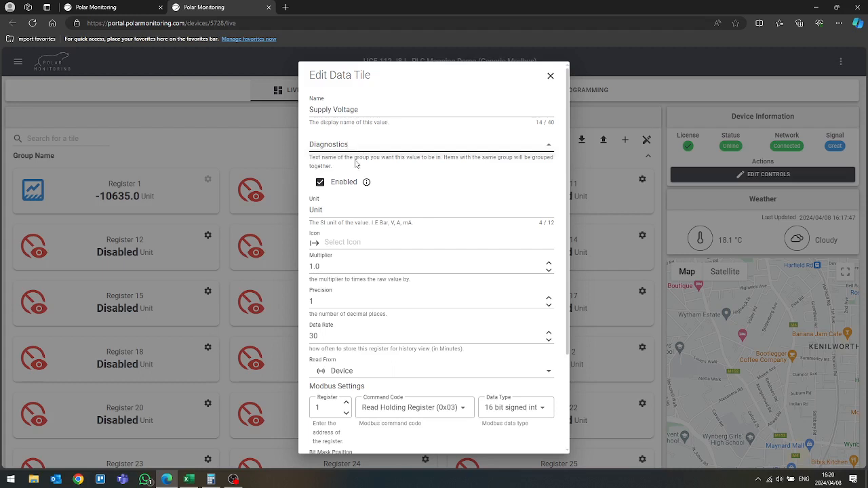
# Step: Check the Supply Voltage unit in the Excel register list and set the tile's unit to Vdc
pyautogui.click(189, 480)
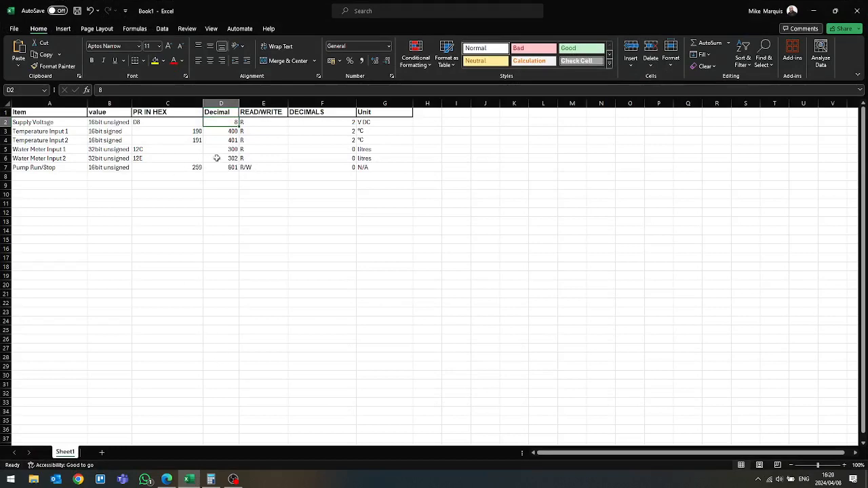
pyautogui.click(812, 12)
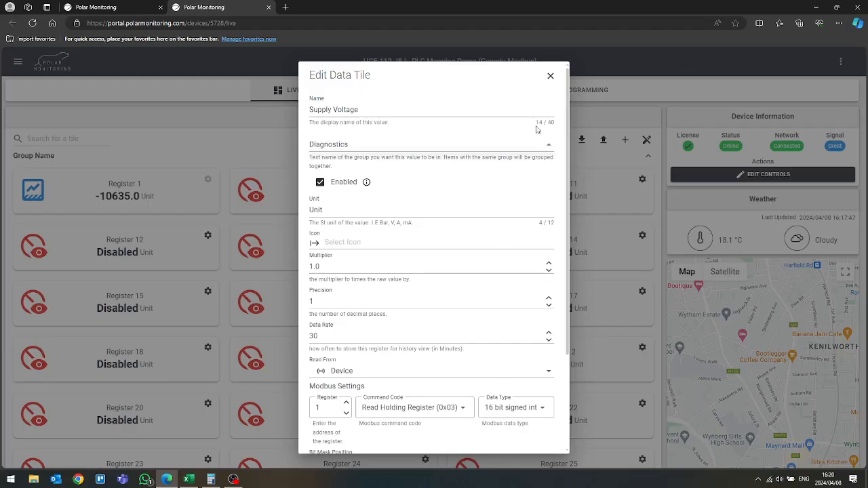
pyautogui.click(326, 211)
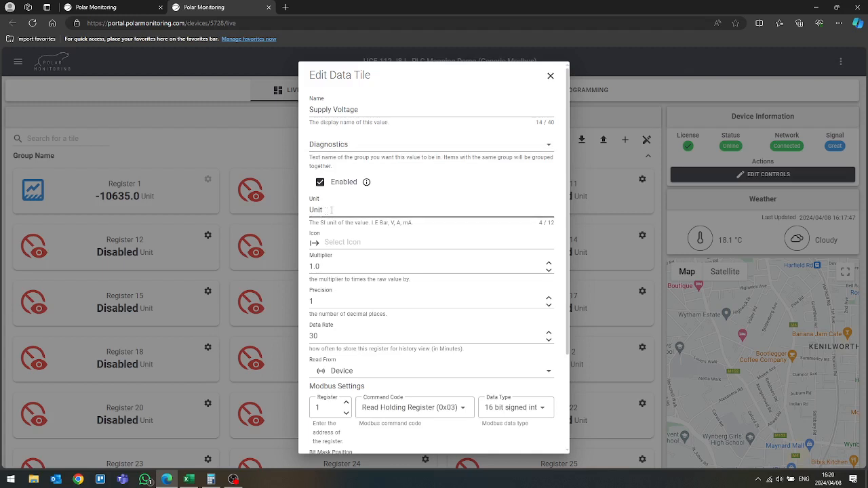
pyautogui.press('BackSpace')
pyautogui.press('BackSpace')
pyautogui.press('BackSpace')
pyautogui.press('BackSpace')
pyautogui.write('V D')
pyautogui.write('dc')
# Step: Filter the tile's icon choices by "bolt" and choose the OfflineBolt icon
pyautogui.click(342, 242)
pyautogui.click(333, 261)
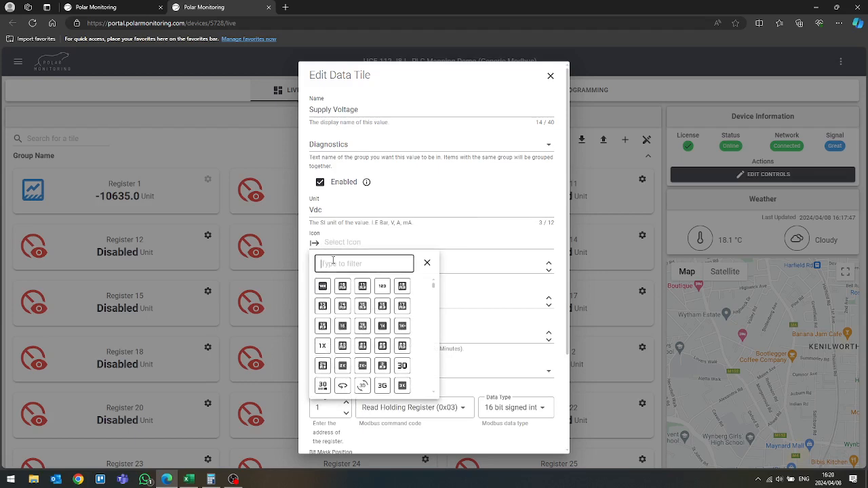
pyautogui.scroll(-5, 377, 308)
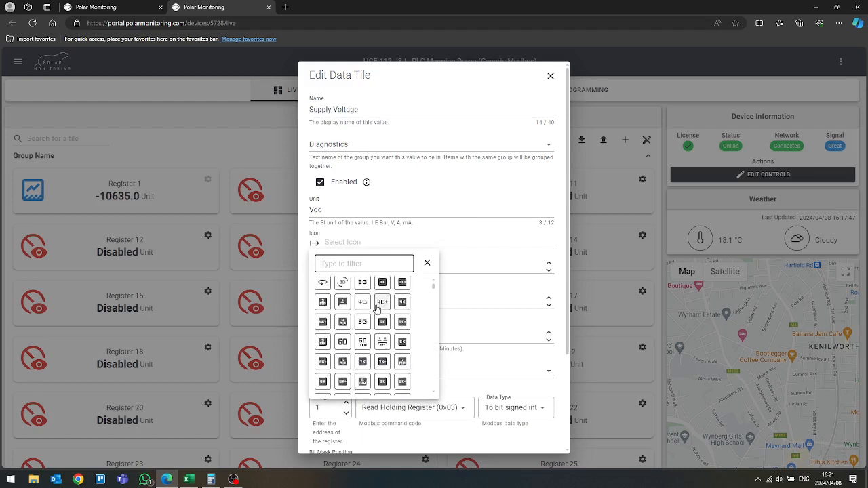
pyautogui.scroll(-5, 377, 308)
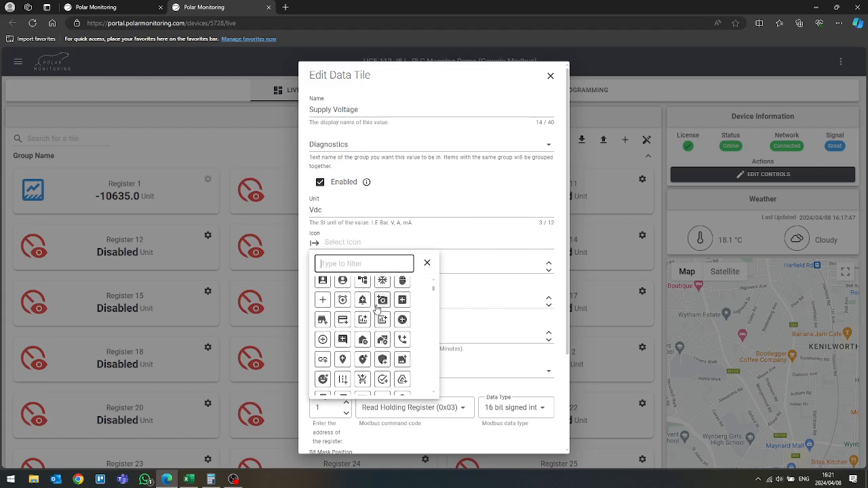
pyautogui.write('bolt')
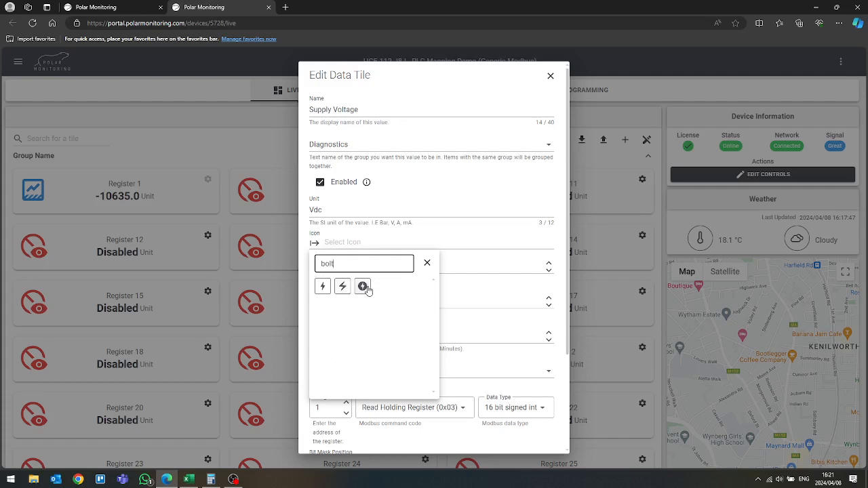
pyautogui.click(366, 288)
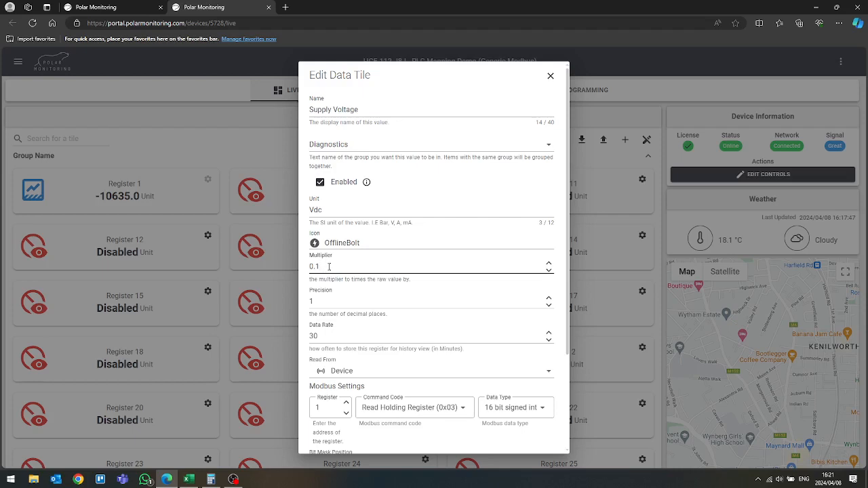
# Step: Set the Supply Voltage tile's multiplier to 1.0 and its precision to 2 decimal places
pyautogui.doubleClick(329, 267)
pyautogui.write('1')
pyautogui.click(325, 300)
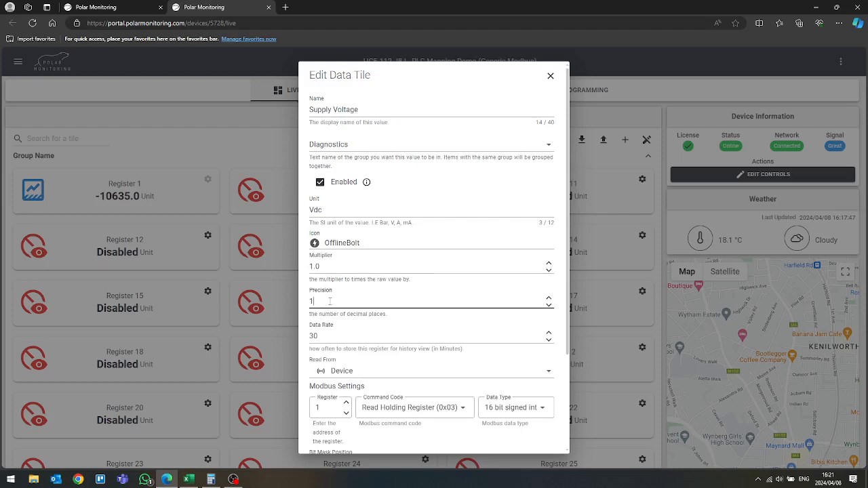
pyautogui.moveTo(568, 164); pyautogui.dragTo(568, 186)
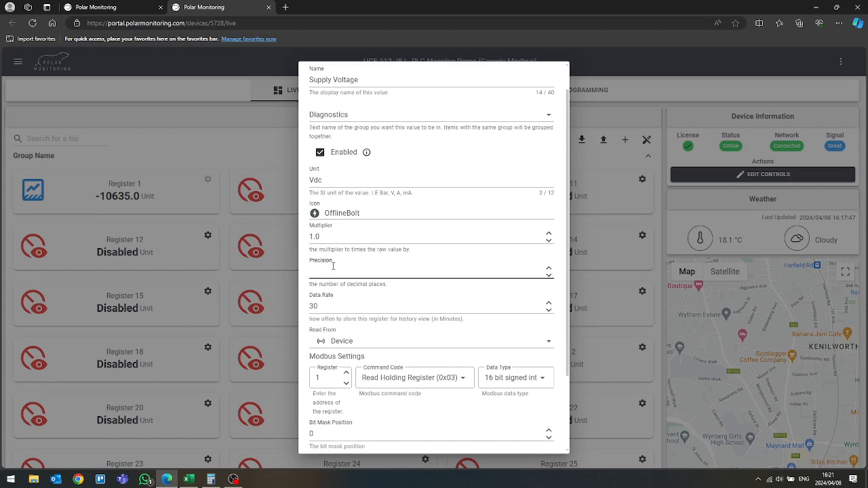
pyautogui.write('2')
pyautogui.scroll(-1, 562, 195)
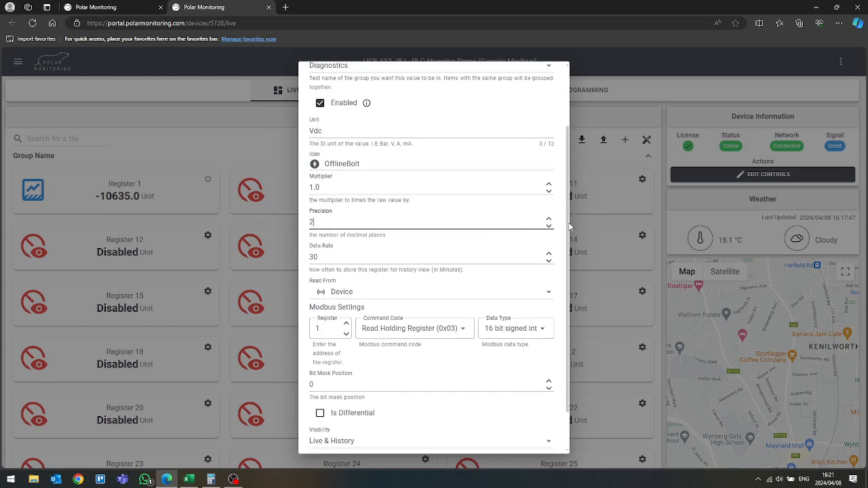
# Step: Set the Supply Voltage tile's data rate to 5 minutes
pyautogui.click(332, 257)
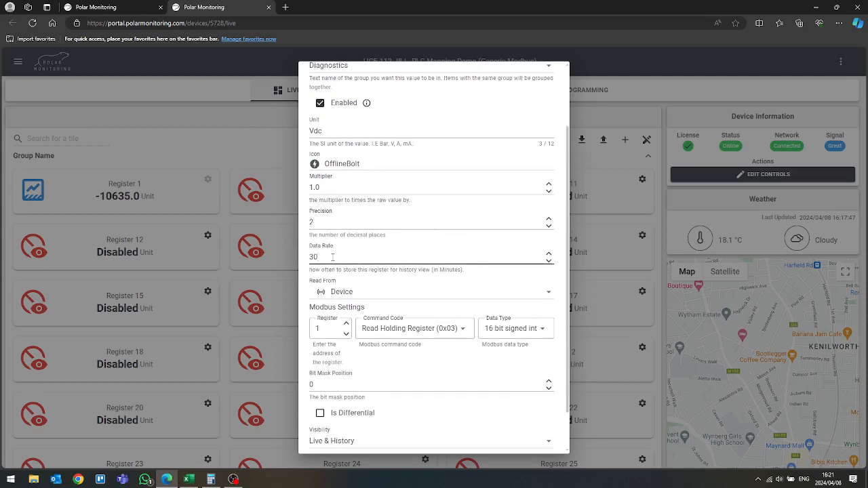
pyautogui.press('BackSpace')
pyautogui.press('BackSpace')
pyautogui.write('5')
pyautogui.scroll(-1, 568, 178)
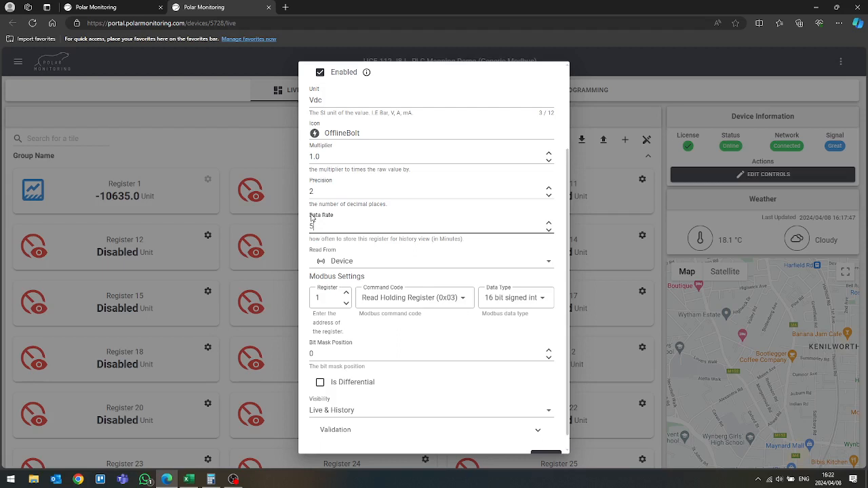
pyautogui.click(312, 224)
pyautogui.scroll(-1, 400, 246)
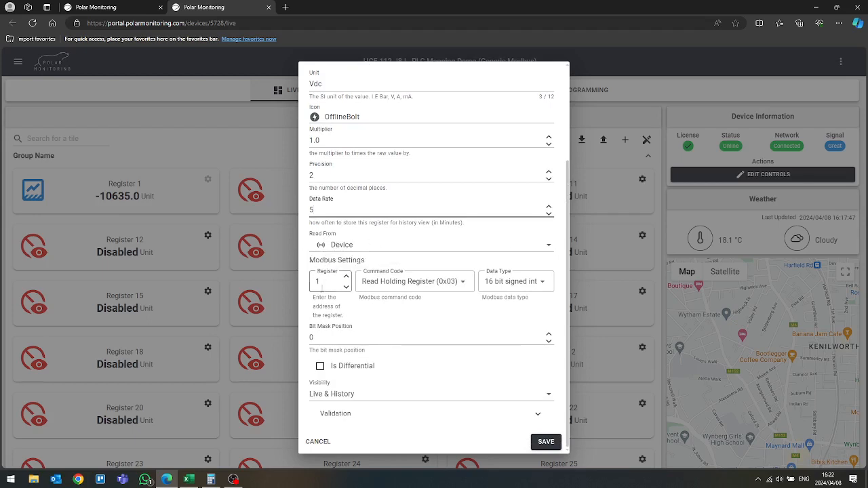
# Step: Review the tile's Modbus settings, then switch to Excel and examine Supply Voltage's value type and its hex and decimal register addresses
pyautogui.moveTo(308, 260); pyautogui.dragTo(385, 264)
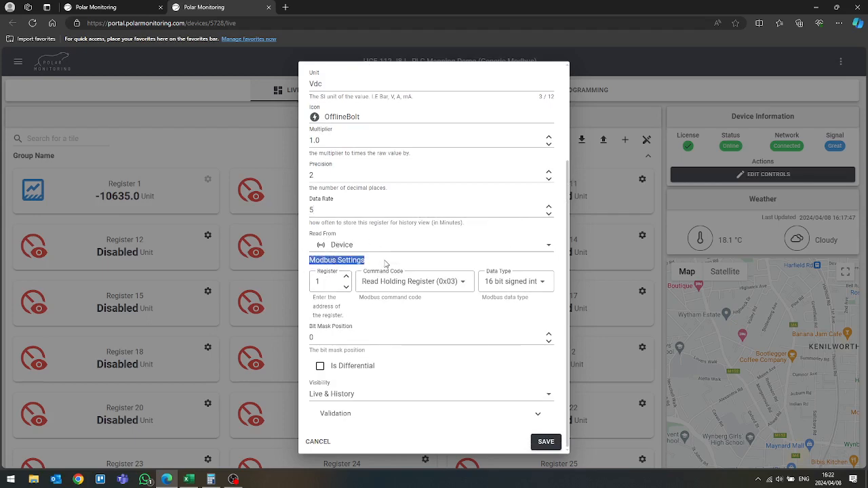
pyautogui.click(360, 261)
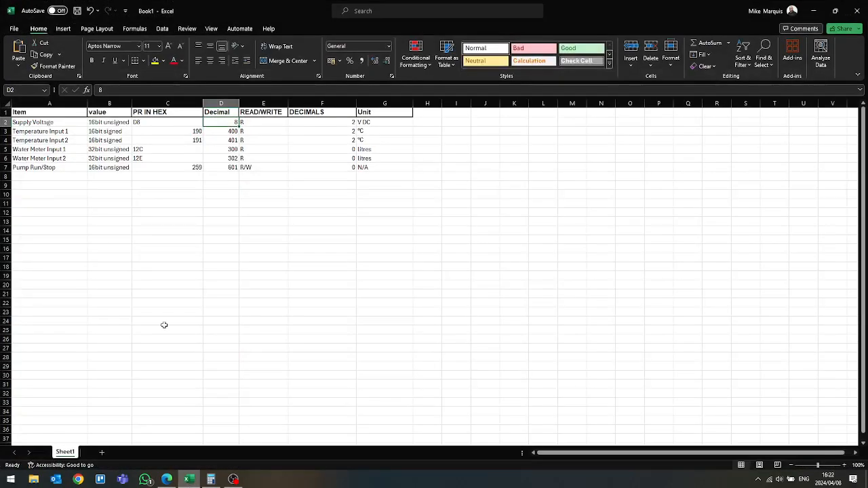
pyautogui.click(38, 122)
pyautogui.click(122, 121)
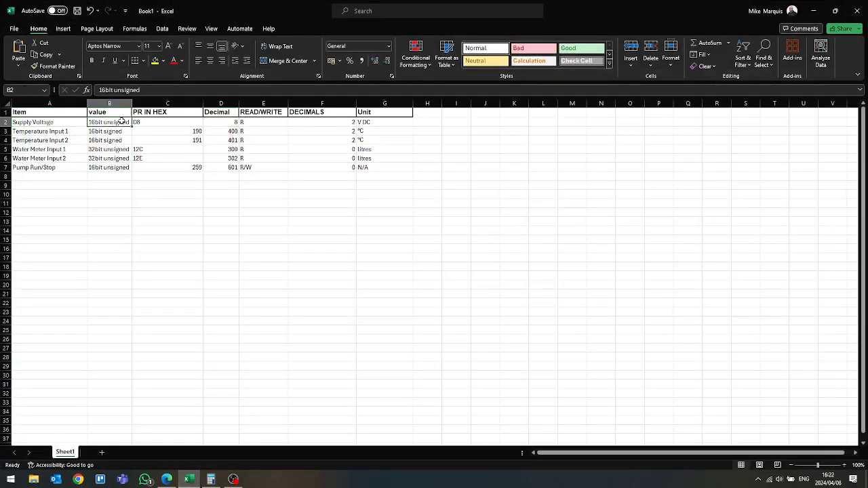
pyautogui.click(219, 122)
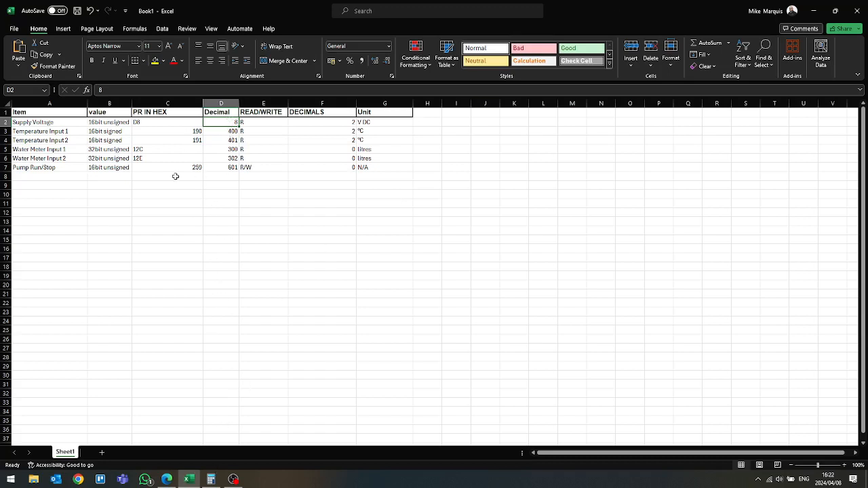
pyautogui.moveTo(168, 123); pyautogui.dragTo(166, 165)
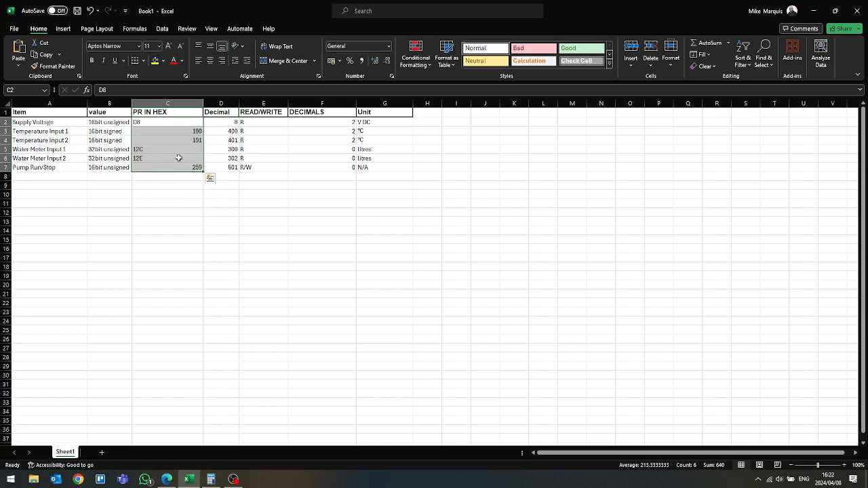
pyautogui.click(176, 156)
pyautogui.click(173, 126)
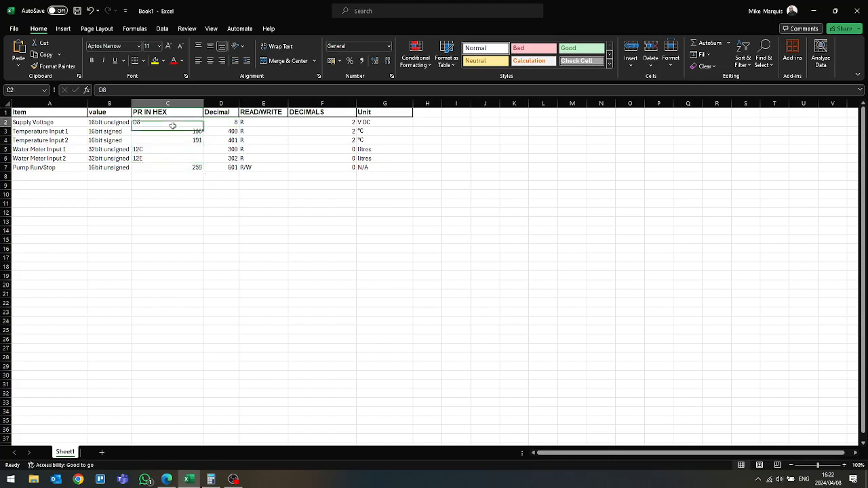
pyautogui.click(217, 122)
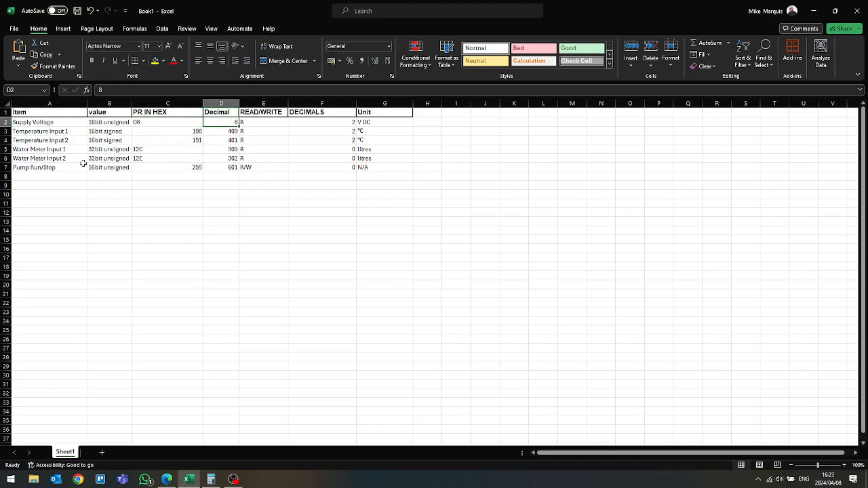
# Step: Check Supply Voltage's value type in Excel, then return to the Polar Monitoring portal and set the tile's Modbus register to 8
pyautogui.click(67, 122)
pyautogui.click(113, 122)
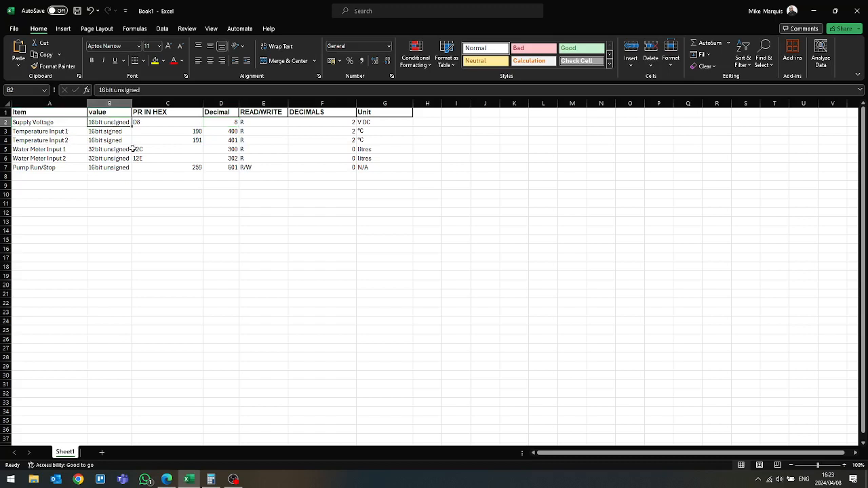
pyautogui.click(167, 479)
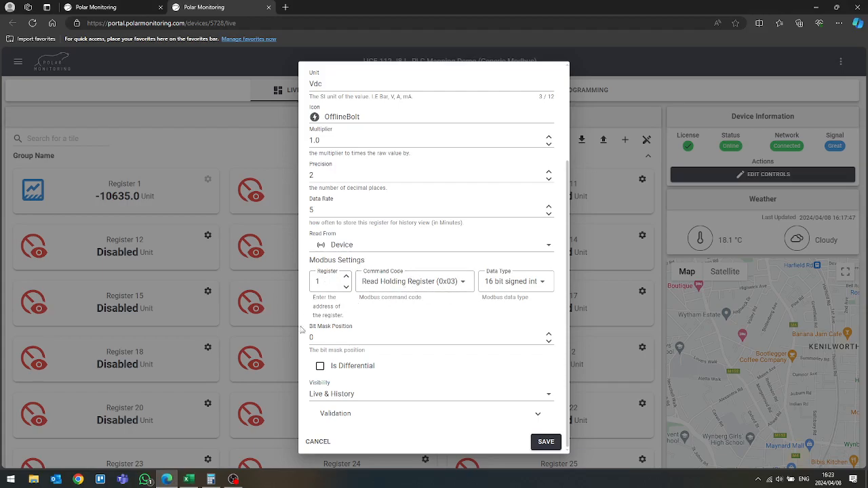
pyautogui.click(189, 480)
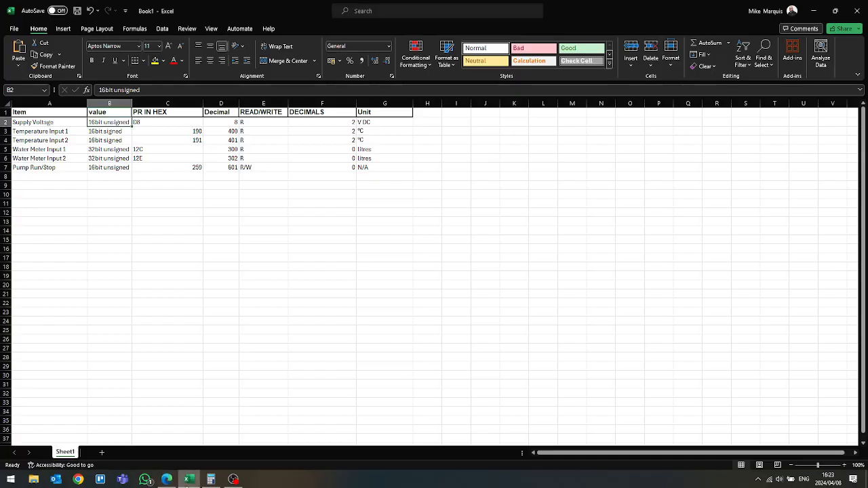
pyautogui.click(188, 481)
pyautogui.click(322, 278)
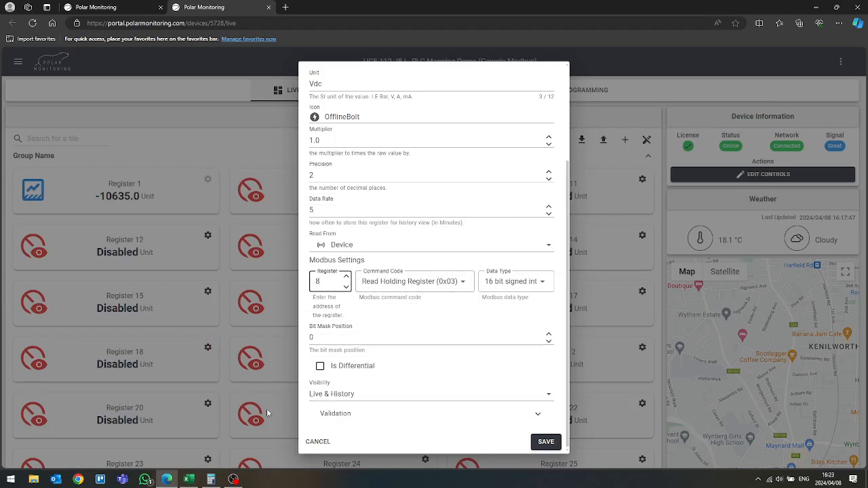
# Step: Review the tile's available Modbus command codes, keeping Read Holding Register (0x03)
pyautogui.click(429, 288)
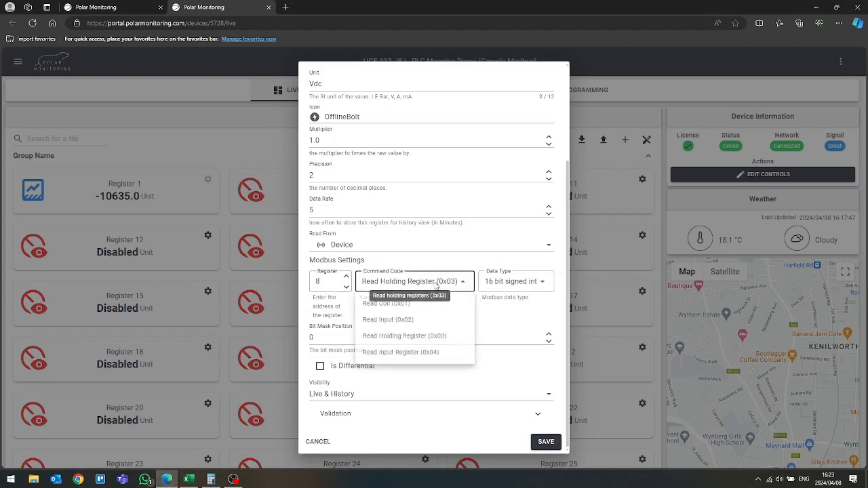
pyautogui.click(438, 283)
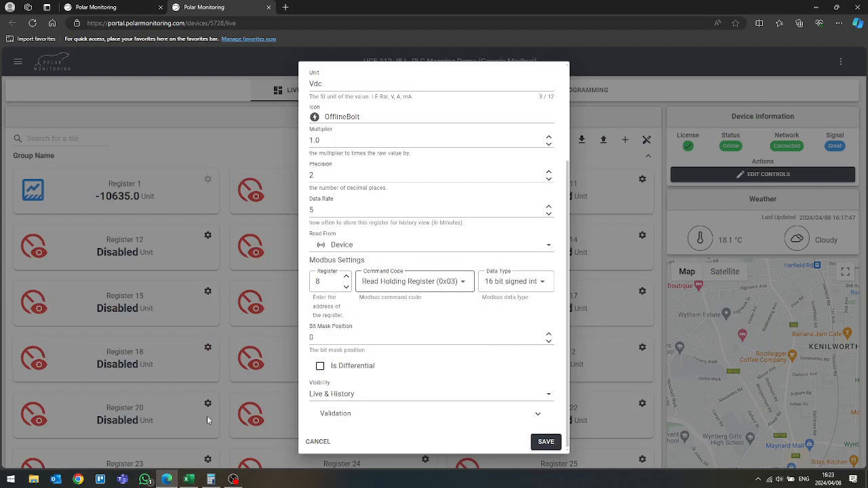
pyautogui.click(431, 288)
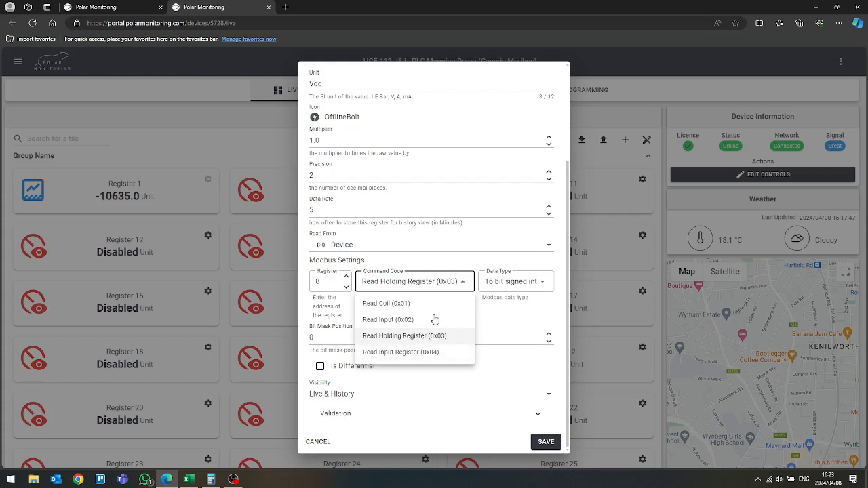
pyautogui.click(460, 279)
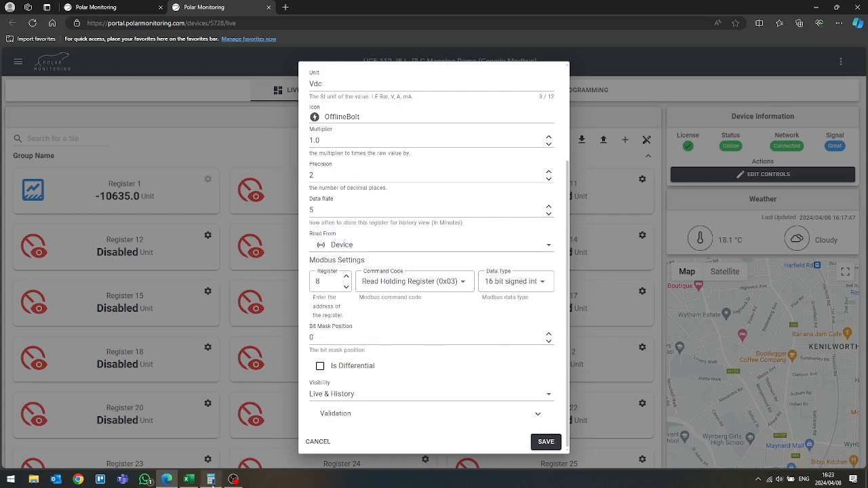
# Step: Recheck the value type in Excel, then set the Supply Voltage tile's data type to 16 bit unsigned int in the portal
pyautogui.click(189, 480)
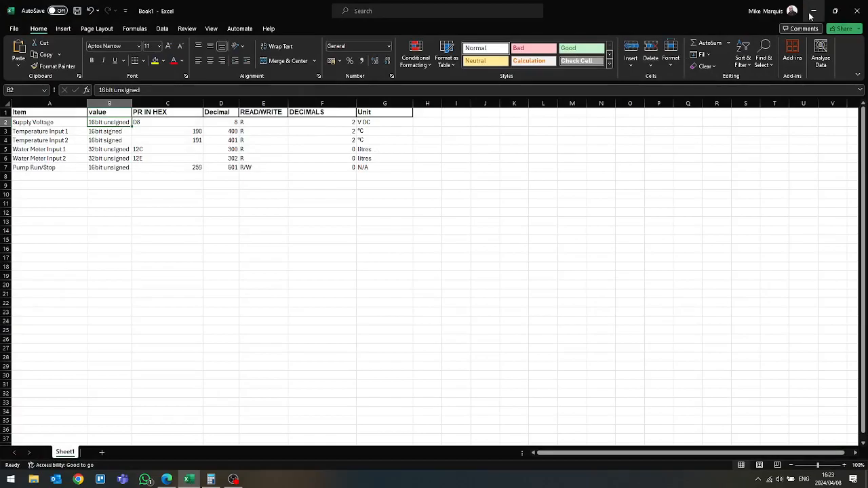
pyautogui.click(812, 11)
pyautogui.click(522, 280)
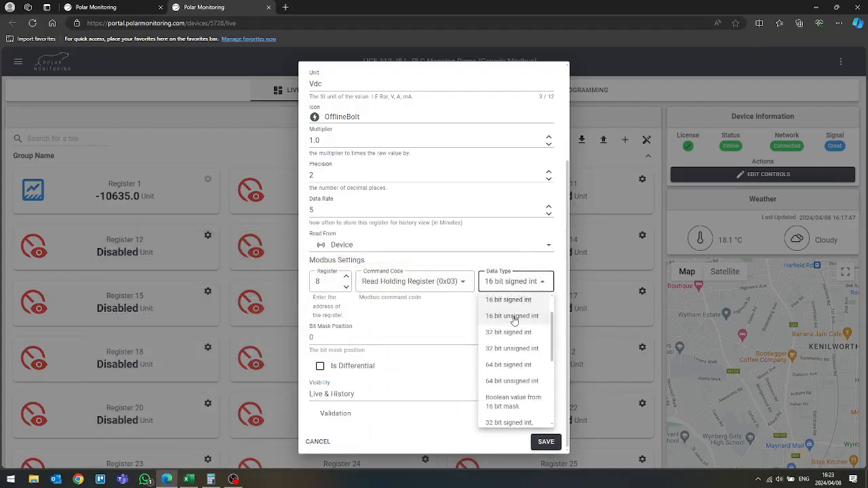
pyautogui.click(513, 316)
pyautogui.click(546, 282)
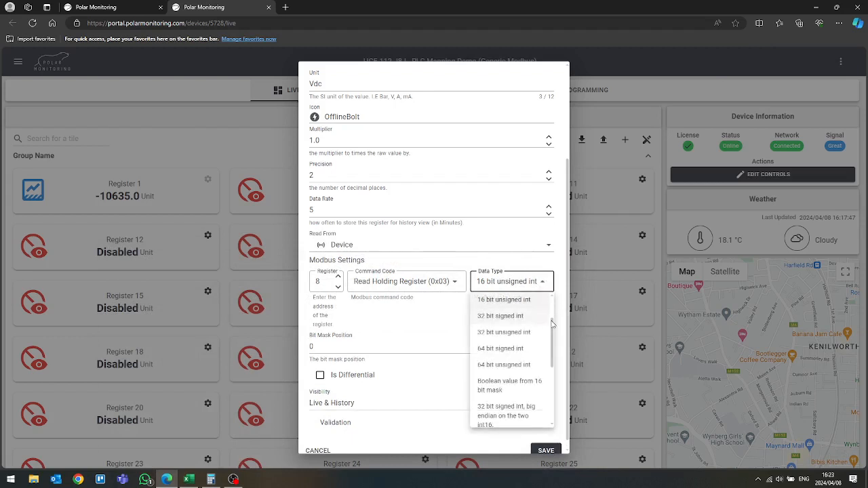
pyautogui.moveTo(552, 324); pyautogui.dragTo(551, 305)
pyautogui.click(512, 348)
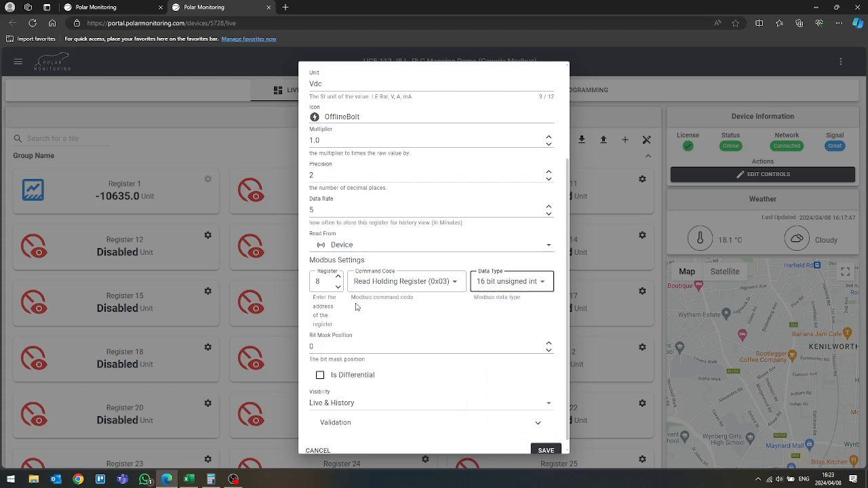
# Step: Review the tile's available data types and visibility options, keeping 16 bit unsigned int and Live & History
pyautogui.scroll(-1, 354, 308)
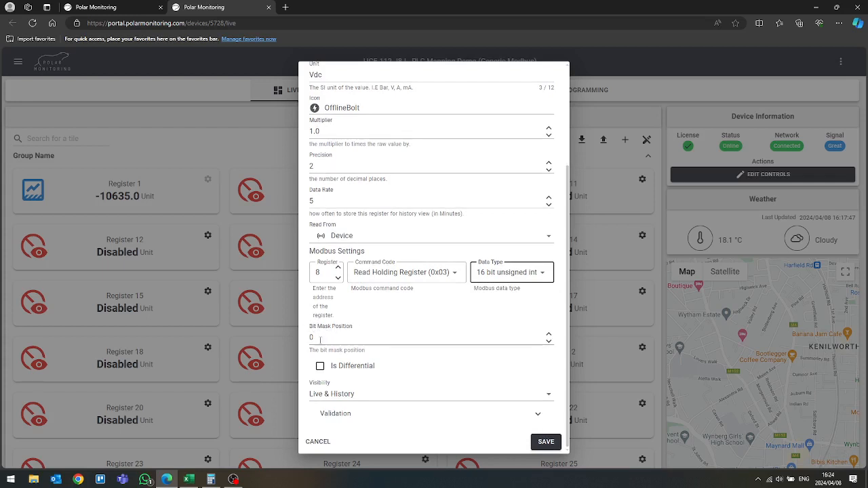
pyautogui.click(527, 275)
pyautogui.scroll(2, 551, 324)
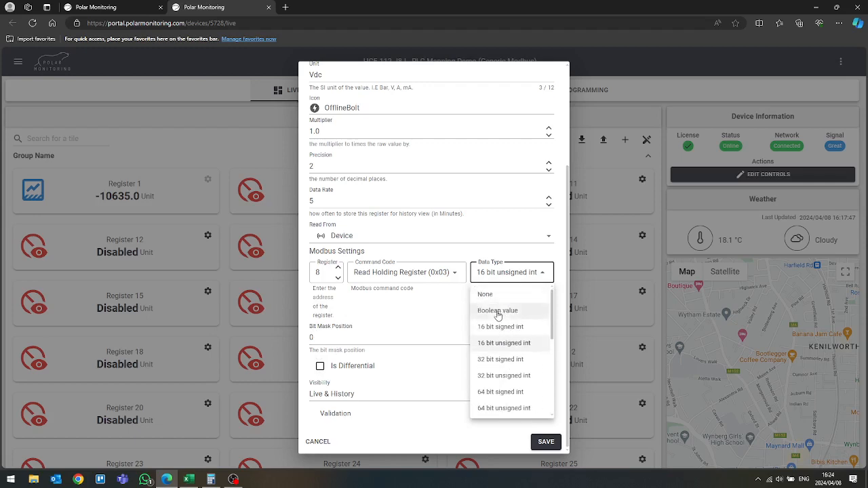
pyautogui.click(548, 276)
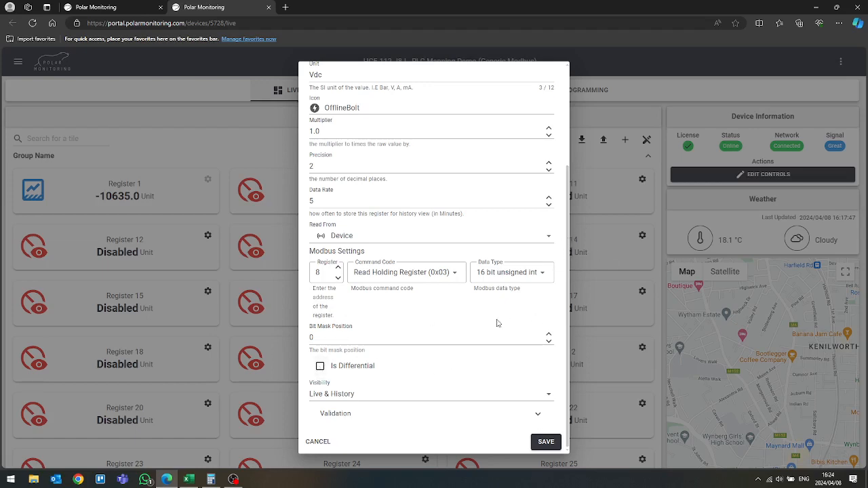
pyautogui.click(352, 399)
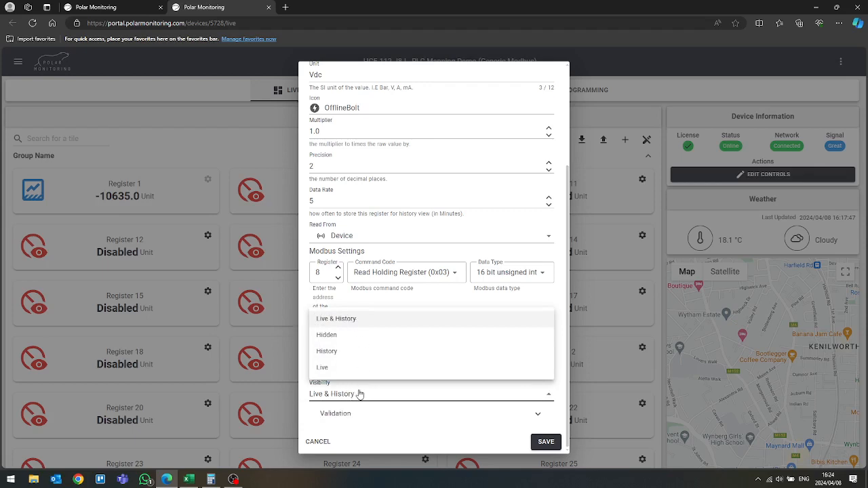
pyautogui.click(331, 396)
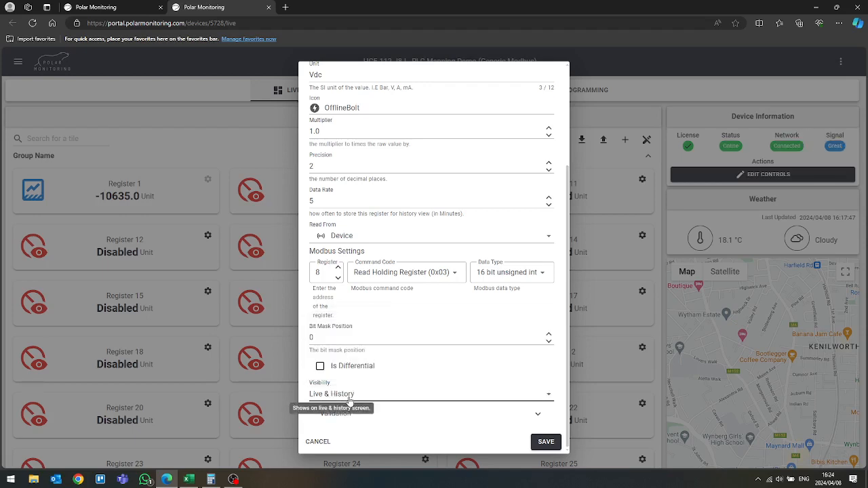
# Step: Review the tile's Min, Max and Exclude value validation settings, leave them empty, and save the Supply Voltage tile
pyautogui.click(342, 414)
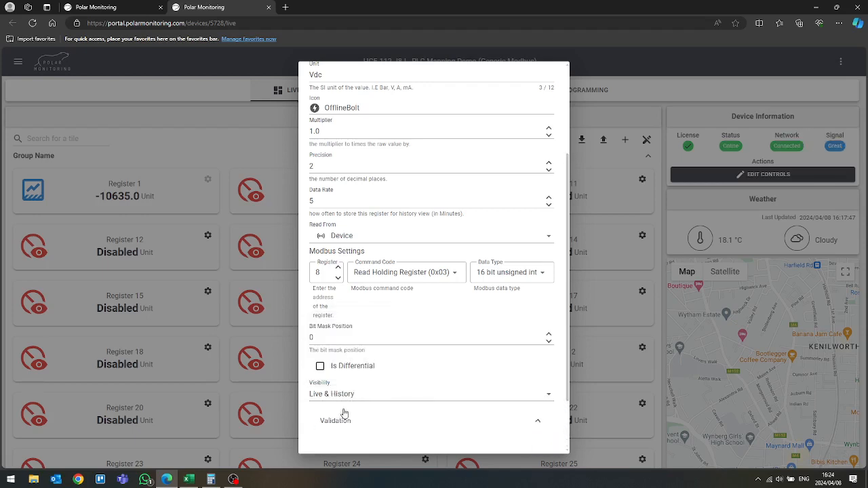
pyautogui.scroll(-1, 402, 370)
pyautogui.scroll(-1, 402, 371)
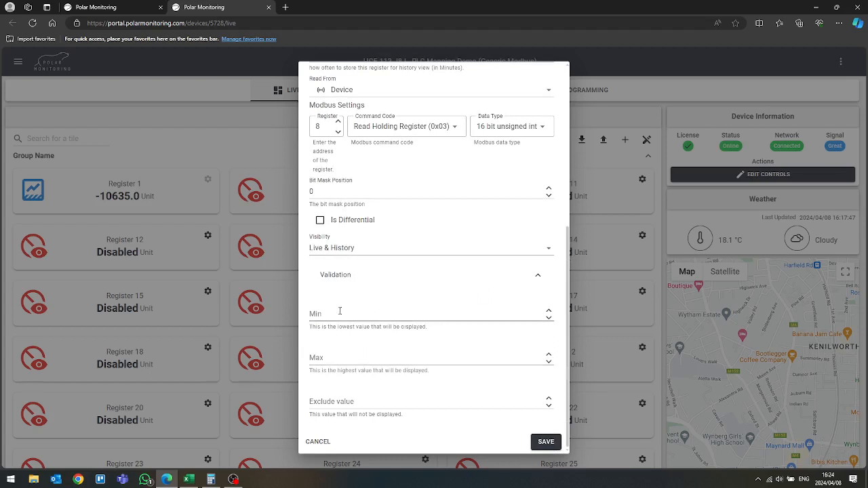
pyautogui.click(359, 403)
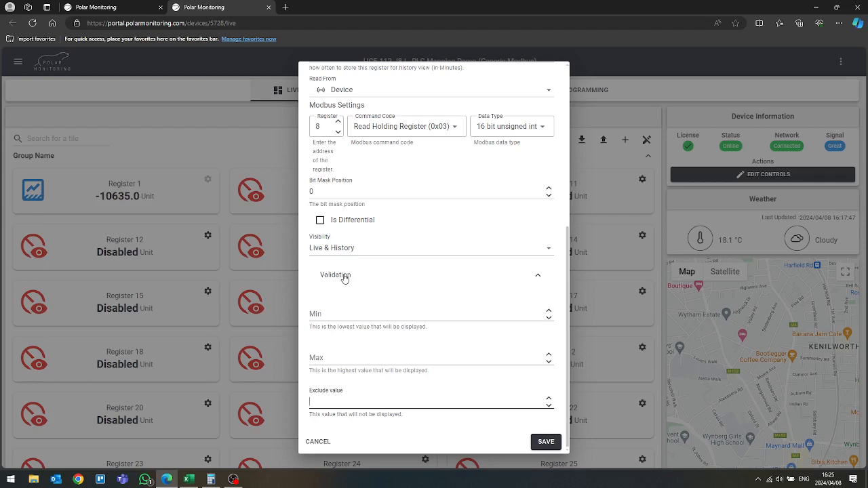
pyautogui.click(344, 278)
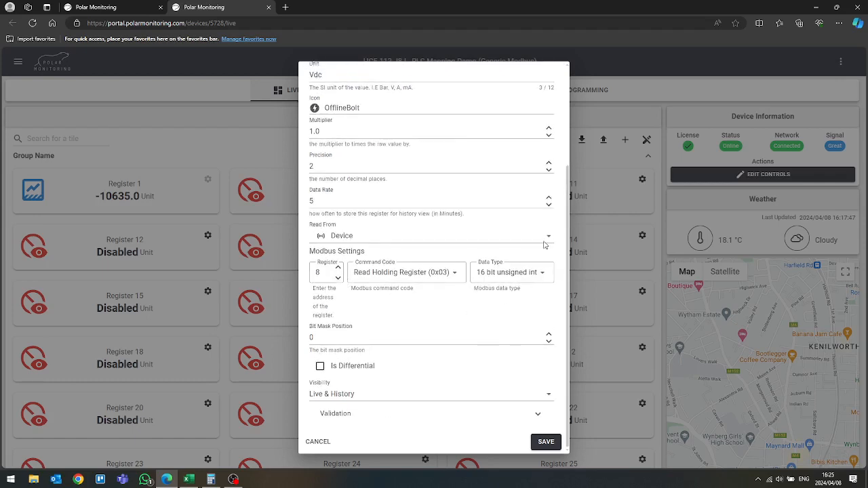
pyautogui.moveTo(568, 233)
pyautogui.mouseDown()
pyautogui.moveTo(559, 120)
pyautogui.moveTo(561, 246)
pyautogui.mouseUp()
pyautogui.click(545, 442)
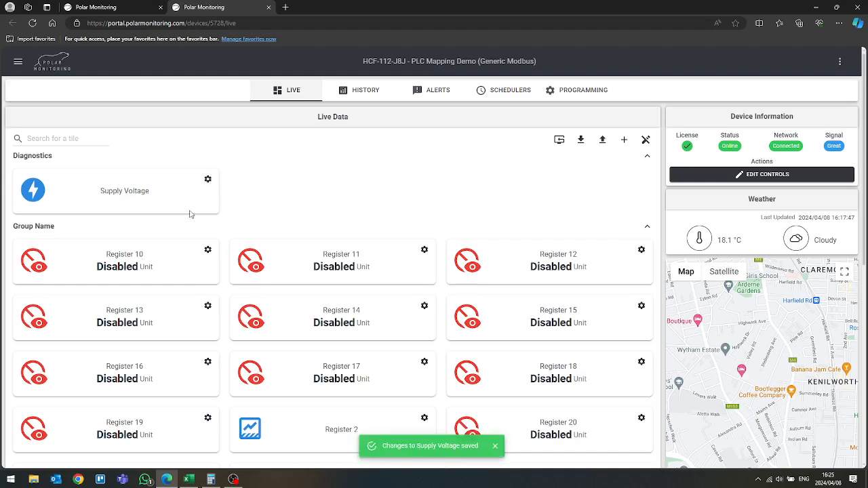
# Step: Switch to Excel, examine Temperature Input 1's value type, and return to the portal
pyautogui.click(190, 480)
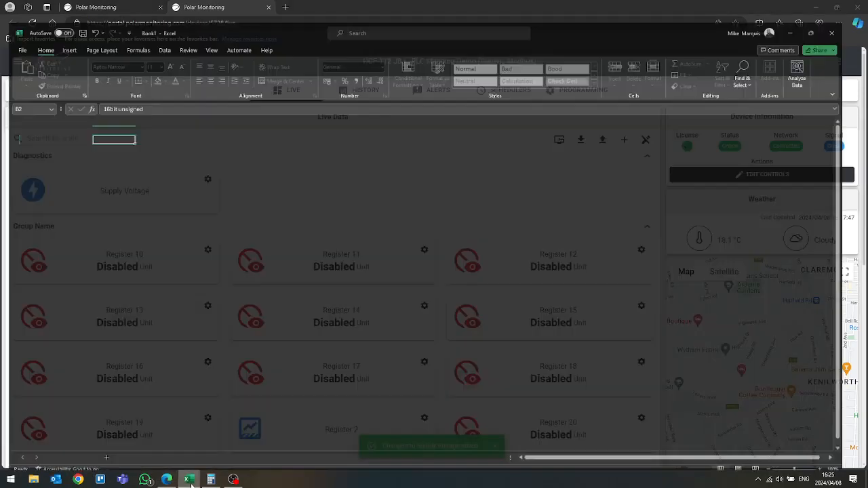
pyautogui.click(39, 132)
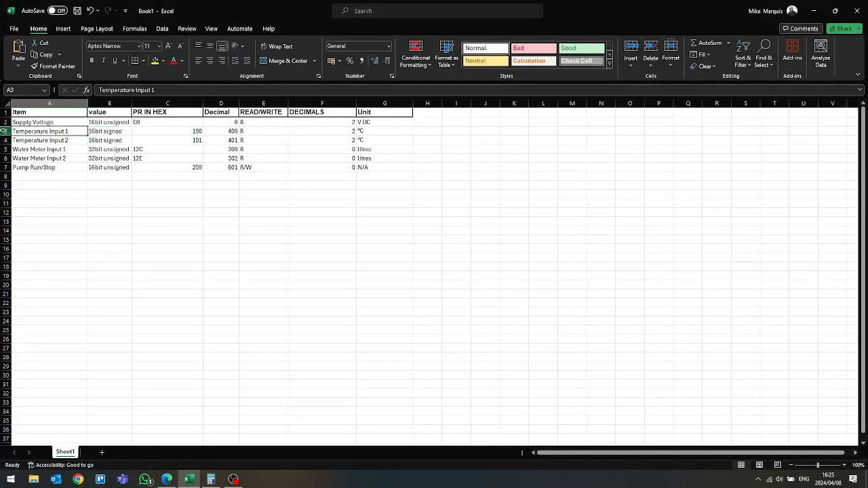
pyautogui.click(100, 131)
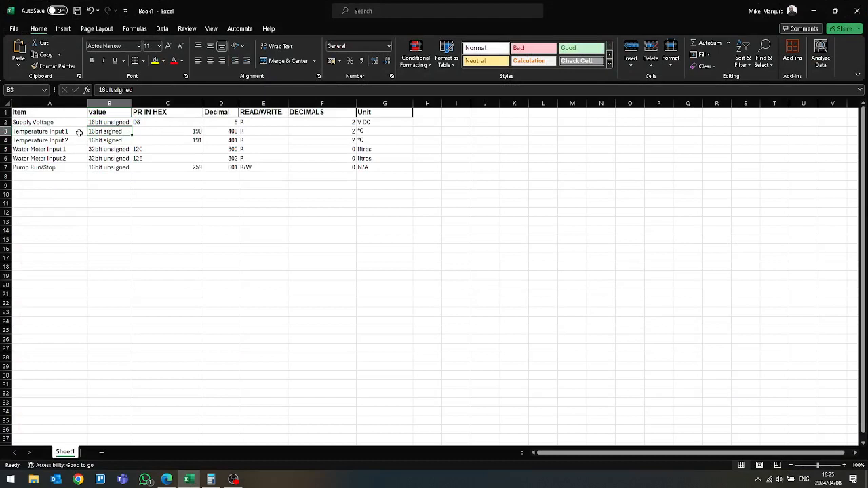
pyautogui.click(814, 11)
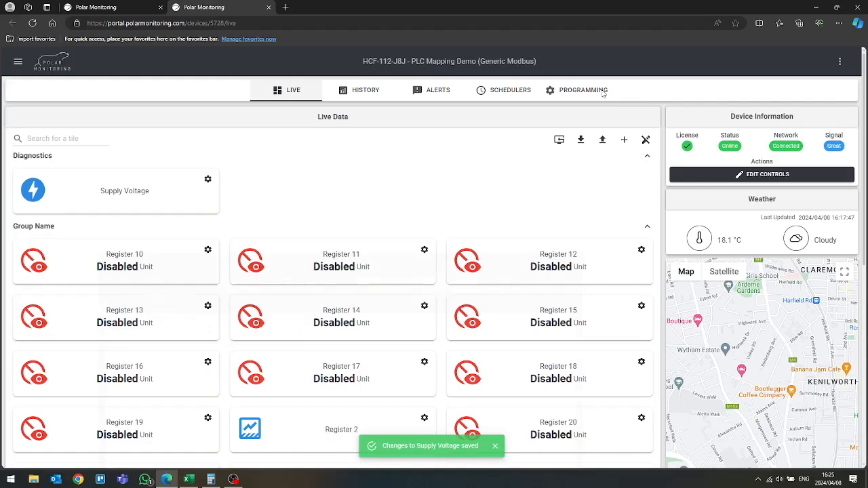
# Step: Edit the Register 10 tile, renaming it "Temperature Probe 1" and assigning it to the group "Temps"
pyautogui.click(208, 250)
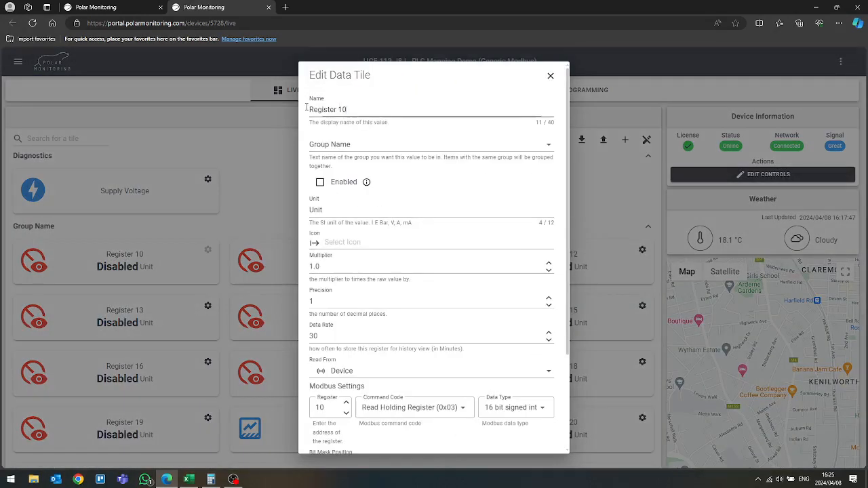
pyautogui.moveTo(347, 109); pyautogui.dragTo(296, 109)
pyautogui.write('Tm')
pyautogui.write('mperature Probe 1')
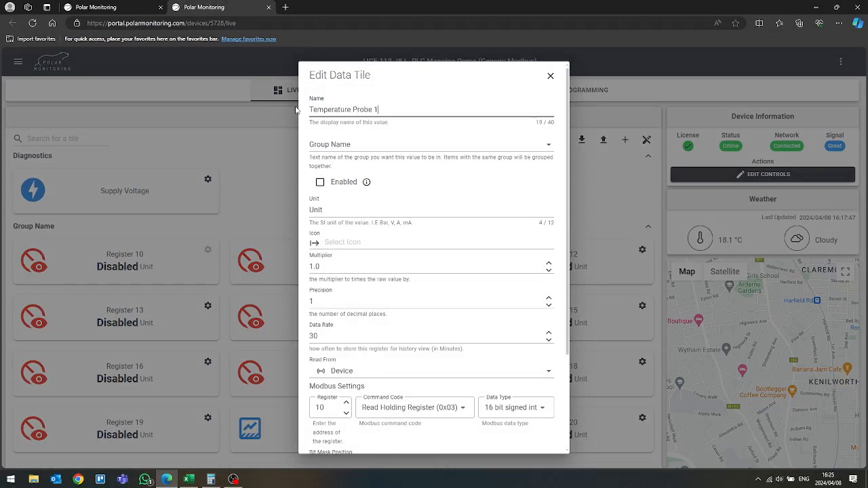
pyautogui.press('Tab')
pyautogui.write('Temp')
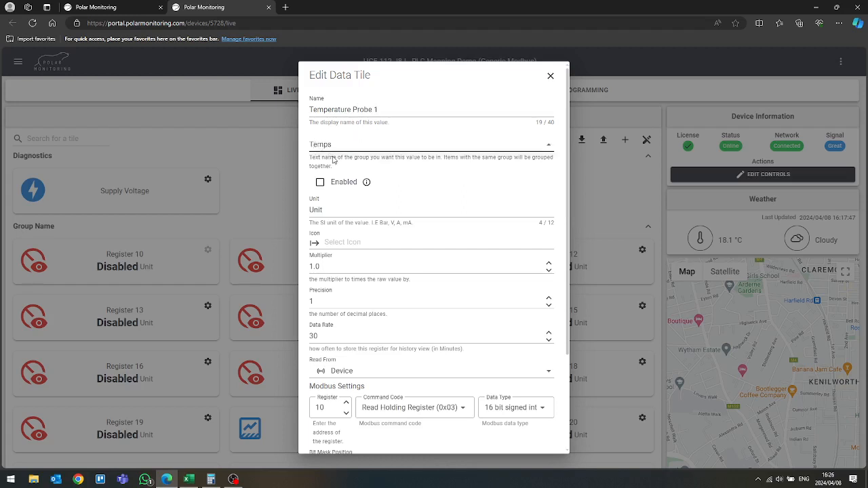
# Step: Enable the Temperature Probe 1 tile and set its unit to °C
pyautogui.click(320, 183)
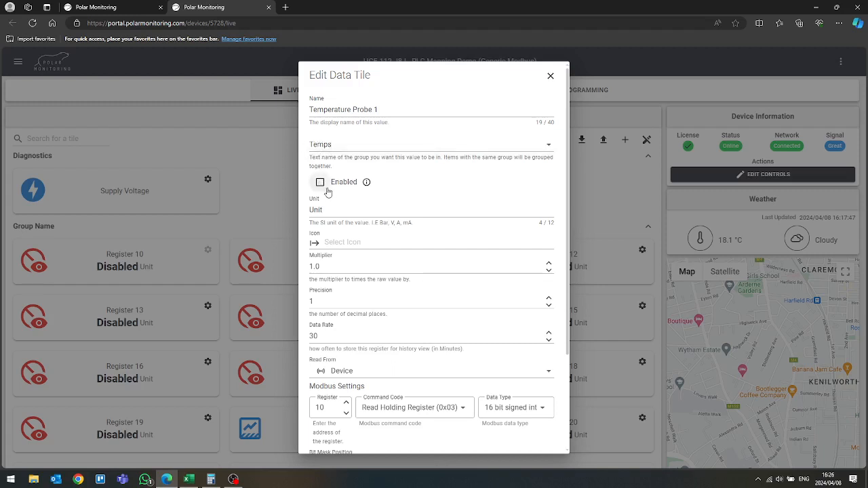
pyautogui.moveTo(333, 210); pyautogui.dragTo(310, 212)
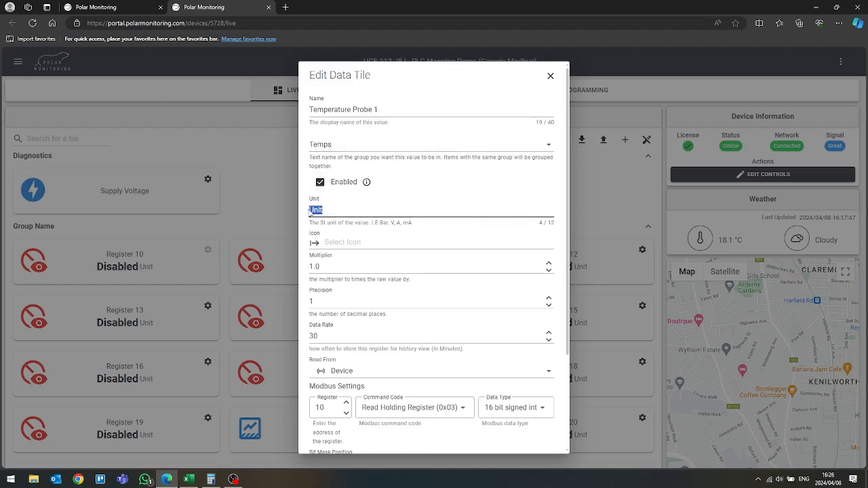
pyautogui.write('°48')
# Step: Filter the tile's icon choices by "therm" and choose the DeviceThermostat icon
pyautogui.click(346, 242)
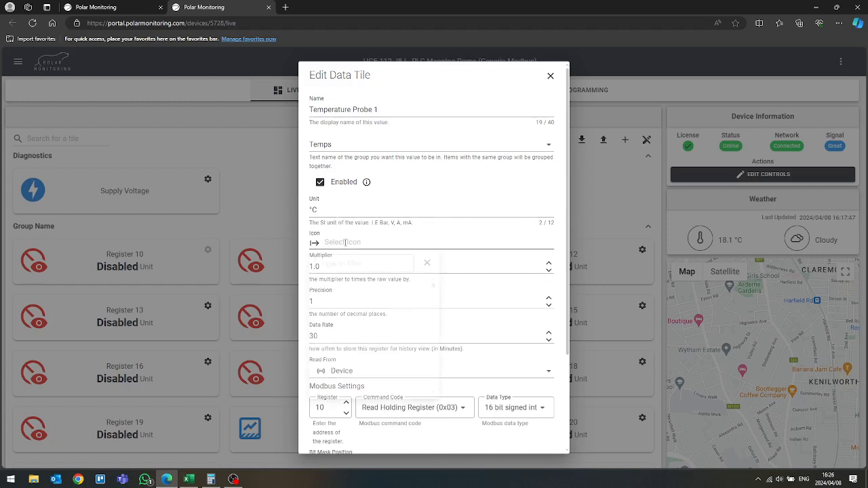
pyautogui.write('ther')
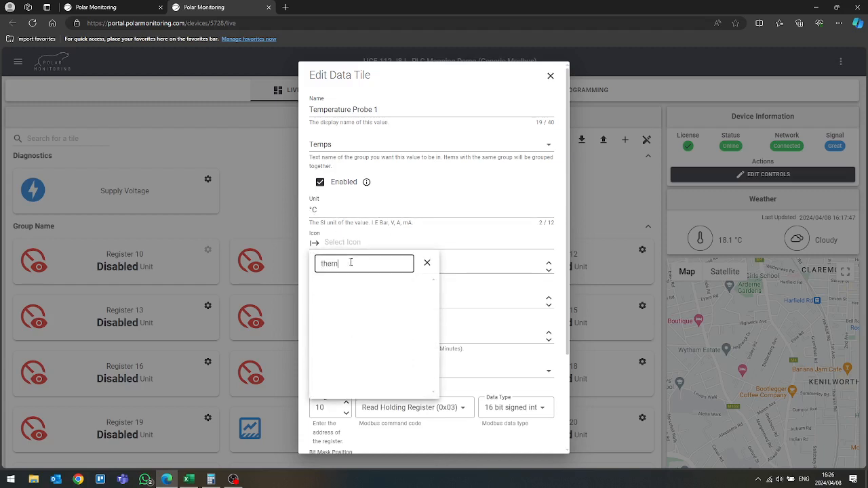
pyautogui.click(342, 286)
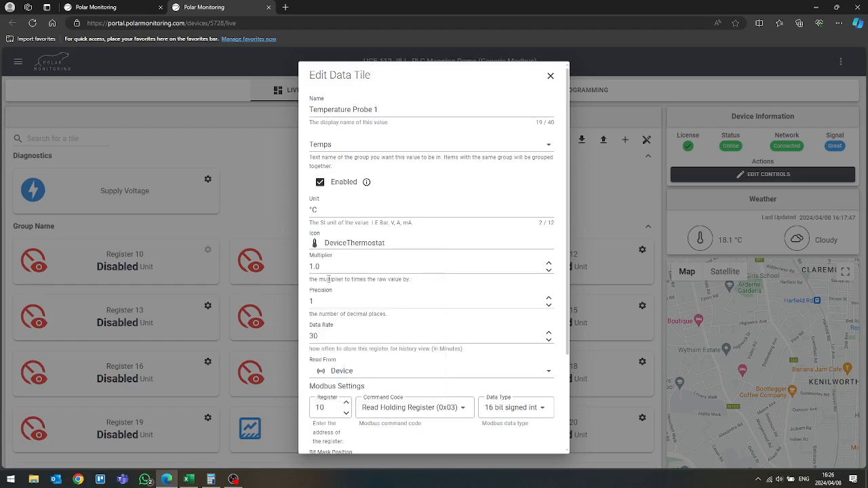
# Step: Set the Temperature Probe 1 tile's precision to 2 decimal places and its data rate to 10 minutes
pyautogui.click(329, 266)
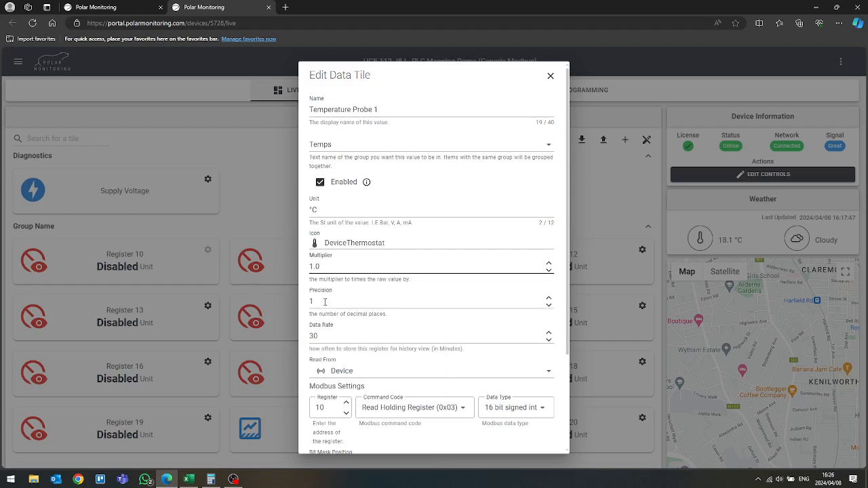
pyautogui.doubleClick(325, 301)
pyautogui.write('2')
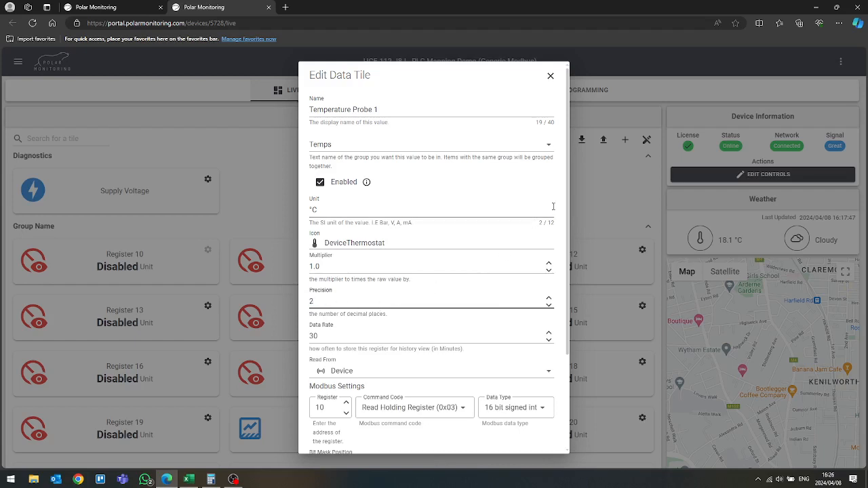
pyautogui.scroll(-1, 549, 254)
pyautogui.moveTo(332, 275); pyautogui.dragTo(300, 278)
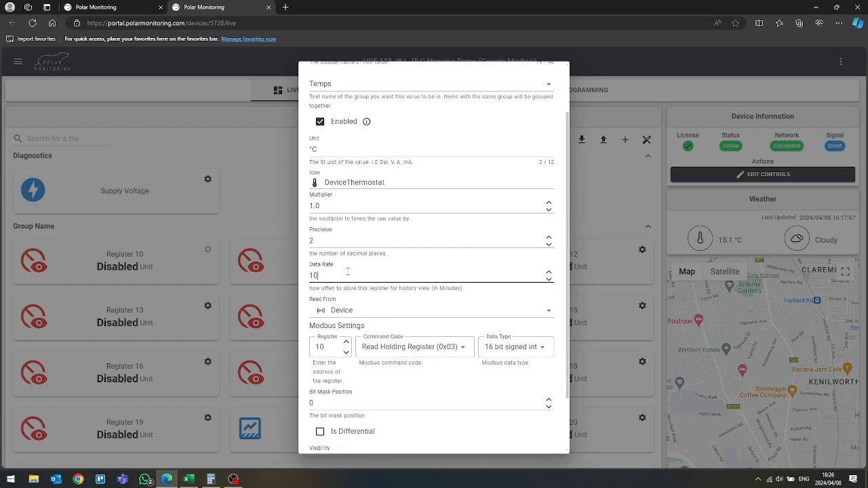
pyautogui.scroll(-1, 566, 155)
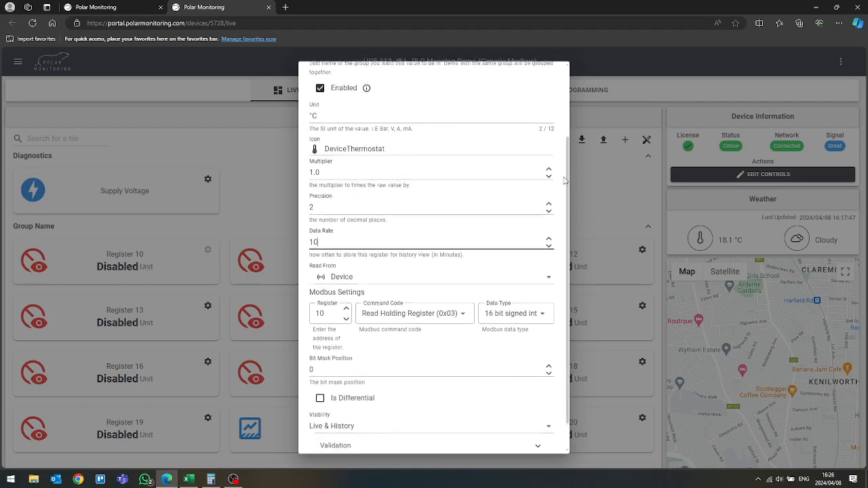
pyautogui.click(307, 242)
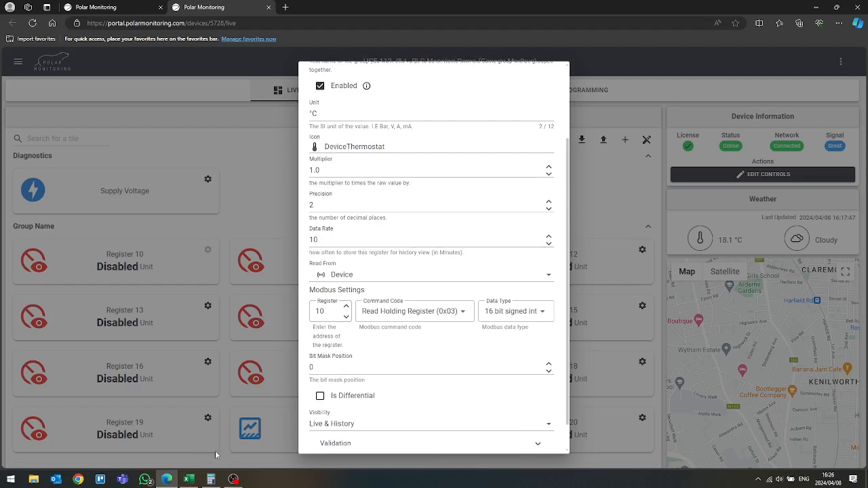
# Step: Switch to Excel, examine Temperature Input 1's hex and decimal register addresses, and return to the portal
pyautogui.click(188, 480)
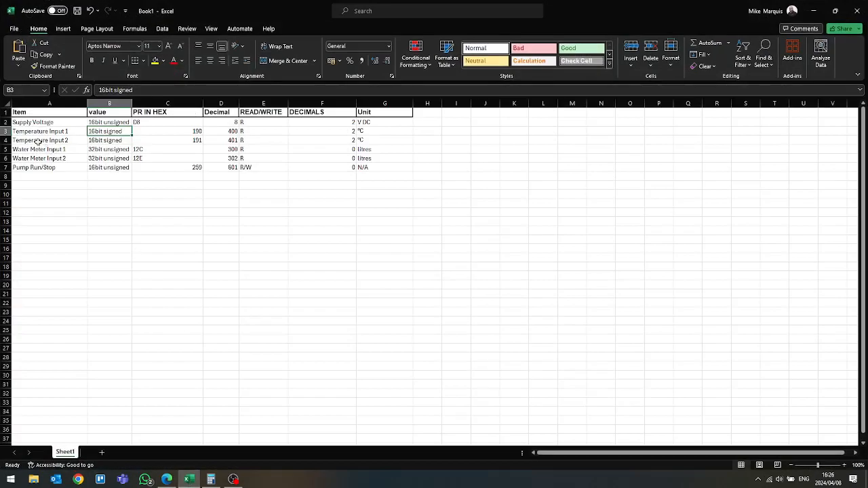
pyautogui.click(29, 131)
pyautogui.click(164, 131)
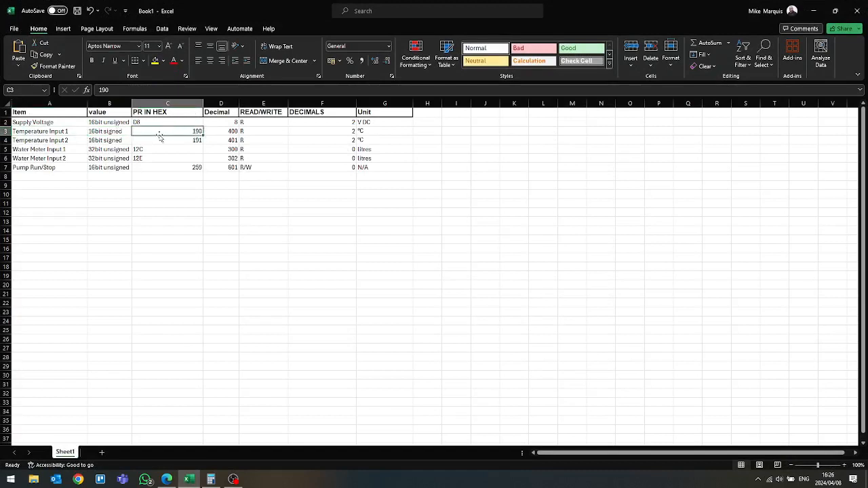
pyautogui.click(219, 131)
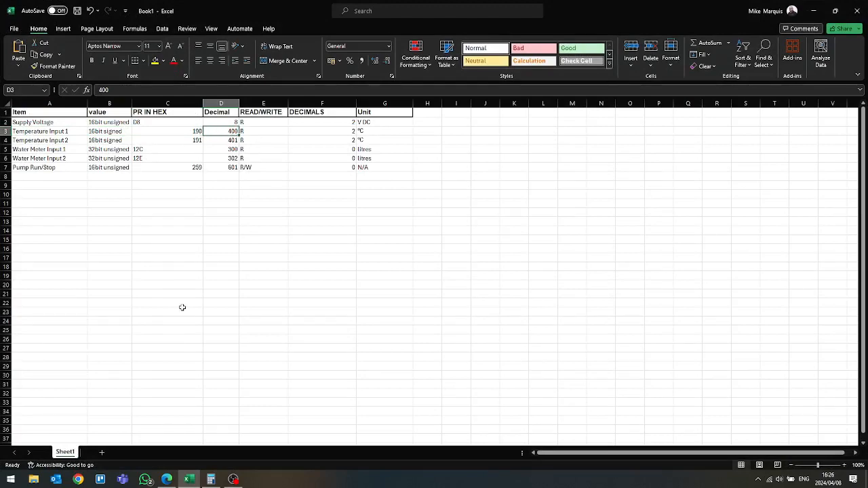
pyautogui.click(167, 479)
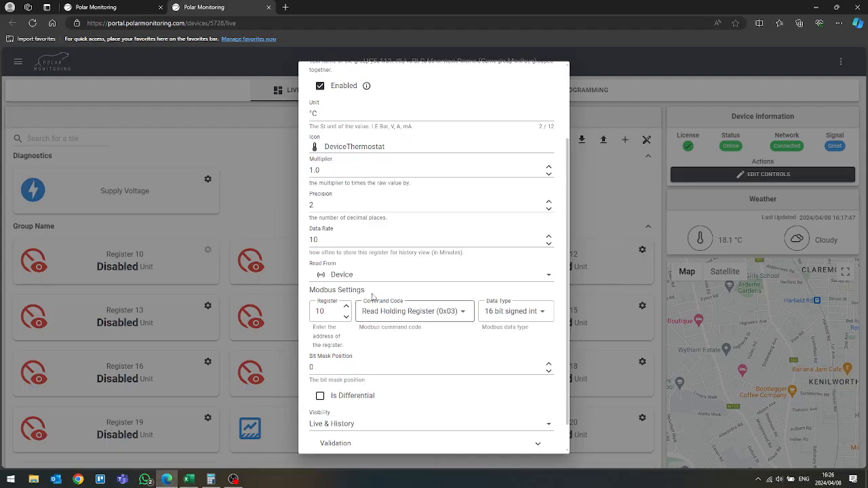
# Step: Set Temperature Probe 1's Modbus register to 400 with data type 16 bit signed int, and save the tile
pyautogui.moveTo(323, 310); pyautogui.dragTo(309, 313)
pyautogui.write('400')
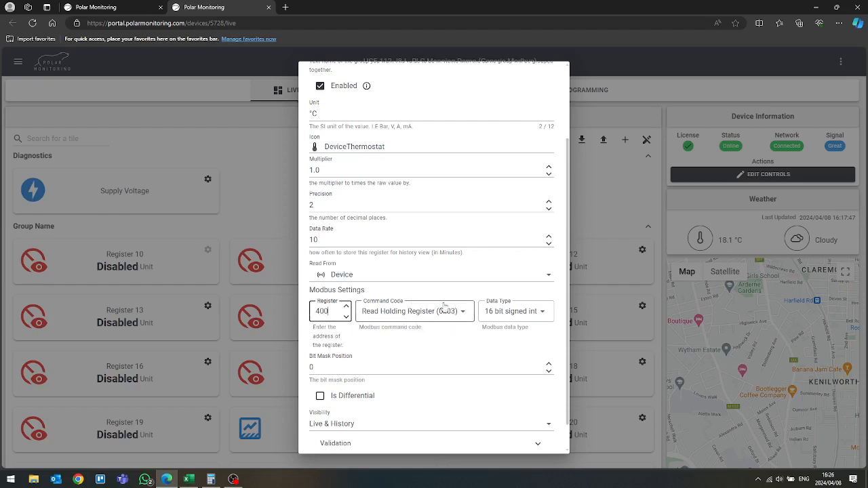
pyautogui.click(540, 311)
pyautogui.click(508, 333)
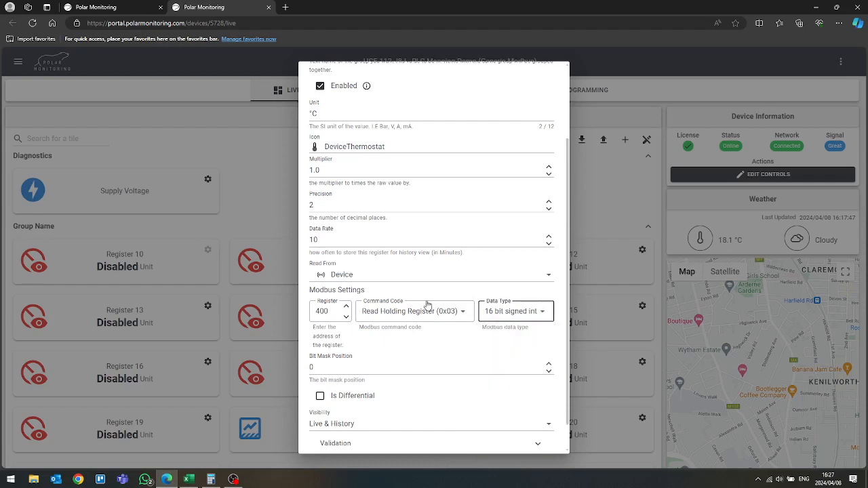
pyautogui.scroll(-1, 397, 307)
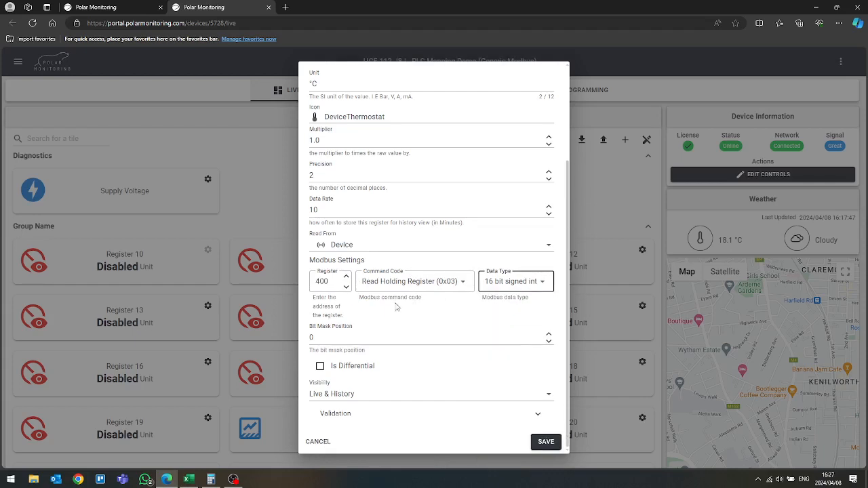
pyautogui.click(550, 445)
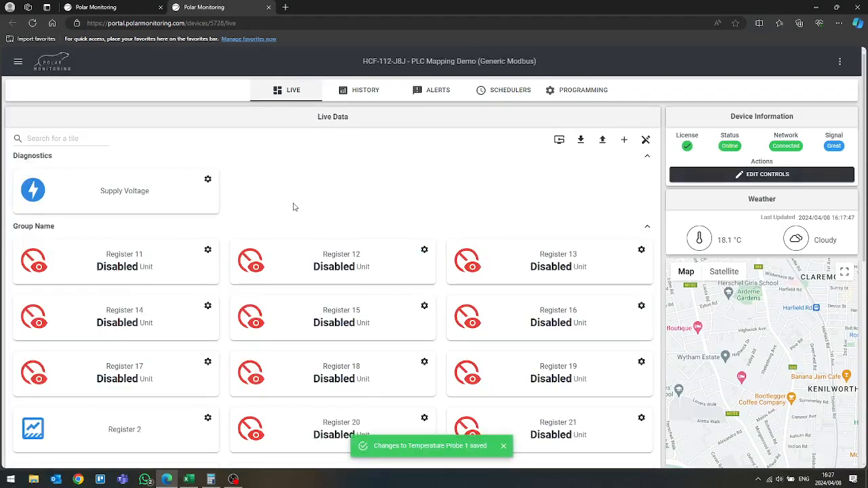
pyautogui.scroll(-1, 294, 206)
pyautogui.scroll(-5, 281, 169)
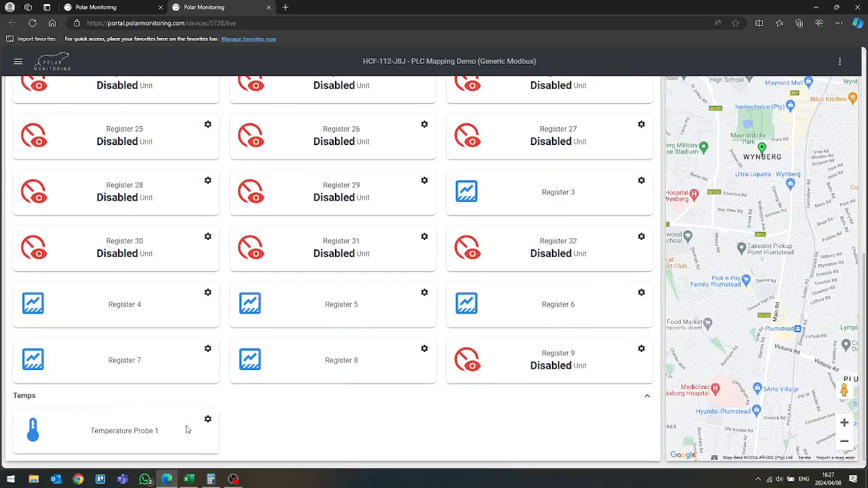
pyautogui.scroll(10, 239, 414)
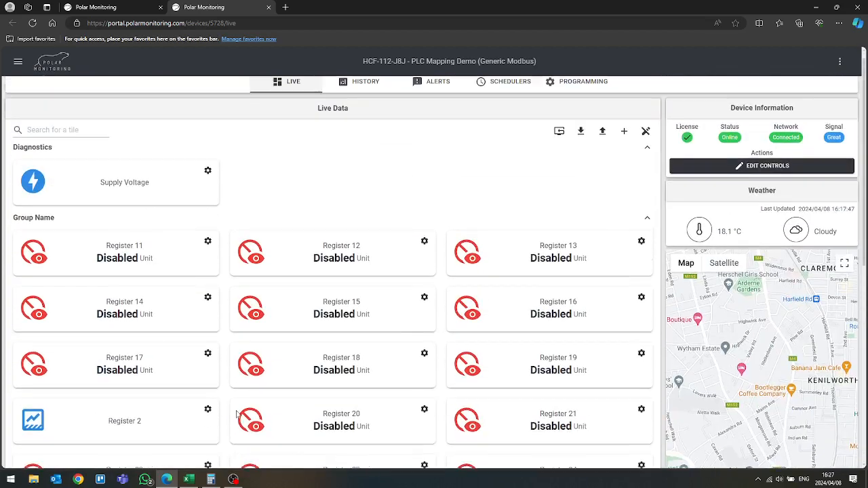
# Step: Edit the Register 11 tile, renaming it "Temperature 2" and assigning it to the group "Temps"
pyautogui.click(207, 250)
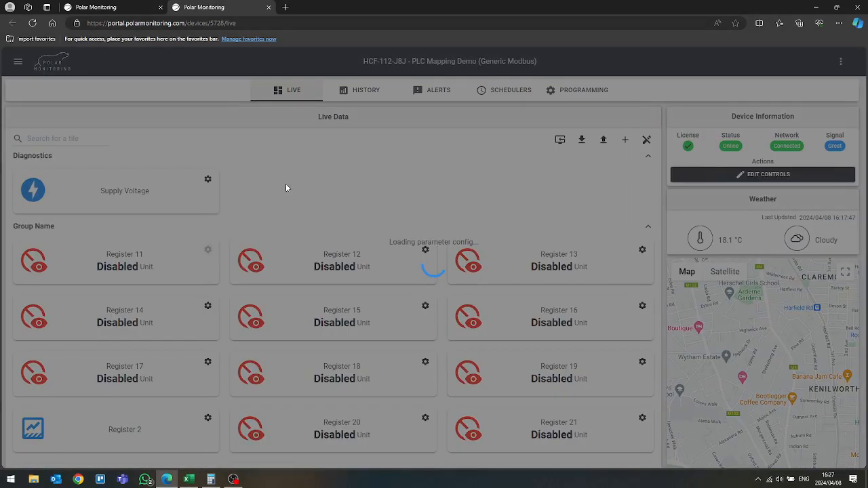
pyautogui.write('Temperature 2')
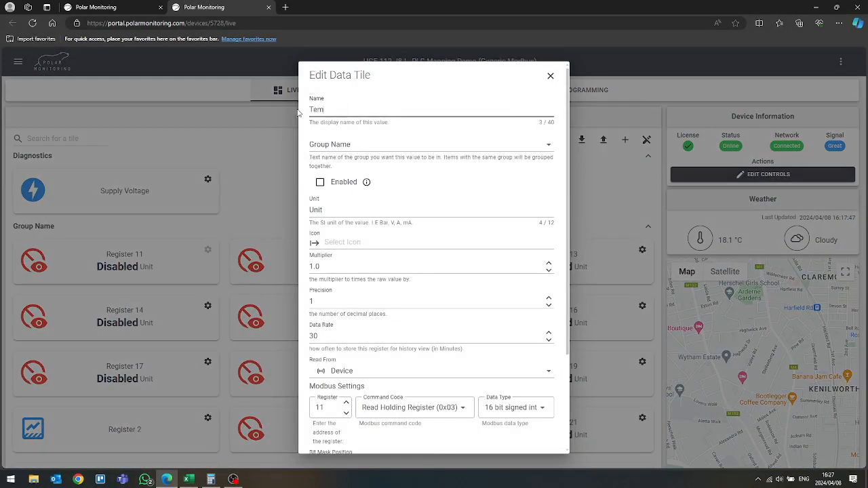
pyautogui.click(355, 145)
pyautogui.press('BackSpace')
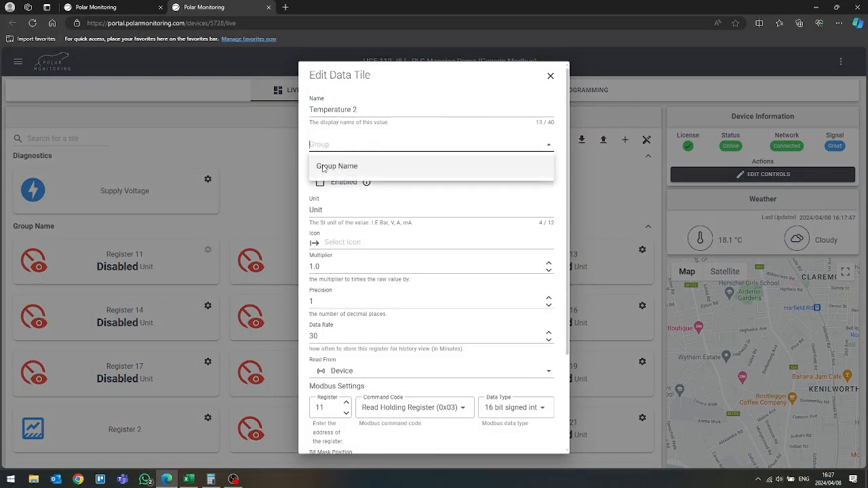
pyautogui.click(390, 197)
pyautogui.click(374, 146)
pyautogui.press('BackSpace')
pyautogui.write('Temps')
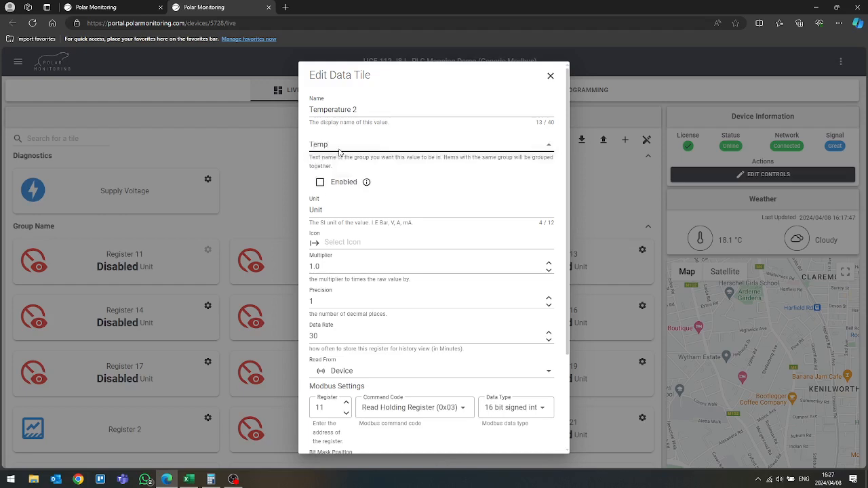
# Step: Enable the Temperature 2 tile and set its unit to °C
pyautogui.click(320, 182)
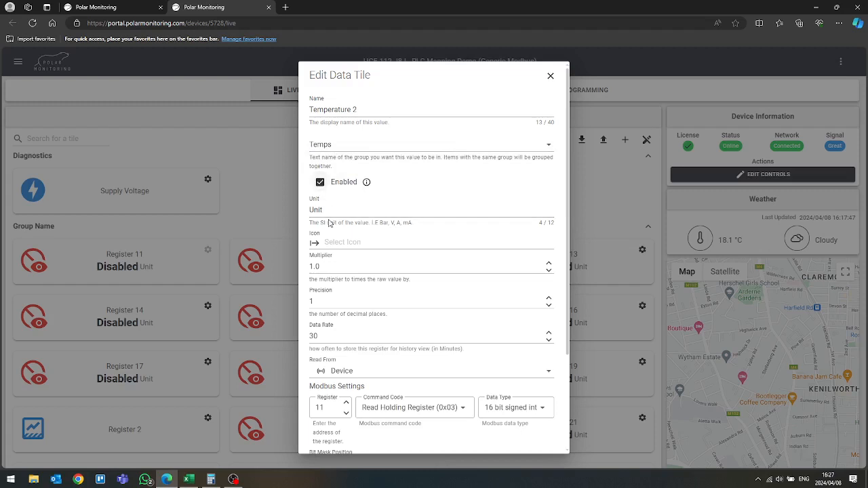
pyautogui.moveTo(340, 211); pyautogui.dragTo(300, 213)
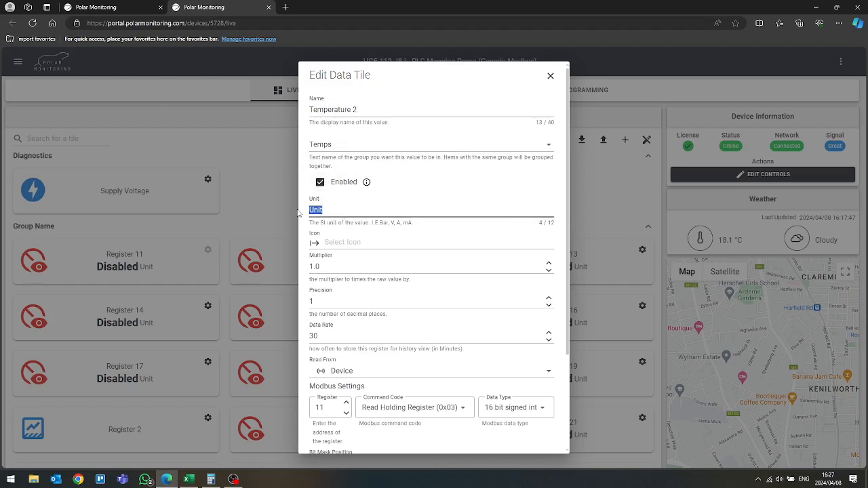
pyautogui.write('°C')
# Step: Filter the Temperature 2 tile's icon choices by "thermo" and choose the DeviceThermostat icon
pyautogui.click(349, 241)
pyautogui.write('thermo')
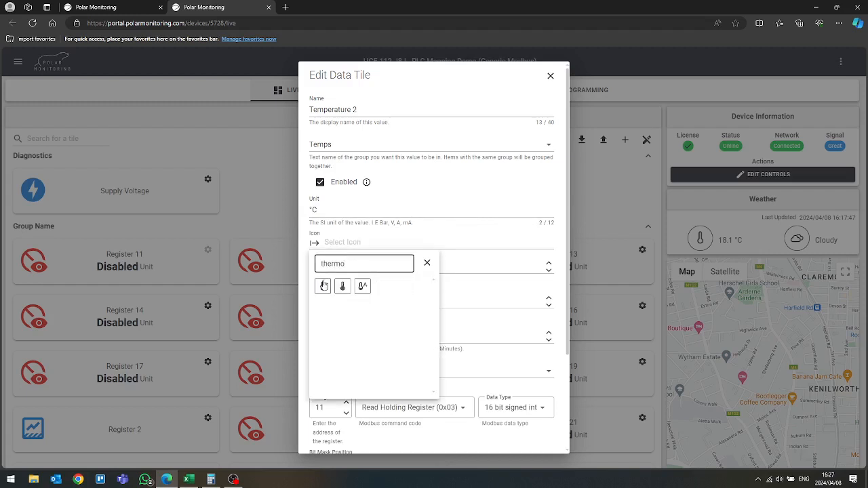
pyautogui.click(324, 286)
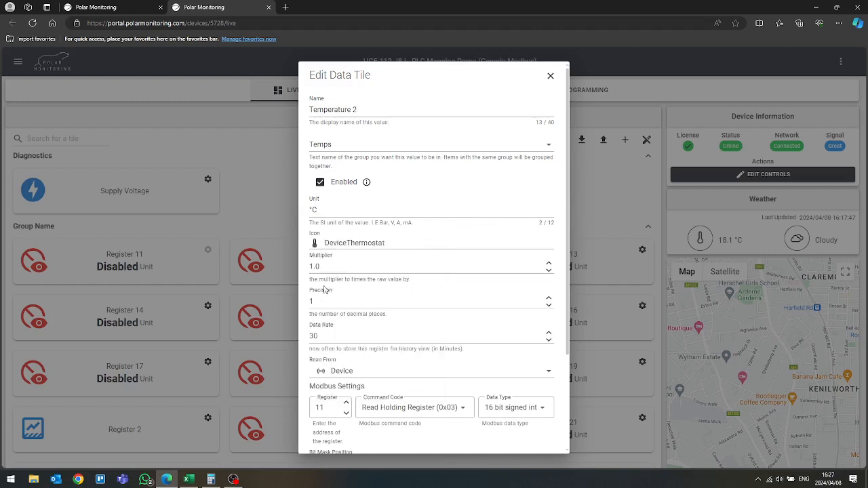
# Step: Set the Temperature 2 tile's precision to 2 decimal places and its data rate to 10 minutes
pyautogui.moveTo(321, 304); pyautogui.dragTo(300, 307)
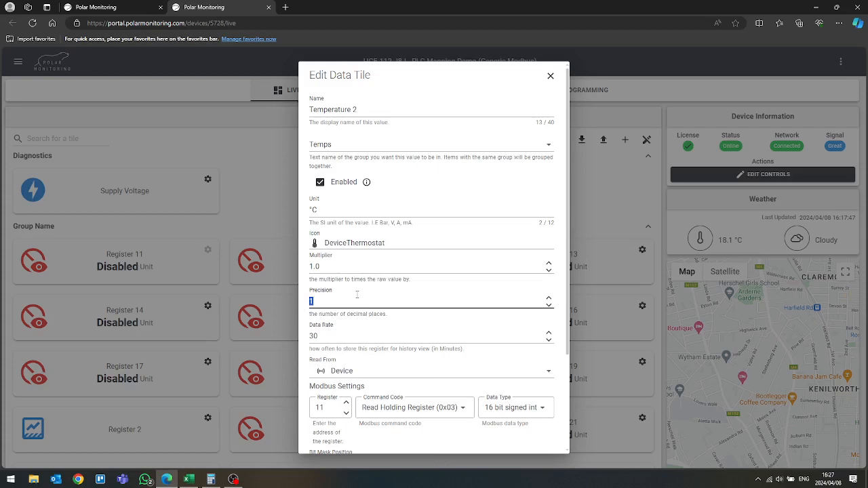
pyautogui.write('2')
pyautogui.scroll(-1, 357, 294)
pyautogui.moveTo(318, 277); pyautogui.dragTo(300, 279)
pyautogui.write('10')
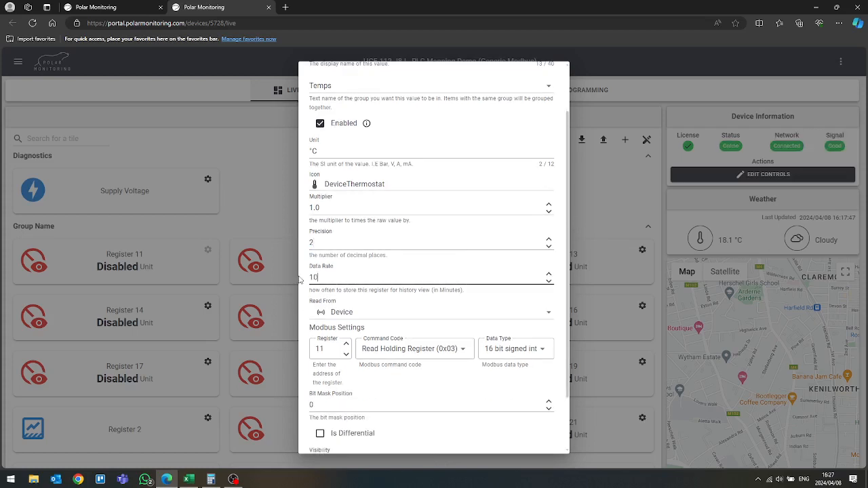
pyautogui.scroll(-1, 362, 272)
# Step: Switch to Excel, examine Temperature Input 2's decimal register address and unit, and return to the portal
pyautogui.click(188, 479)
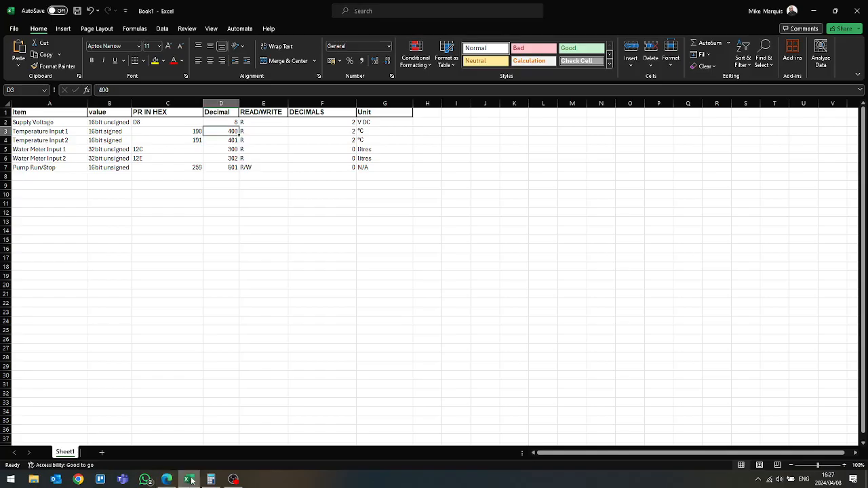
pyautogui.click(6, 140)
pyautogui.click(217, 139)
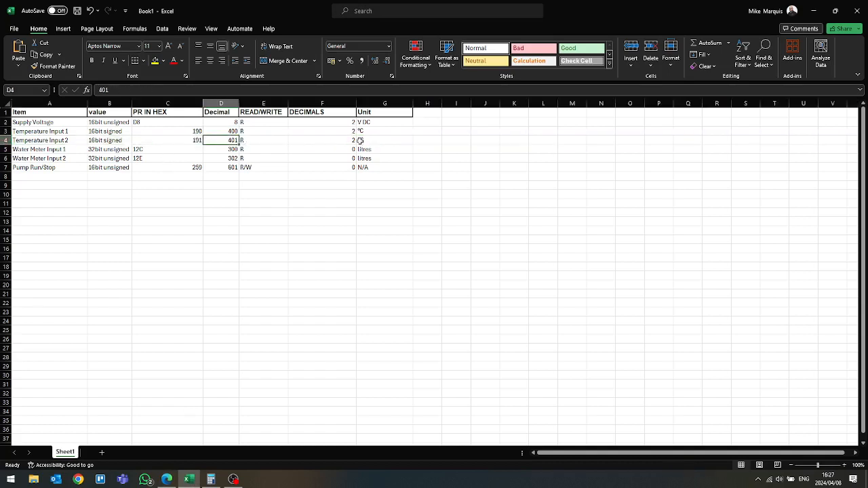
pyautogui.moveTo(378, 139); pyautogui.dragTo(222, 140)
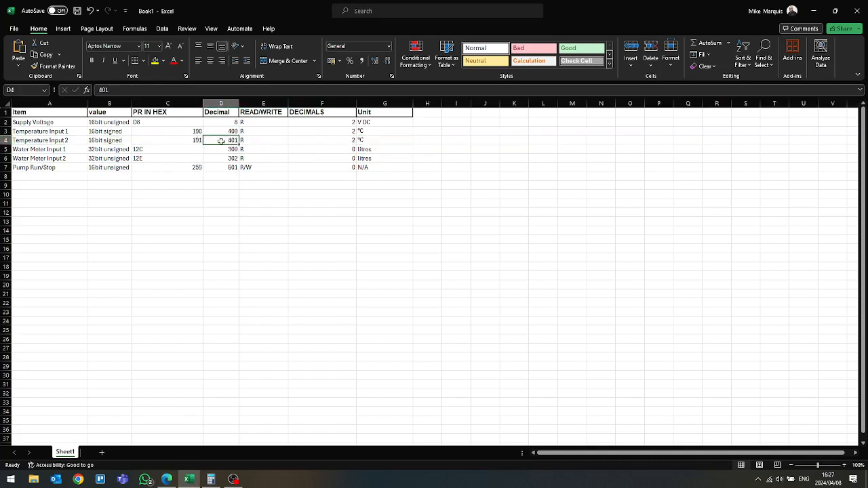
pyautogui.click(813, 11)
# Step: Set Temperature 2's Modbus register address to 401 and save the tile
pyautogui.doubleClick(322, 292)
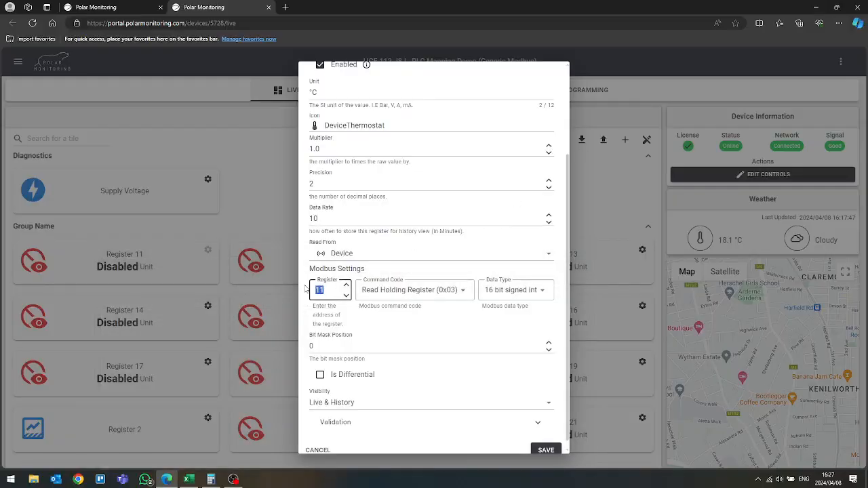
pyautogui.write('40')
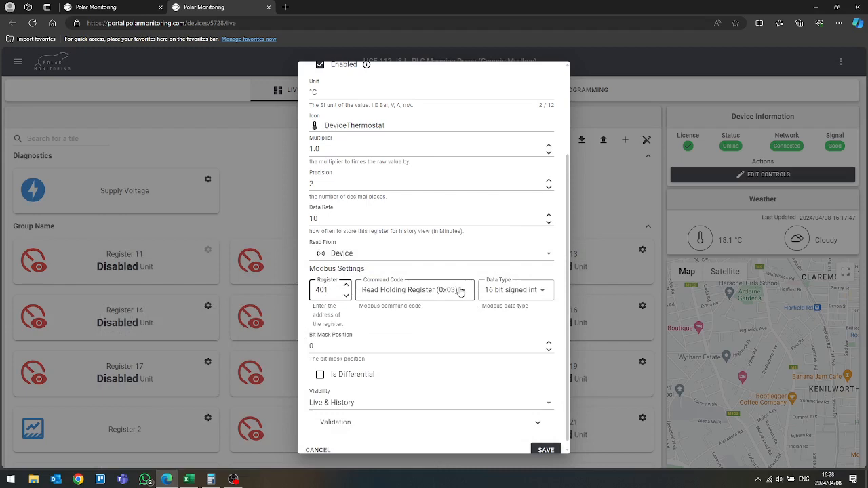
pyautogui.scroll(-1, 539, 404)
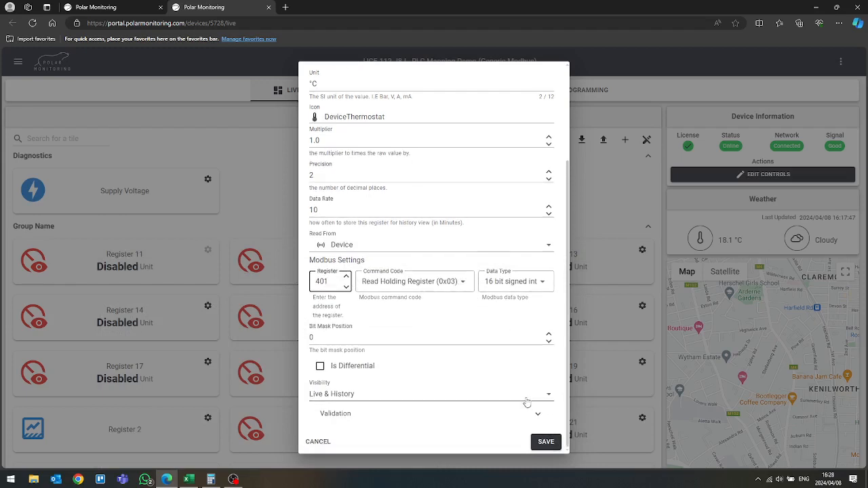
pyautogui.click(549, 442)
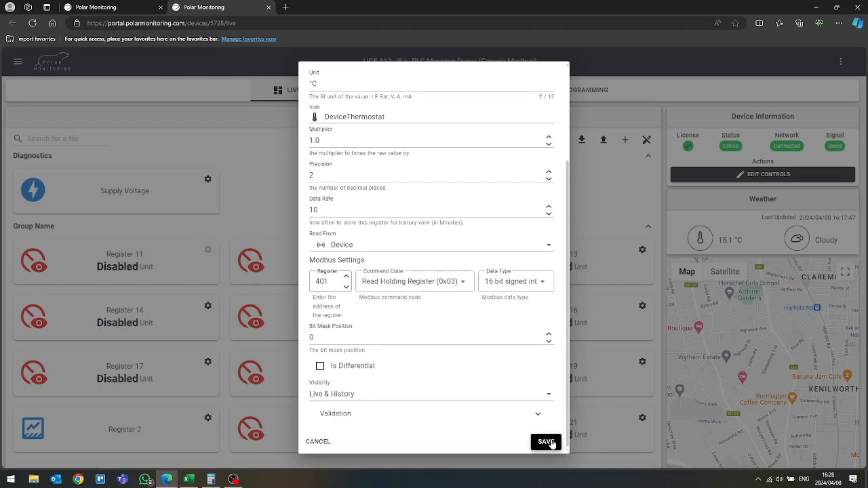
pyautogui.scroll(-6, 247, 188)
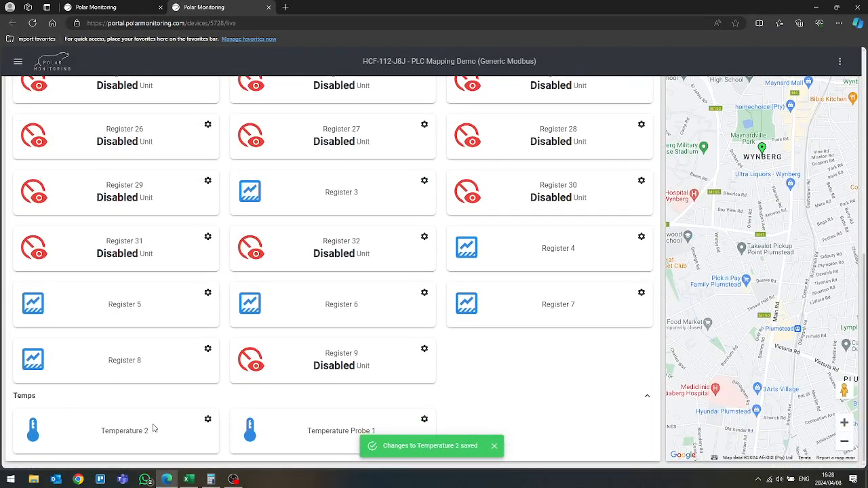
pyautogui.scroll(10, 229, 363)
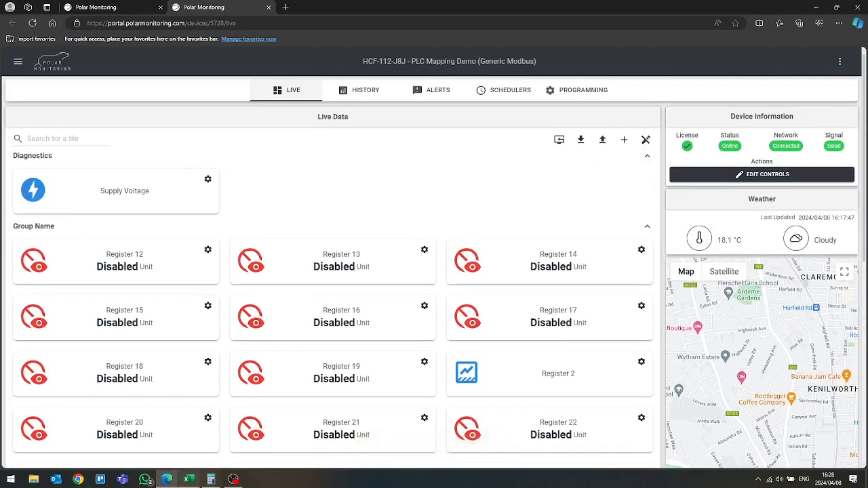
# Step: Switch to Excel and examine the register details of Water Meter Input 1 and Water Meter Input 2
pyautogui.click(189, 479)
pyautogui.moveTo(31, 151); pyautogui.dragTo(379, 158)
pyautogui.click(379, 157)
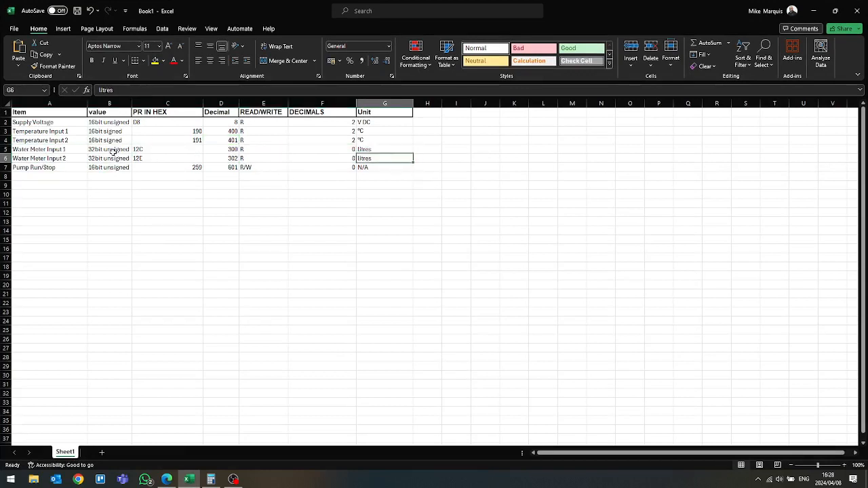
# Step: Examine the full row of register details for Water Meter Input 1, then return to the portal
pyautogui.moveTo(42, 151); pyautogui.dragTo(380, 148)
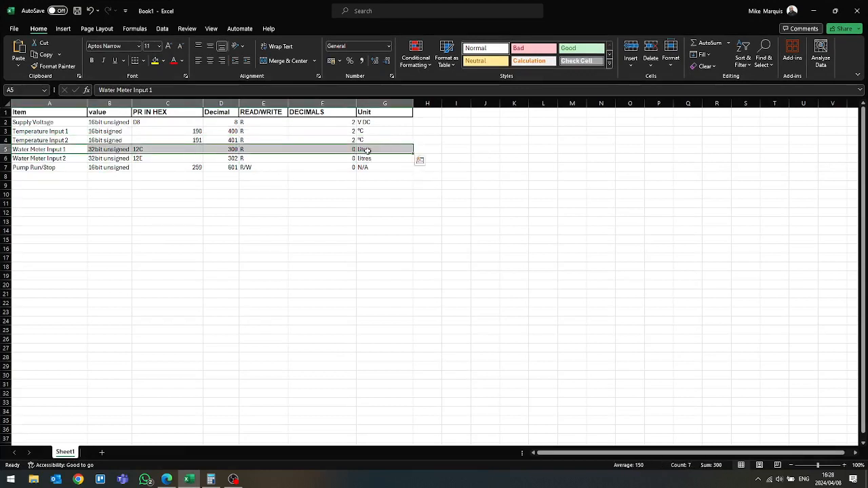
pyautogui.click(44, 152)
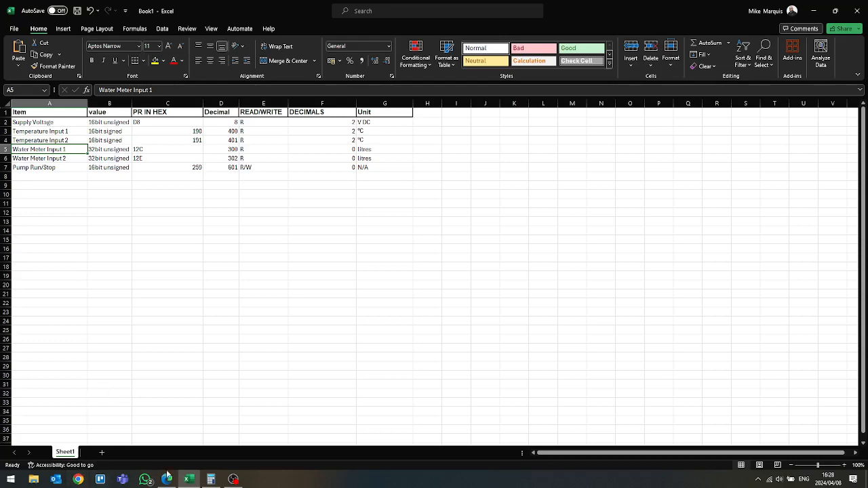
pyautogui.moveTo(169, 481)
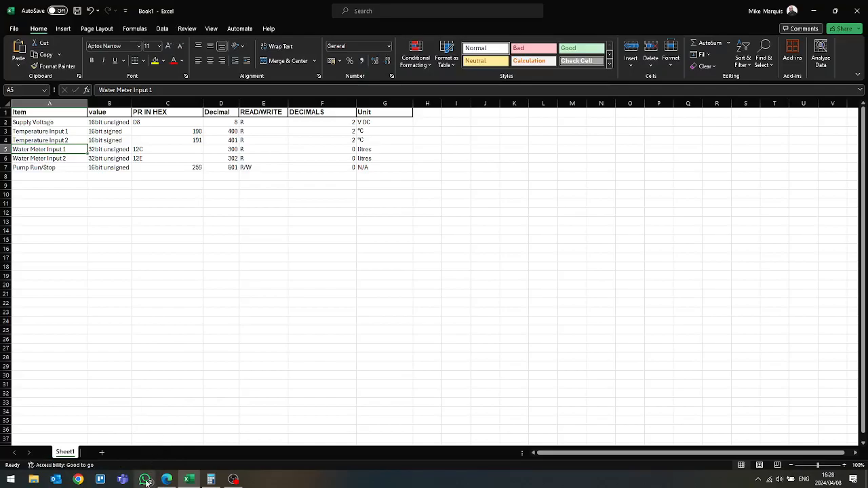
pyautogui.click(167, 479)
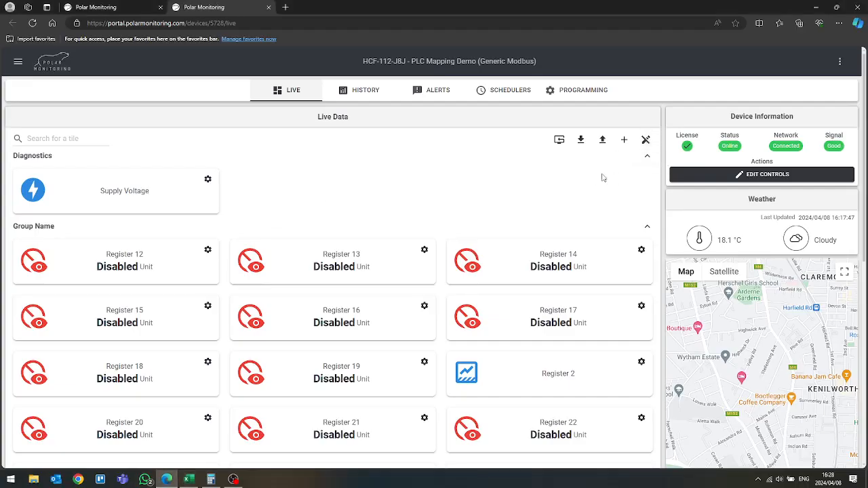
# Step: Switch to Excel, examine the Pump Run/Stop row and its read/write access, and return to the portal
pyautogui.click(189, 479)
pyautogui.click(34, 168)
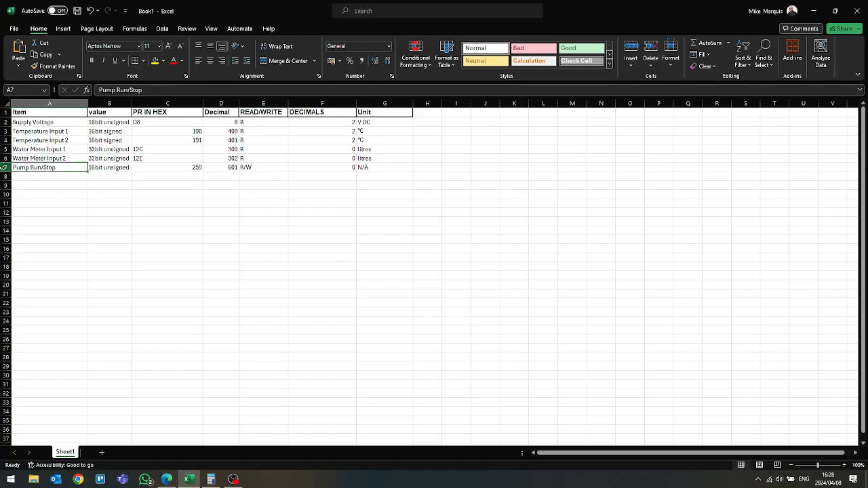
pyautogui.click(4, 167)
pyautogui.moveTo(53, 167); pyautogui.dragTo(364, 167)
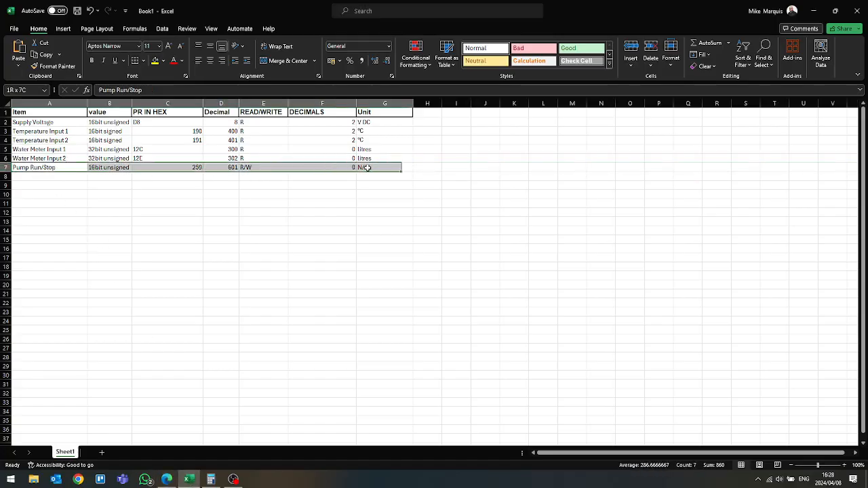
pyautogui.click(258, 168)
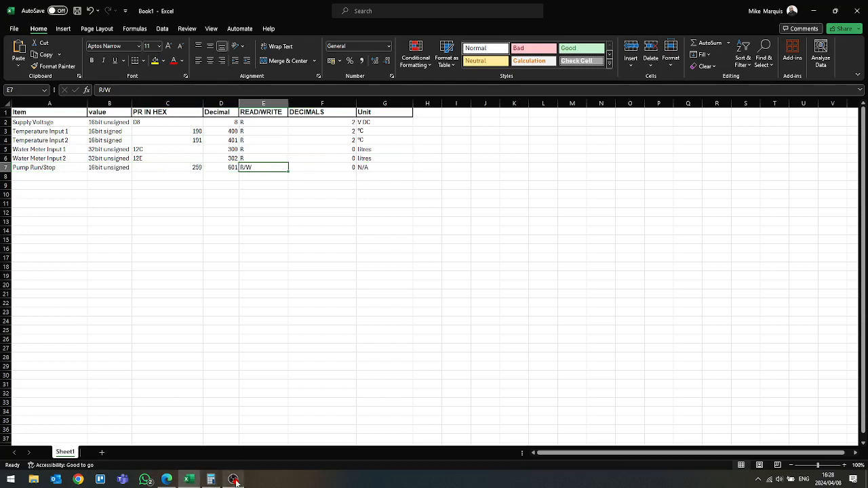
pyautogui.click(168, 480)
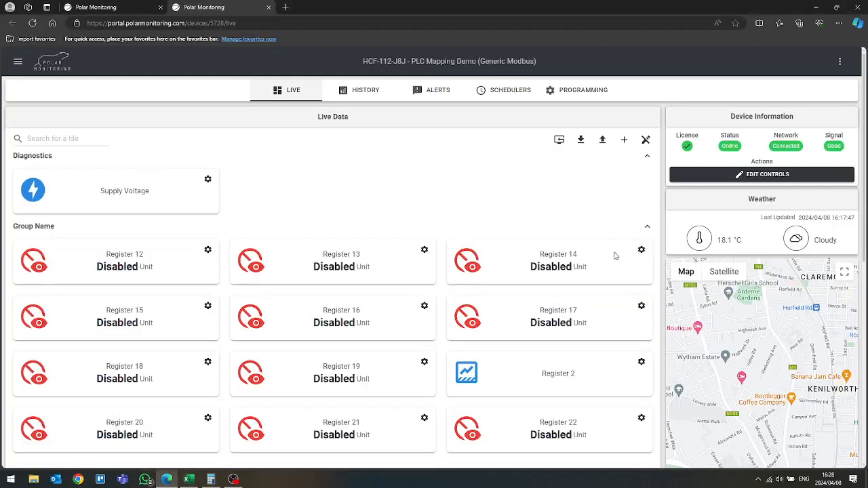
# Step: Disable the device's Example Control and save the change
pyautogui.click(757, 174)
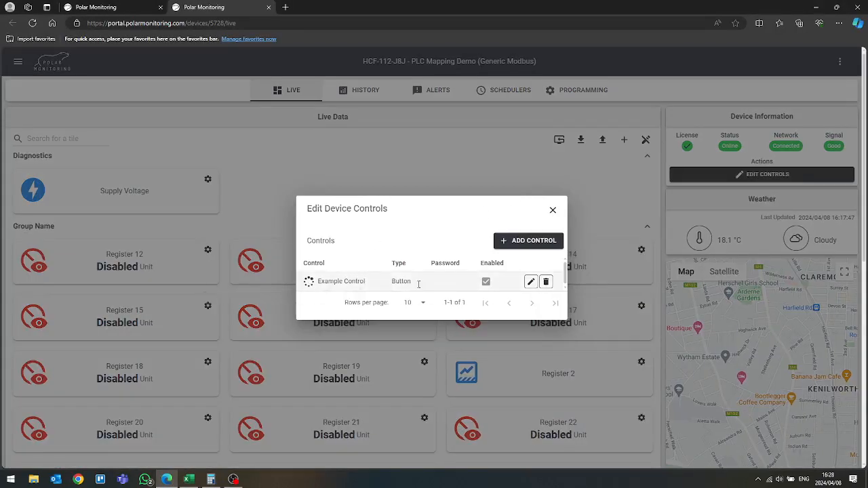
pyautogui.click(532, 282)
pyautogui.click(316, 261)
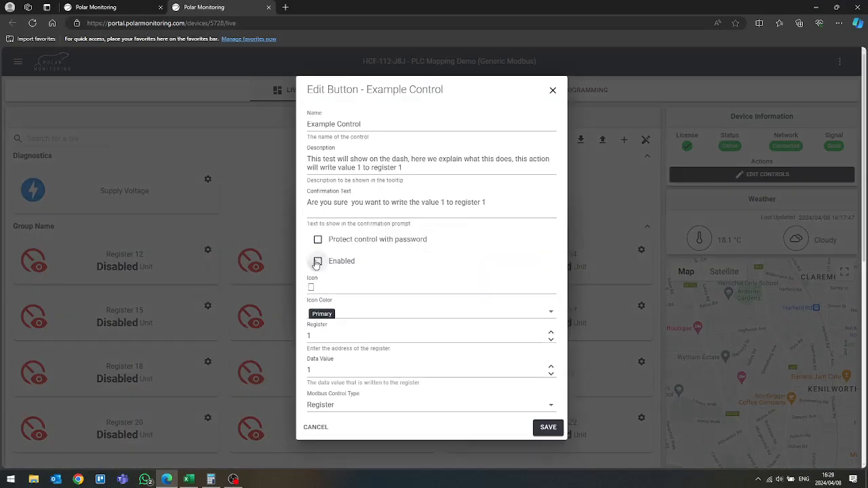
pyautogui.click(546, 427)
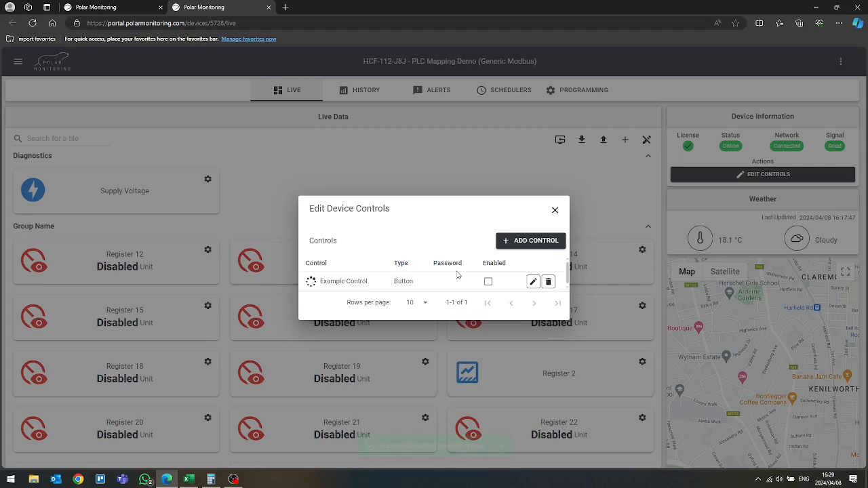
# Step: Start a new Button control named "Pump on" with the description "This will turn the pump on"
pyautogui.click(526, 242)
pyautogui.click(351, 111)
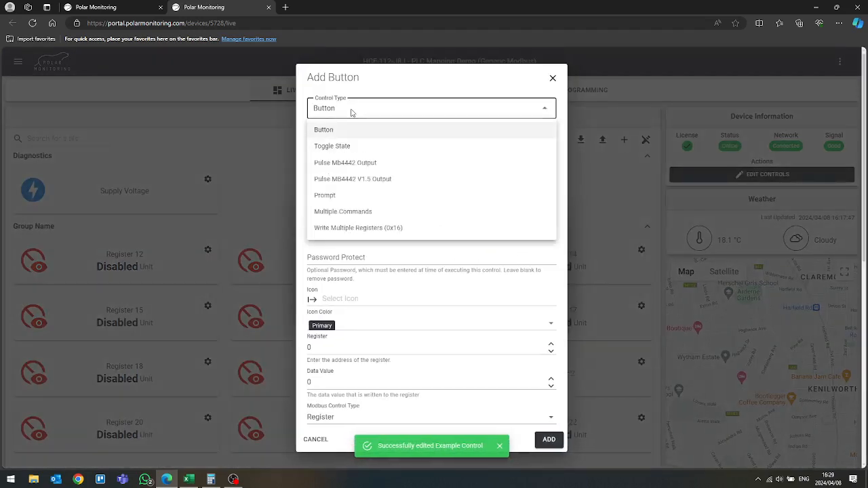
pyautogui.click(345, 130)
pyautogui.click(342, 134)
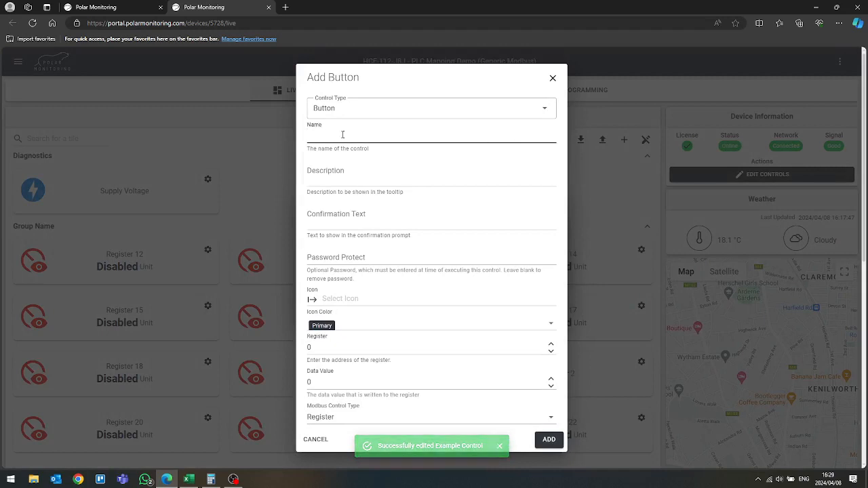
pyautogui.write('Pump 1')
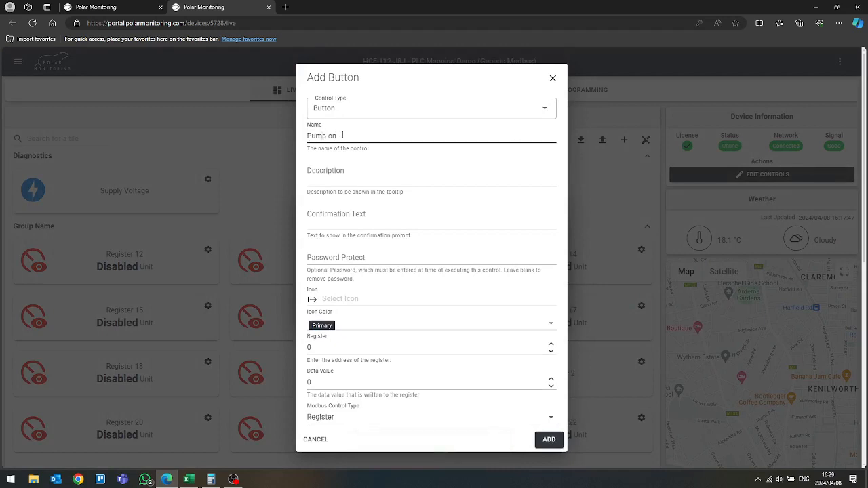
pyautogui.click(348, 169)
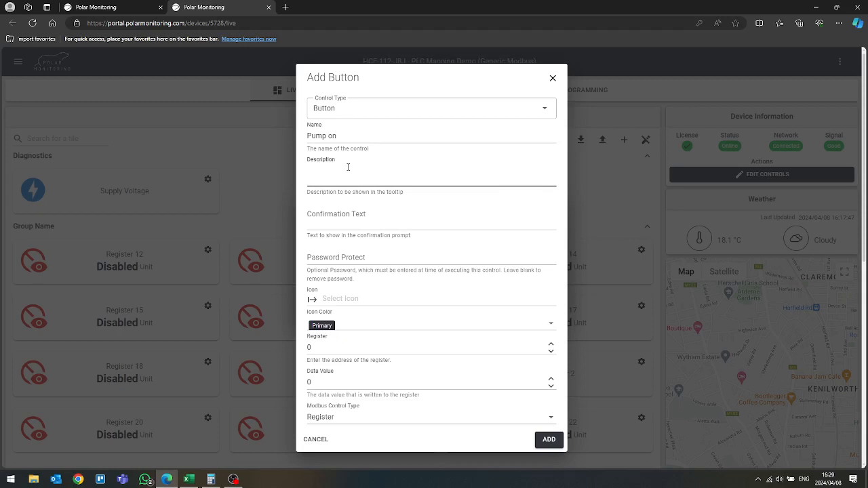
pyautogui.write('This will turn the pump on')
pyautogui.press('Tab')
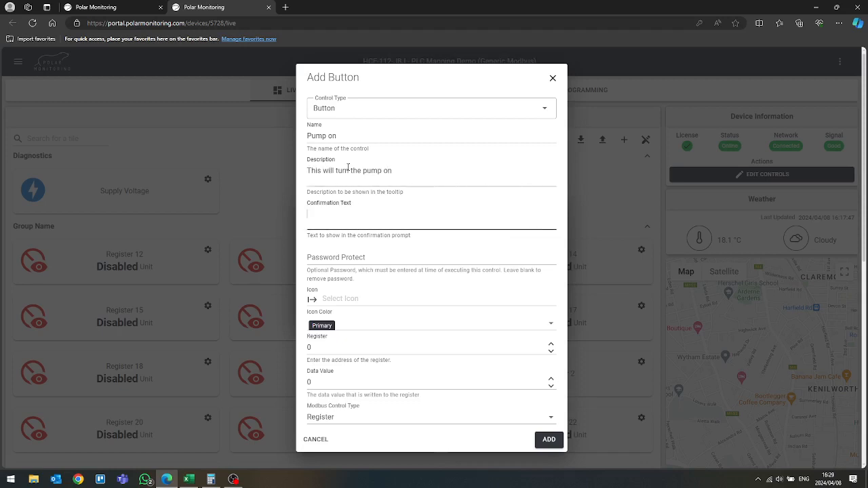
# Step: Set the control's confirmation text to "Are you sure you want to turn the pump on?" and leave its password protection blank
pyautogui.write('Are you sure sure you')
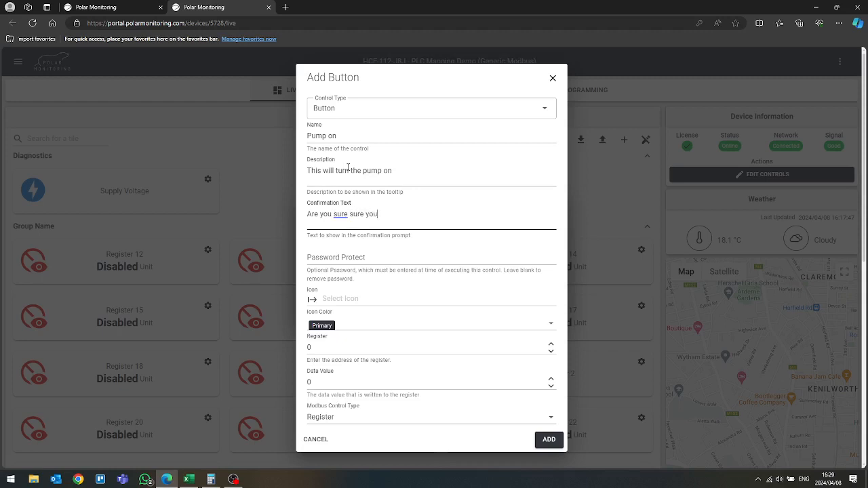
pyautogui.write(' want to turn the pump on')
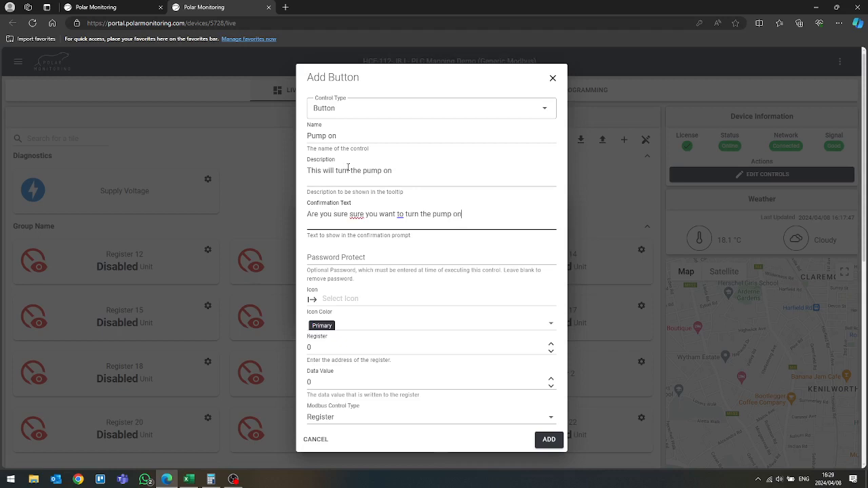
pyautogui.rightClick(357, 214)
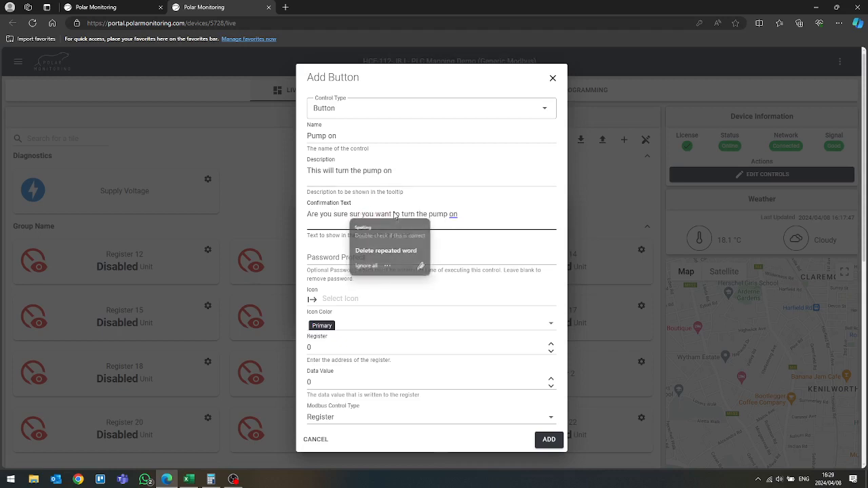
pyautogui.click(380, 250)
pyautogui.press('BackSpace')
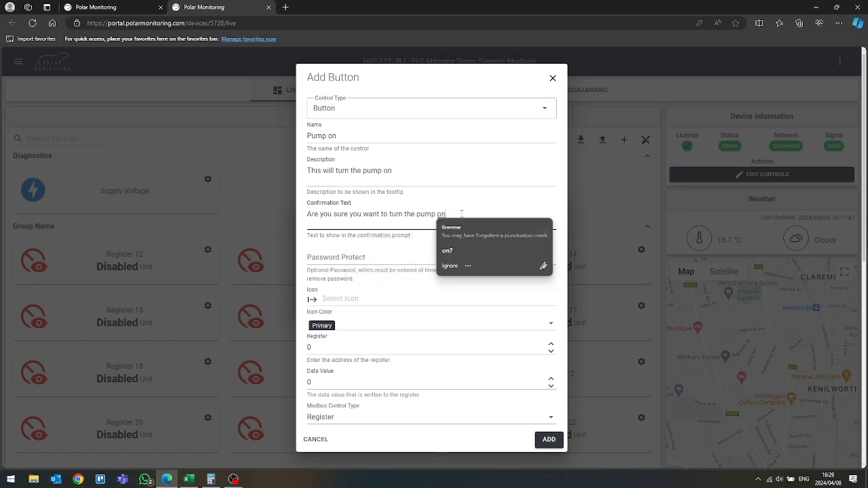
pyautogui.write('?')
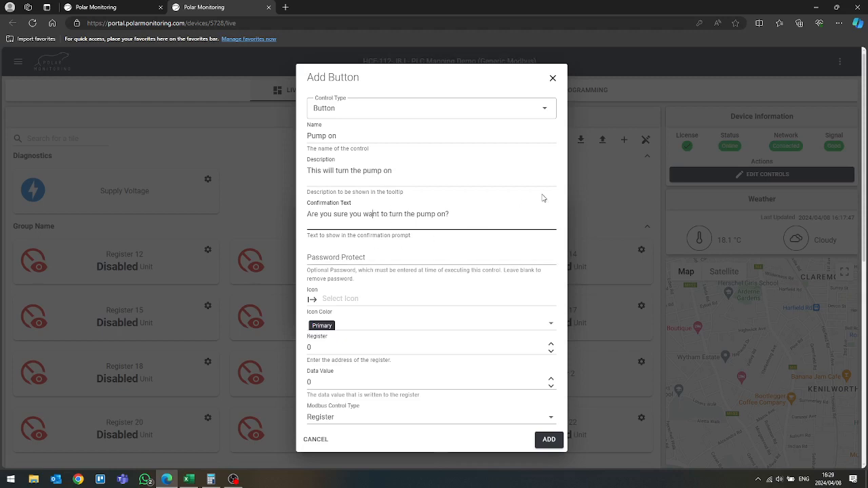
pyautogui.click(331, 258)
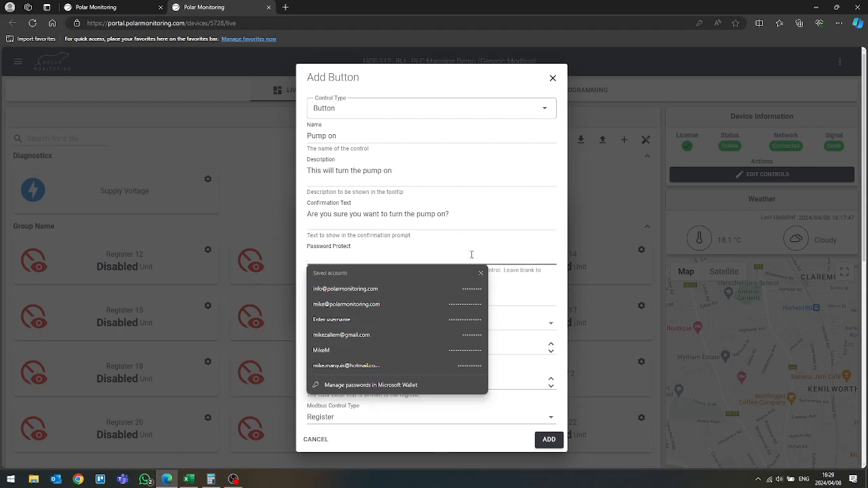
pyautogui.click(562, 282)
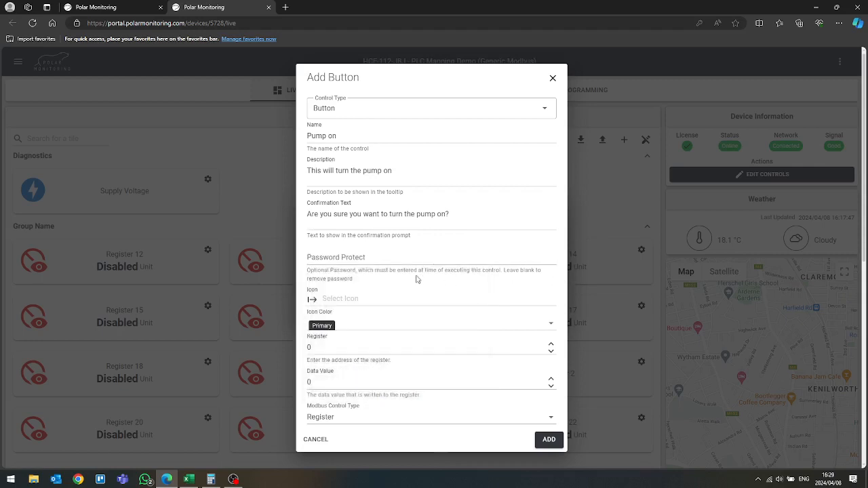
# Step: Filter the control's icon choices by "play" and pick the PlayArrow icon
pyautogui.click(356, 298)
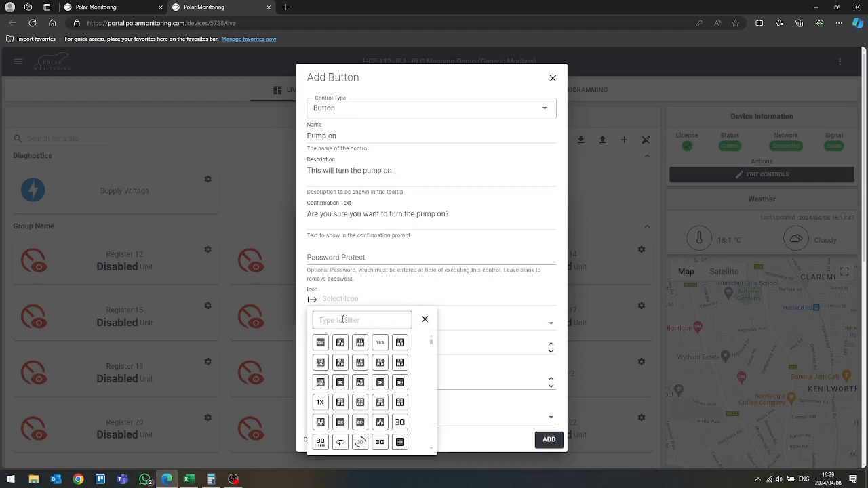
pyautogui.write('playt')
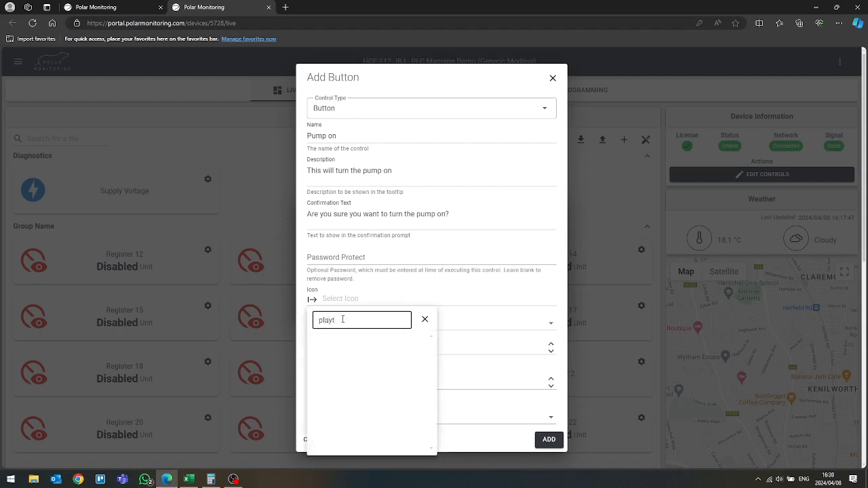
pyautogui.press('BackSpace')
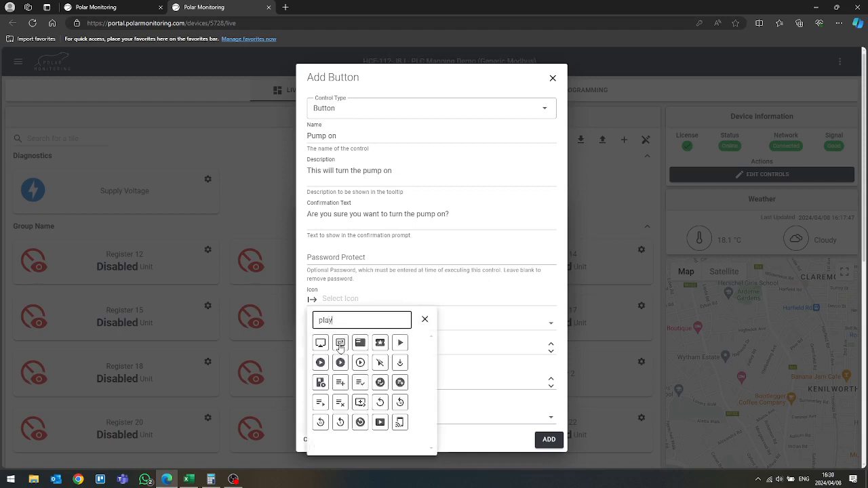
pyautogui.click(400, 343)
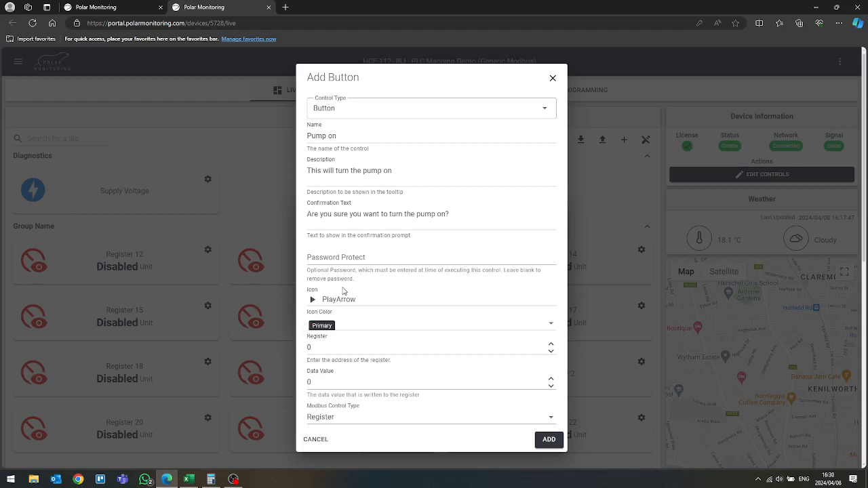
# Step: Look through the icon colour options for the Pump on control and choose Primary
pyautogui.scroll(-1, 405, 300)
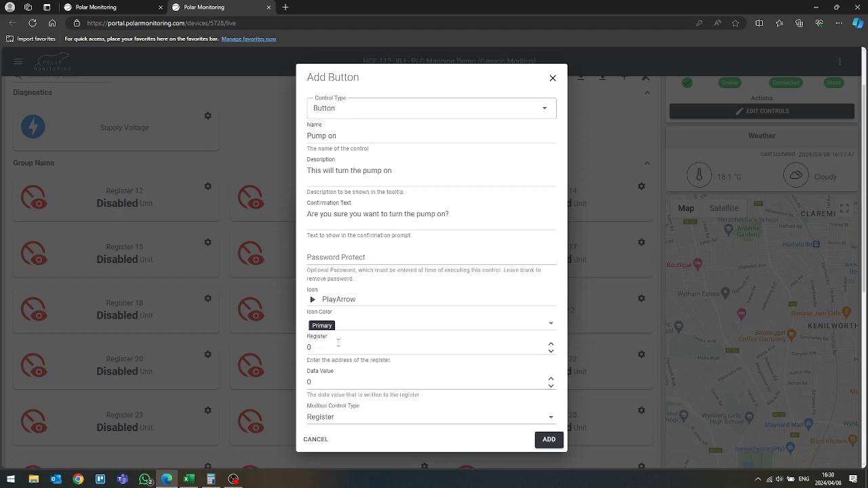
pyautogui.click(341, 330)
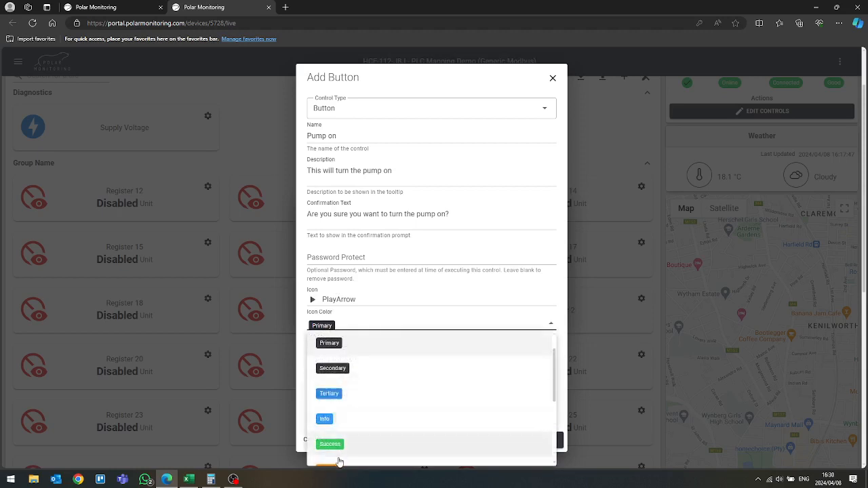
pyautogui.scroll(-1, 353, 432)
pyautogui.scroll(-3, 353, 432)
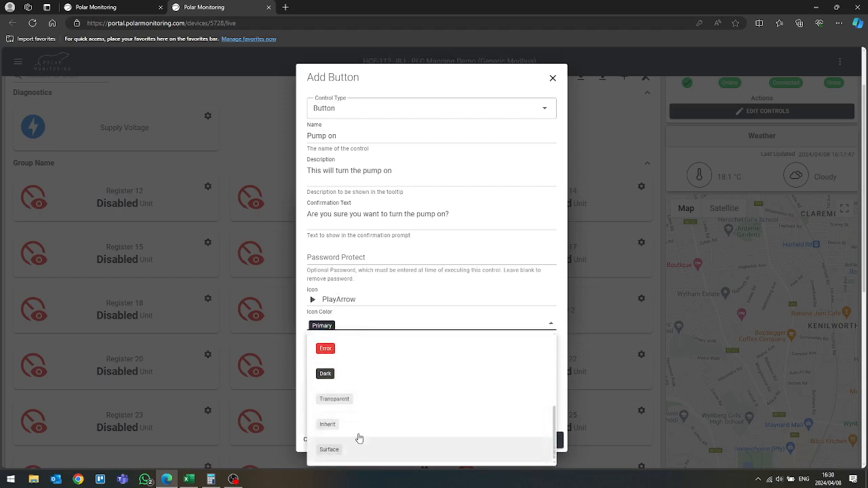
pyautogui.scroll(4, 363, 414)
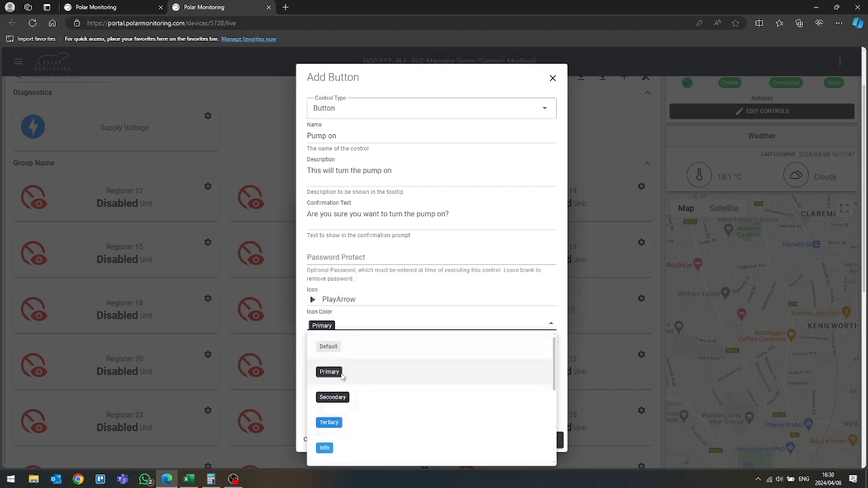
pyautogui.click(329, 371)
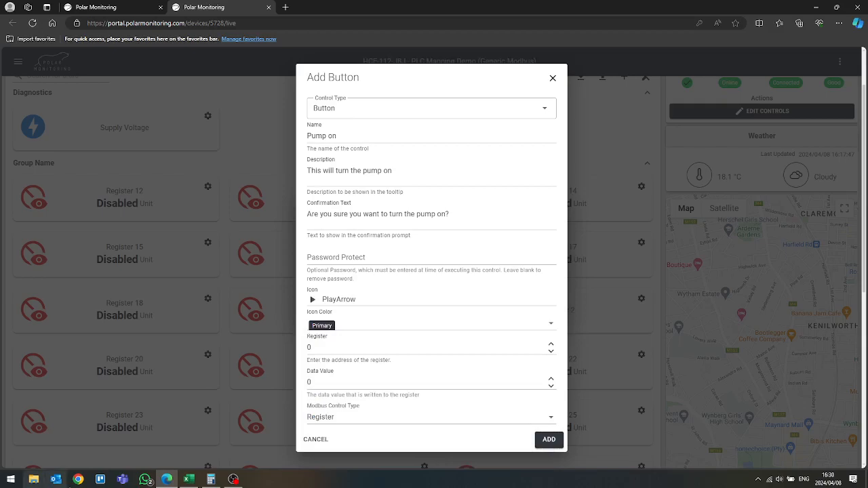
# Step: Look up the Pump Run/Stop decimal address in the Excel list and set the Pump on control's register to 601
pyautogui.click(189, 479)
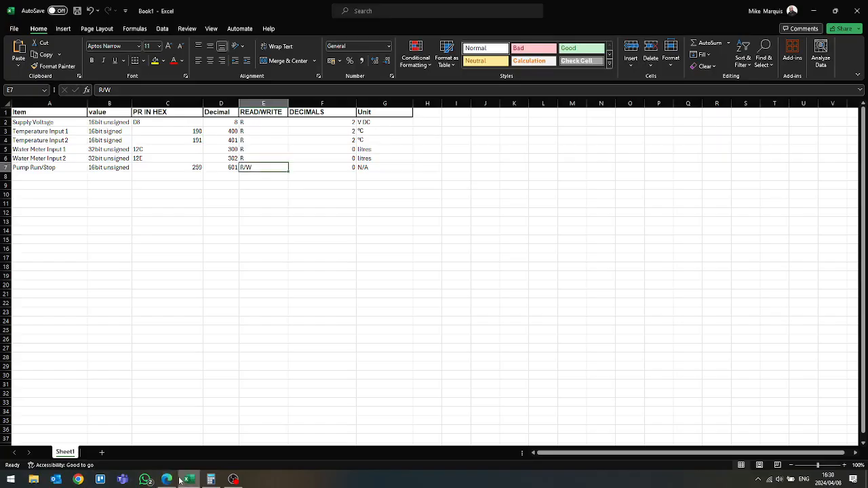
pyautogui.click(224, 167)
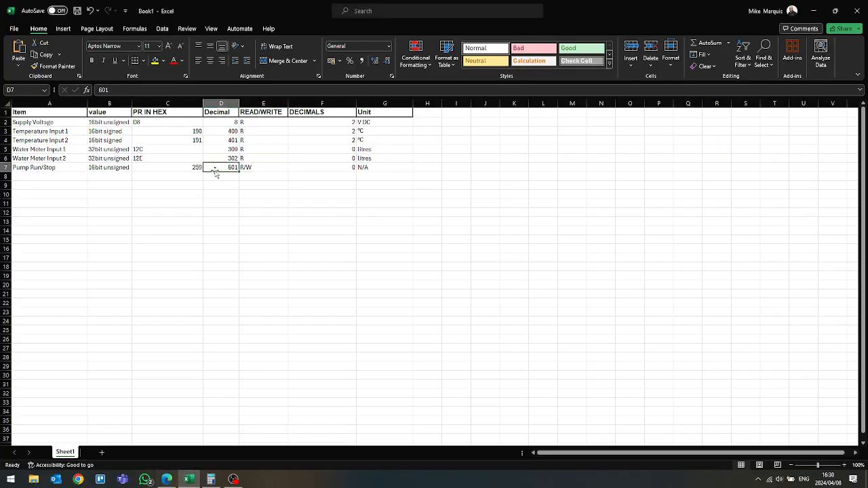
pyautogui.click(812, 11)
pyautogui.click(309, 347)
pyautogui.write('60')
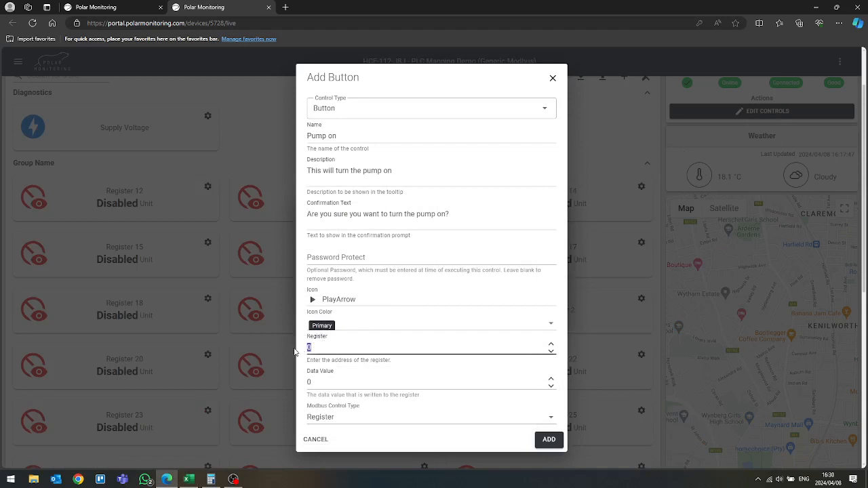
pyautogui.write('1')
# Step: Set the Pump on control's data value to 1 and its Modbus control type to Coil, and add the control
pyautogui.click(324, 385)
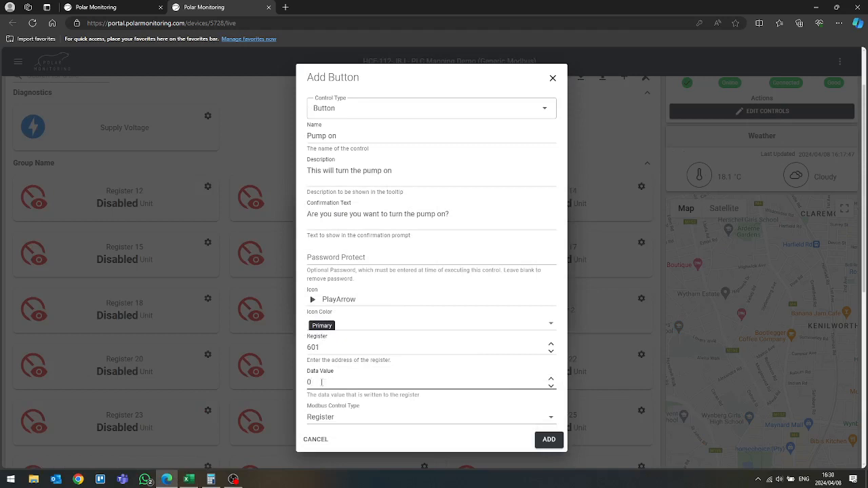
pyautogui.click(335, 350)
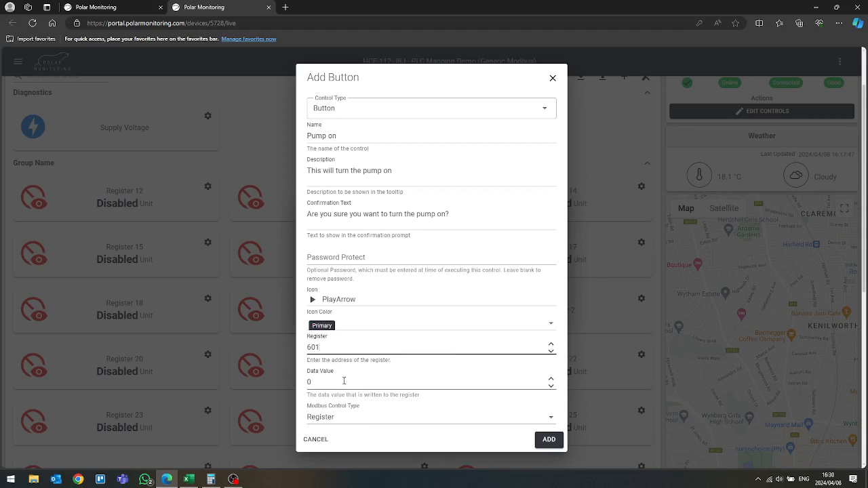
pyautogui.moveTo(336, 382); pyautogui.dragTo(300, 386)
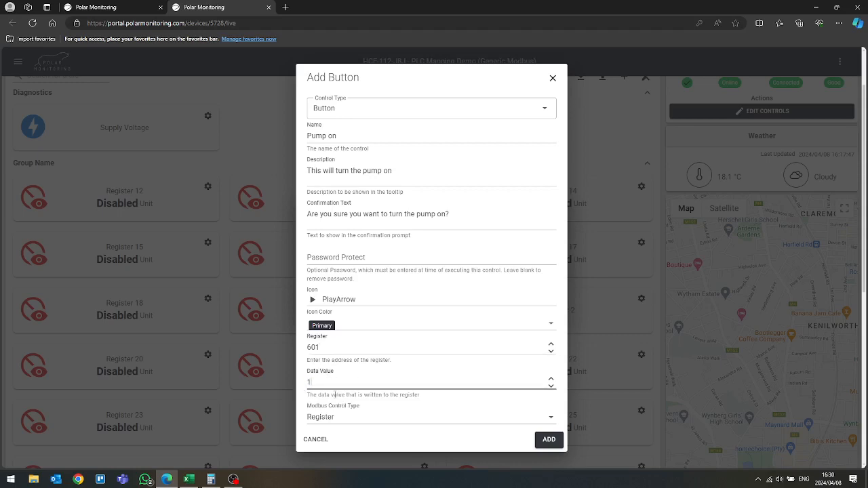
pyautogui.click(345, 417)
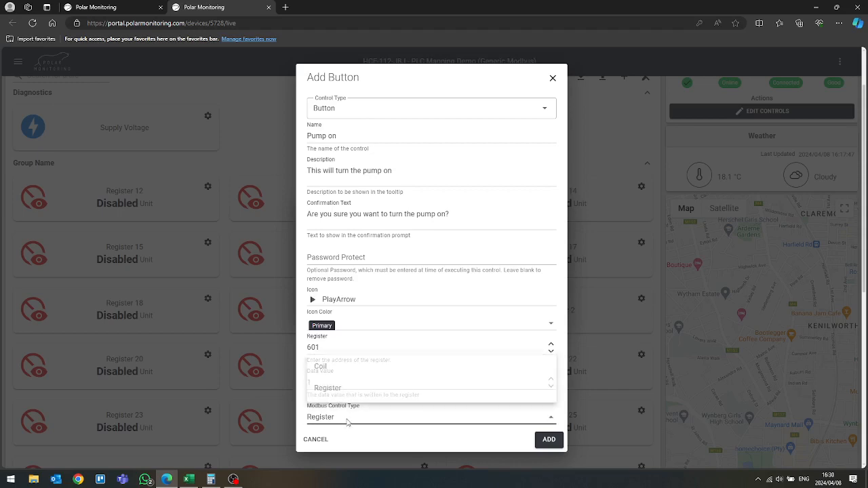
pyautogui.click(332, 369)
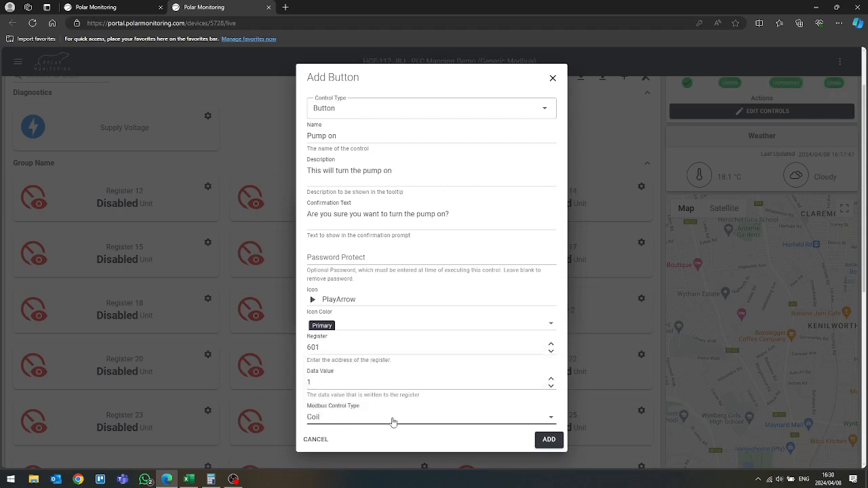
pyautogui.click(551, 440)
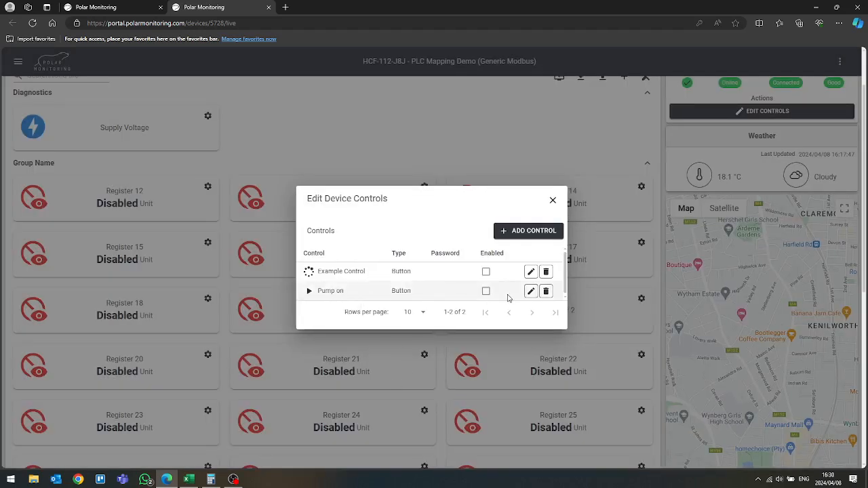
# Step: Enable the Pump on control and save it
pyautogui.click(530, 291)
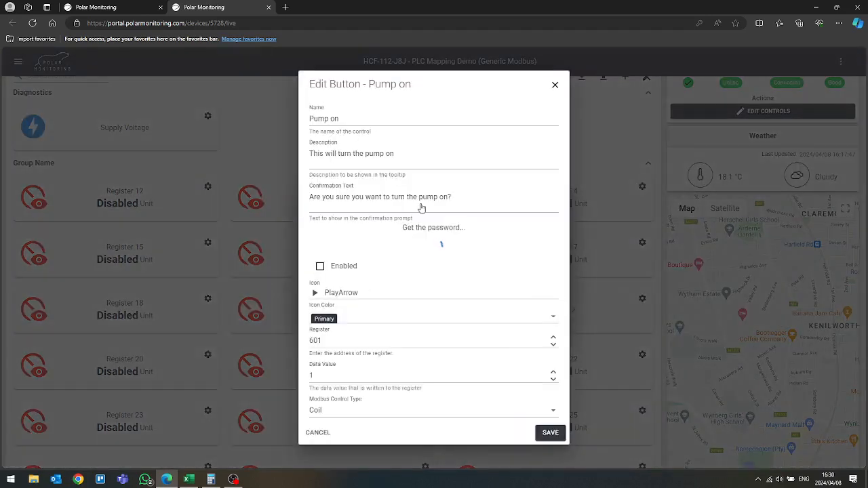
pyautogui.click(318, 261)
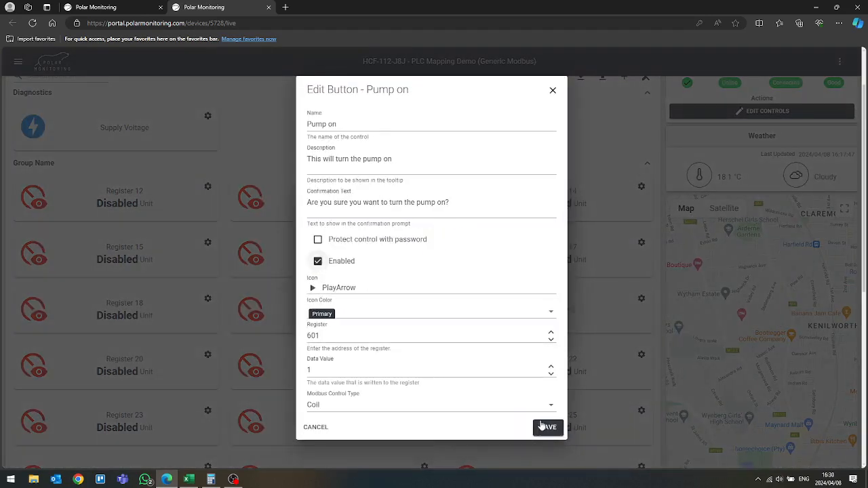
pyautogui.click(547, 427)
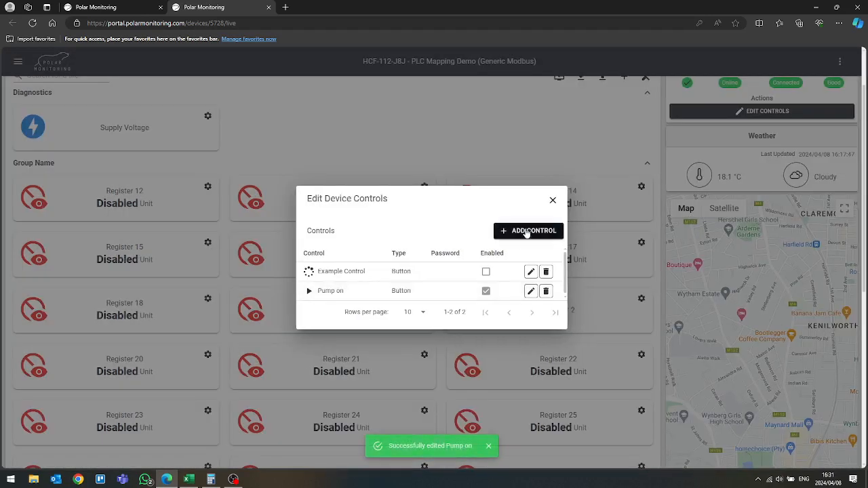
# Step: Start a Button control named "Pump Off" with description "Turn the pump off" and confirmation text "Are you sure you want to turn the pump off?"
pyautogui.click(527, 232)
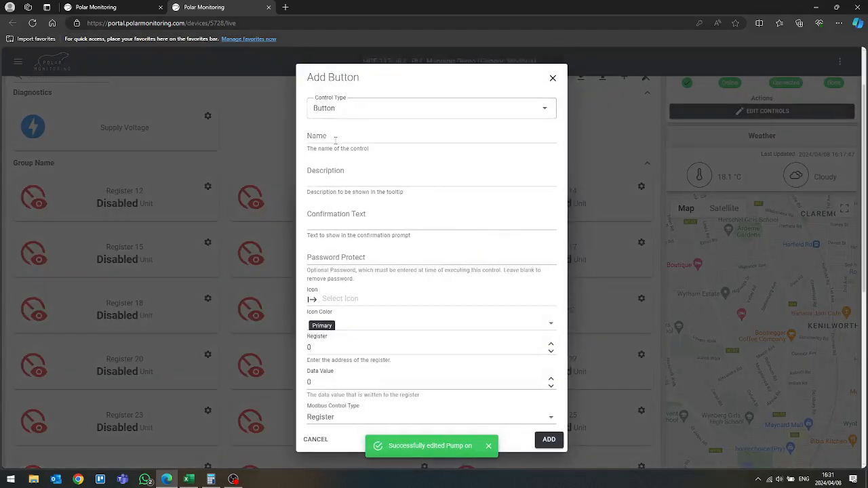
pyautogui.click(330, 137)
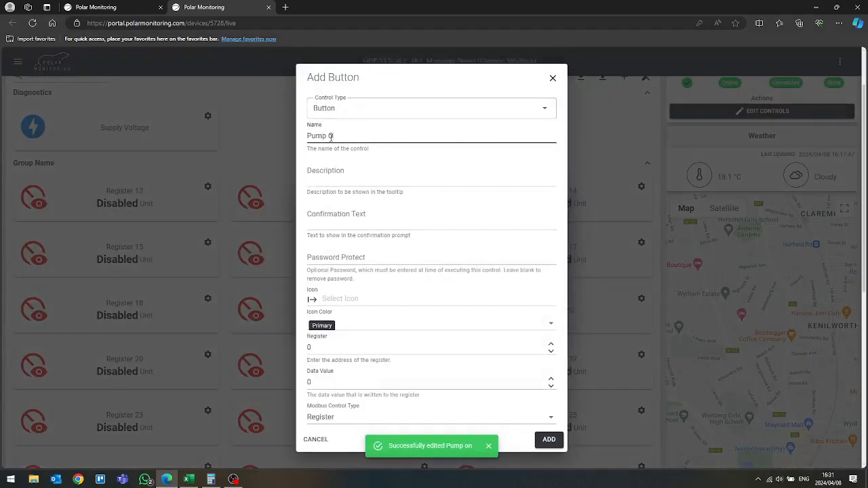
pyautogui.click(342, 179)
pyautogui.write('Tuyrn')
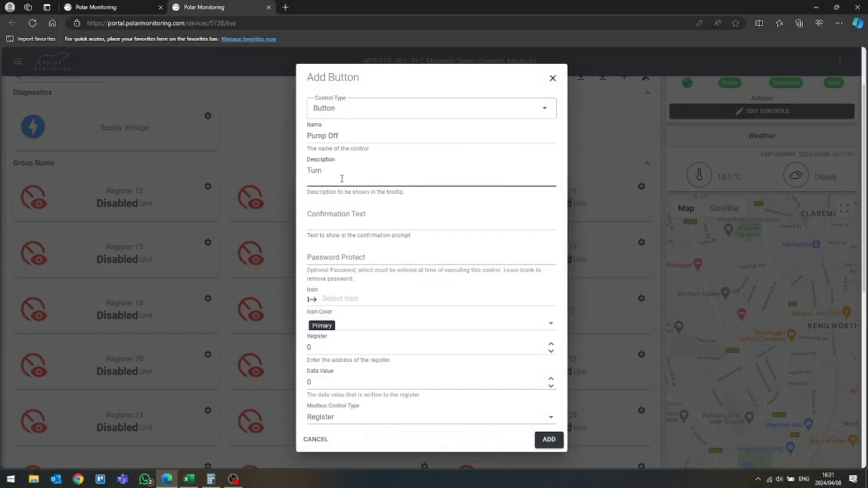
pyautogui.write(' the pump off')
pyautogui.press('Tab')
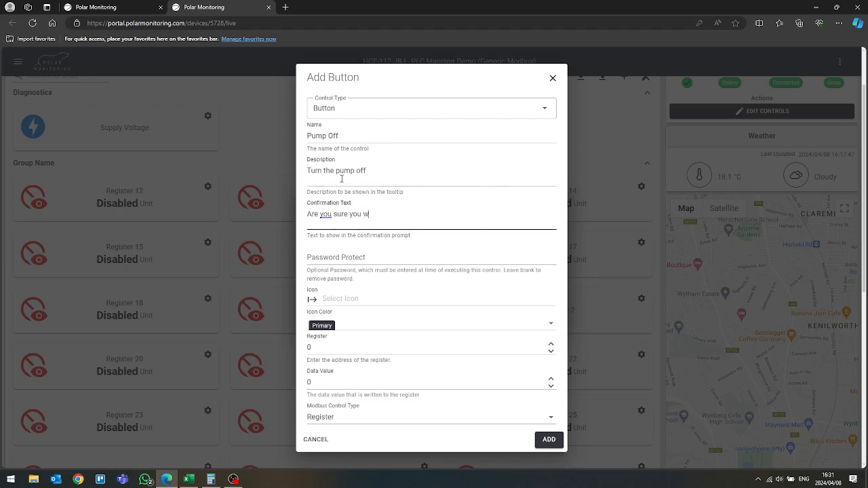
pyautogui.write('Are you sure you want to turn the pump off?')
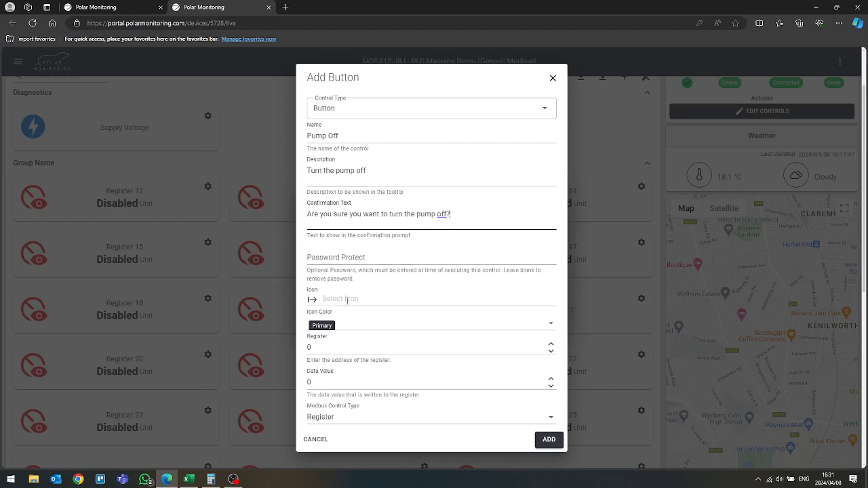
# Step: Filter the Pump Off control's icons by "stop", pick the Stop icon and set its icon colour to Error
pyautogui.click(341, 298)
pyautogui.write('stop')
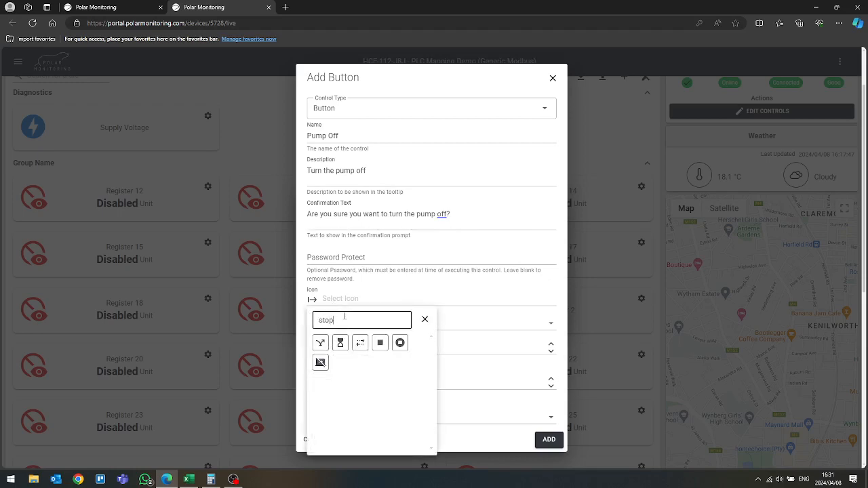
pyautogui.click(379, 342)
pyautogui.scroll(-1, 348, 329)
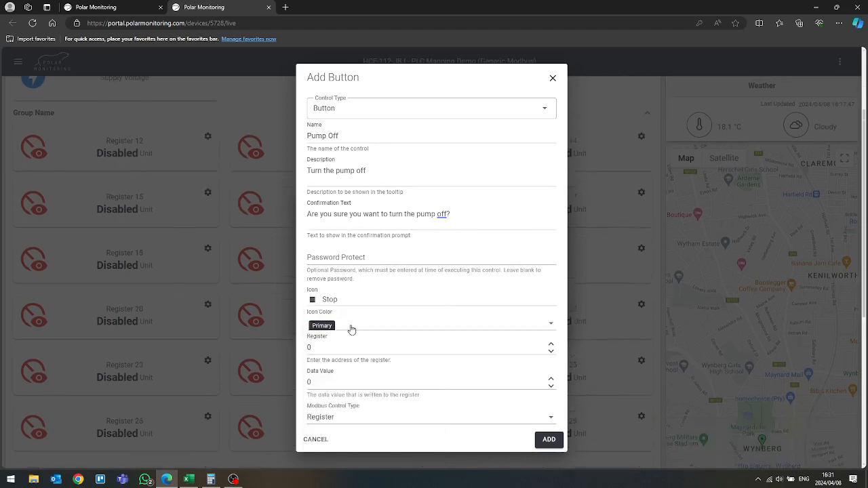
pyautogui.click(345, 330)
pyautogui.scroll(-2, 354, 380)
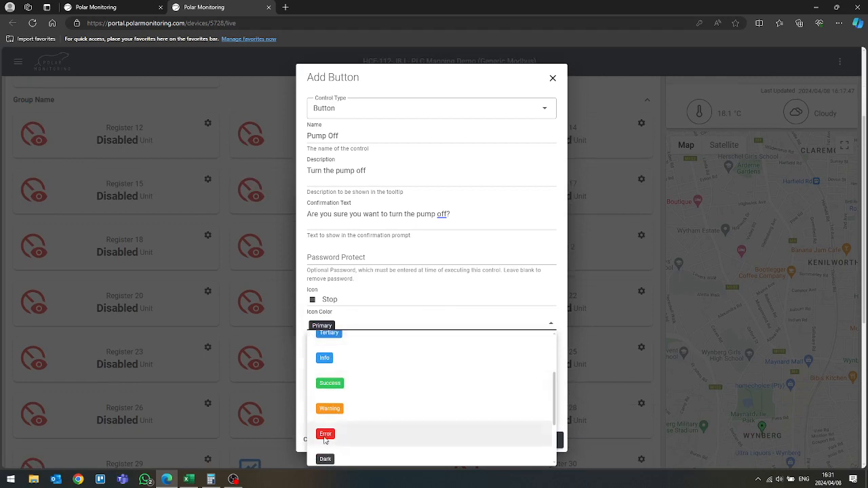
pyautogui.click(327, 430)
pyautogui.scroll(-1, 339, 359)
# Step: Add the Pump Off control with register 601, data value 0 and Modbus control type Coil
pyautogui.click(320, 349)
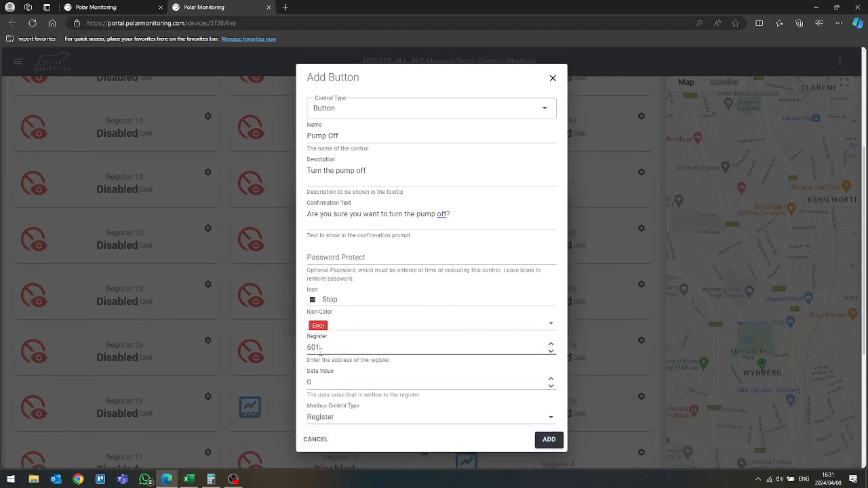
pyautogui.doubleClick(308, 383)
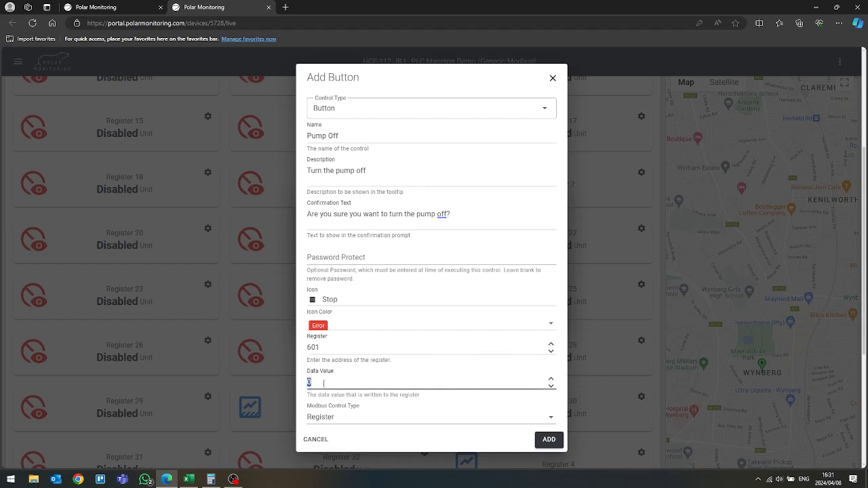
pyautogui.click(324, 417)
pyautogui.click(329, 366)
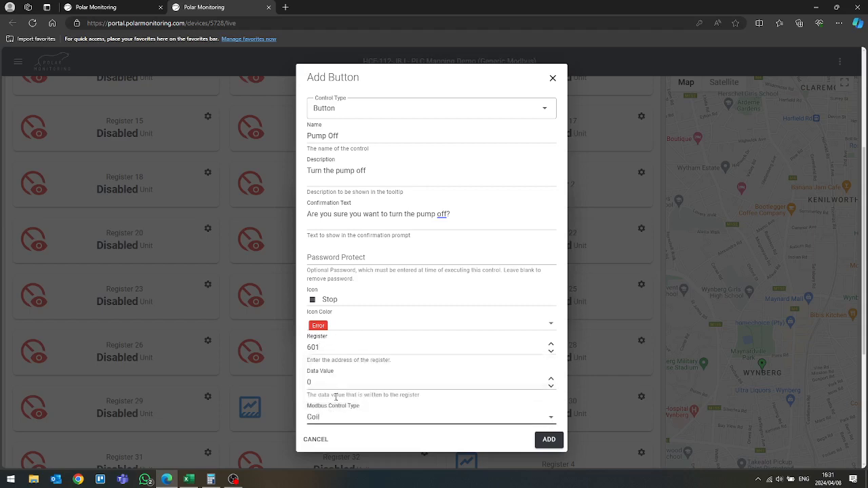
pyautogui.click(549, 441)
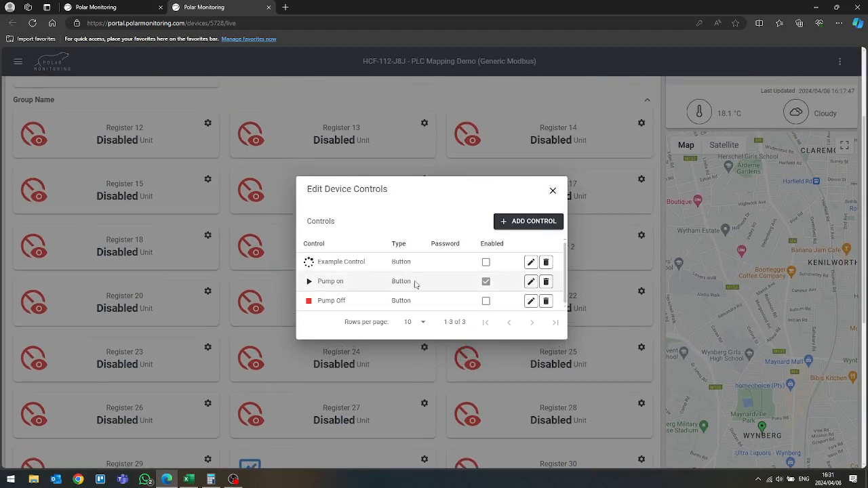
# Step: Enable the Pump Off control and save it
pyautogui.click(530, 301)
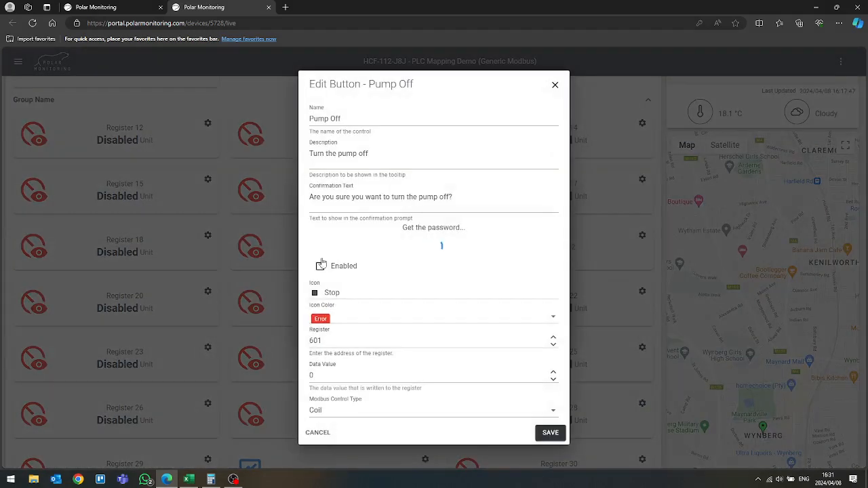
pyautogui.click(318, 260)
pyautogui.click(549, 433)
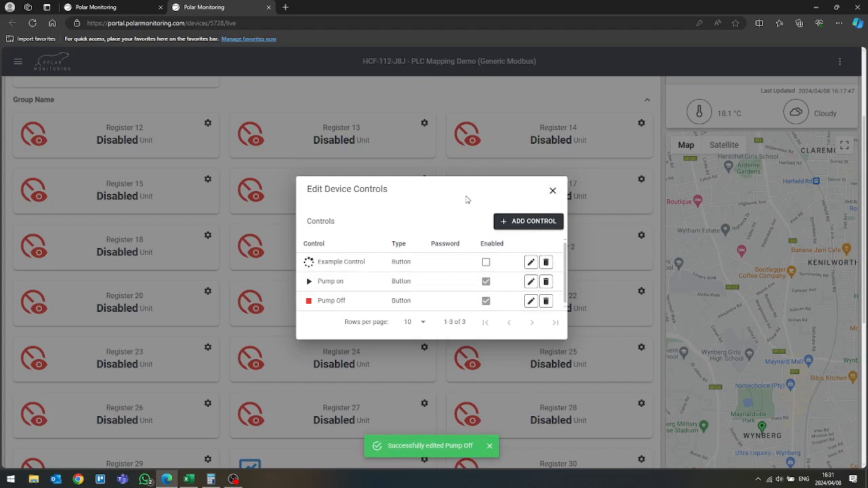
# Step: Examine the available control types and the settings of a Prompt control, and close the form without adding it
pyautogui.click(520, 224)
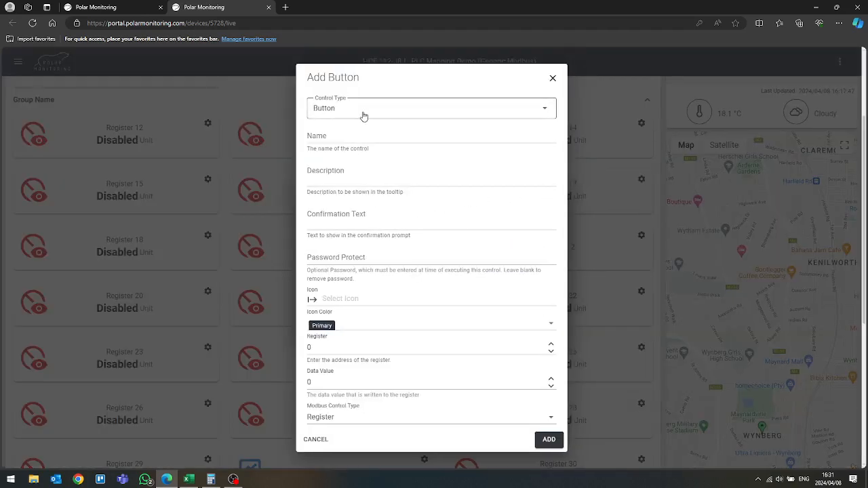
pyautogui.click(362, 114)
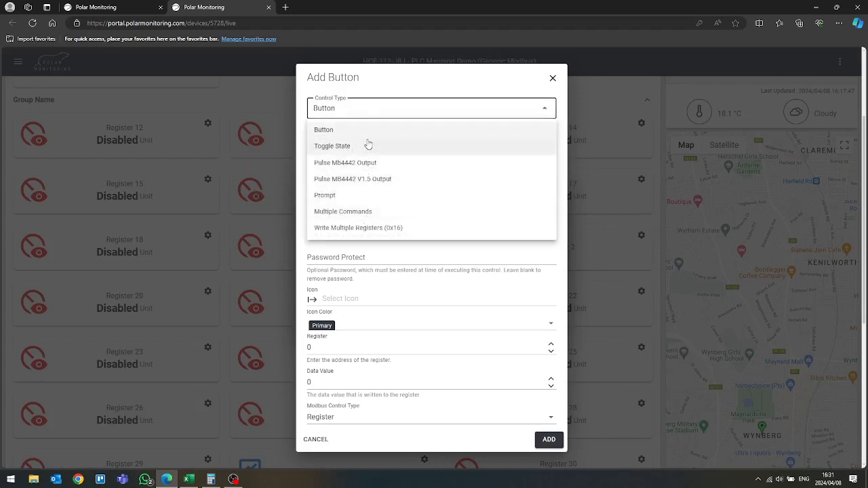
pyautogui.click(375, 196)
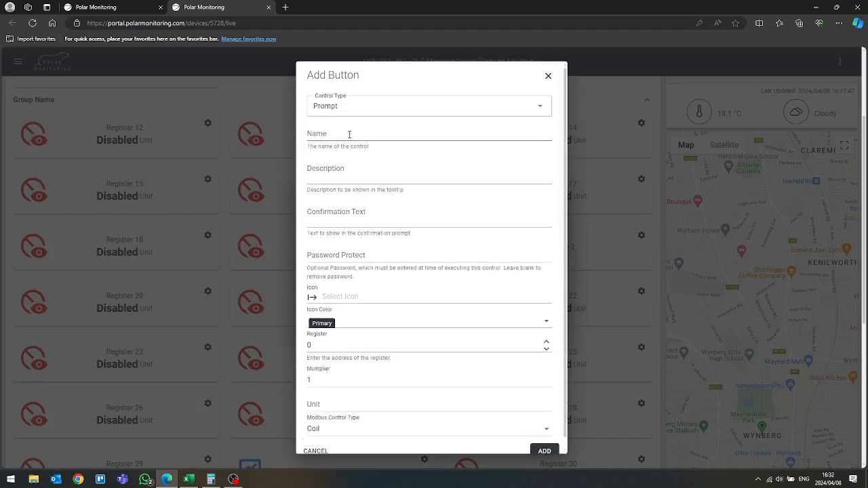
pyautogui.scroll(-1, 385, 255)
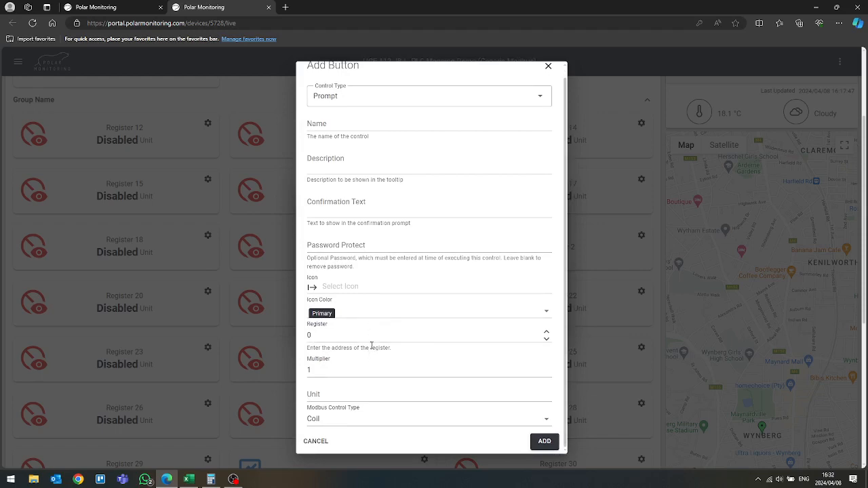
pyautogui.click(351, 337)
pyautogui.moveTo(565, 225); pyautogui.dragTo(565, 217)
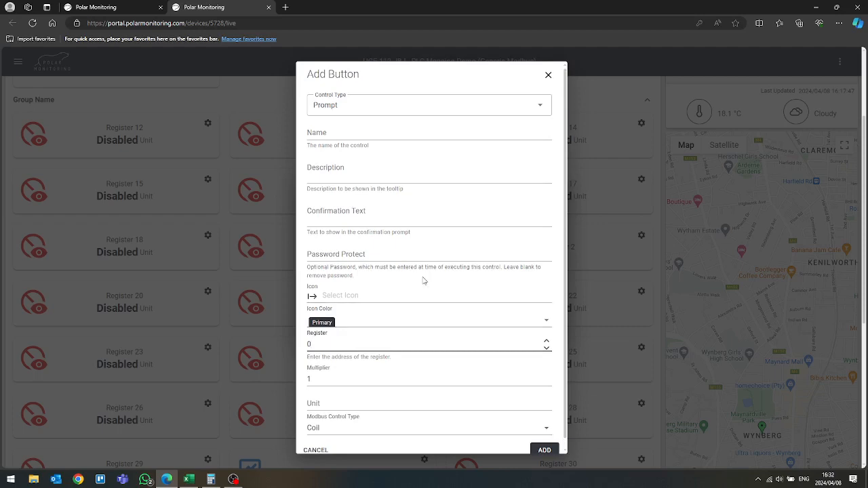
pyautogui.scroll(1, 436, 264)
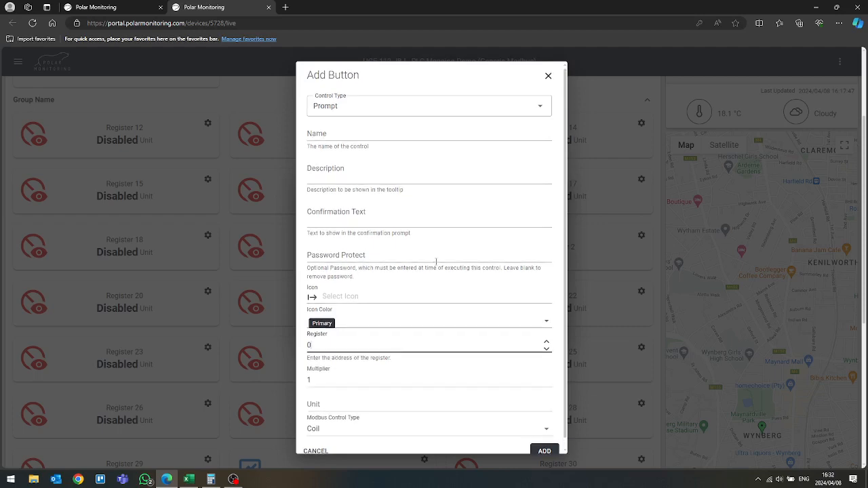
pyautogui.click(547, 76)
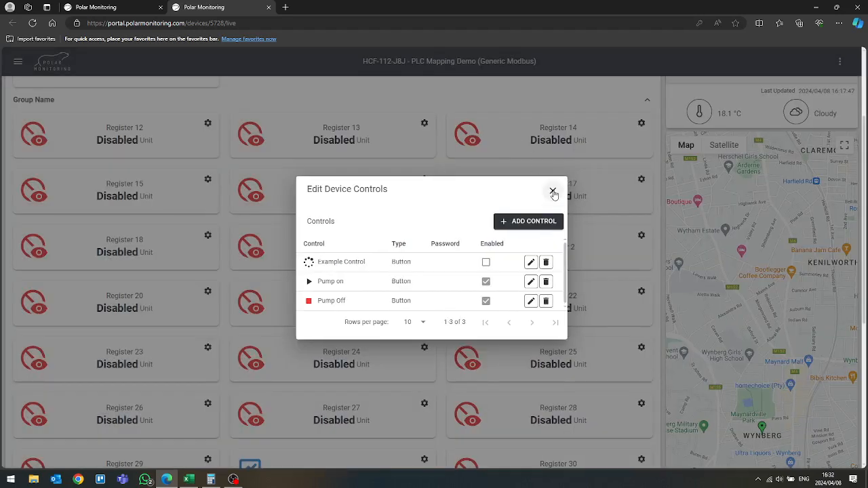
# Step: Close the device controls list and leave edit mode on the live data page
pyautogui.click(552, 192)
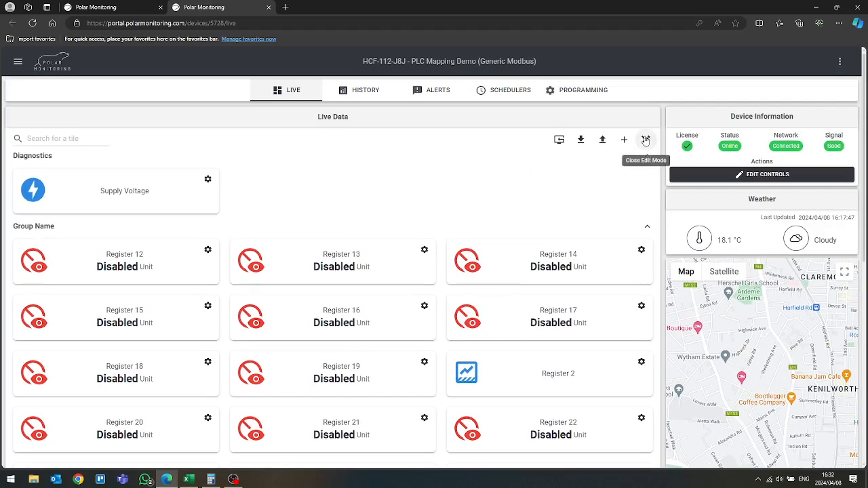
pyautogui.click(645, 140)
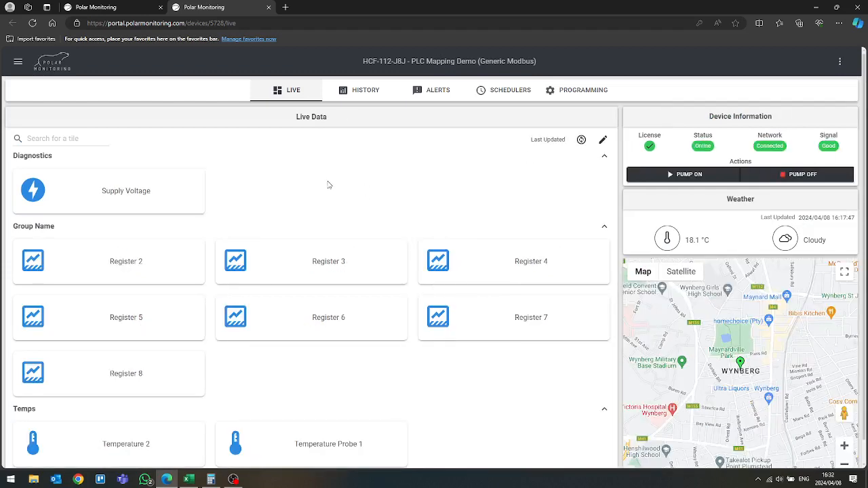
# Step: Open the Pump on control's confirmation prompt, read its message and decline it
pyautogui.scroll(-1, 328, 185)
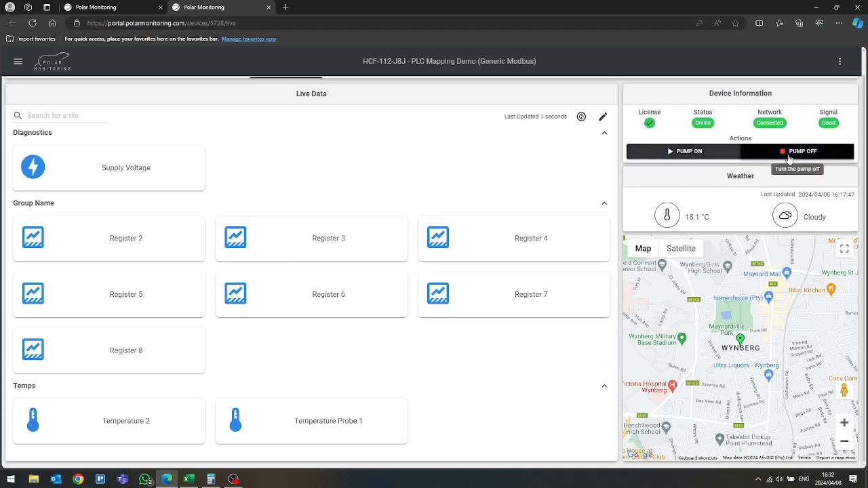
pyautogui.click(689, 155)
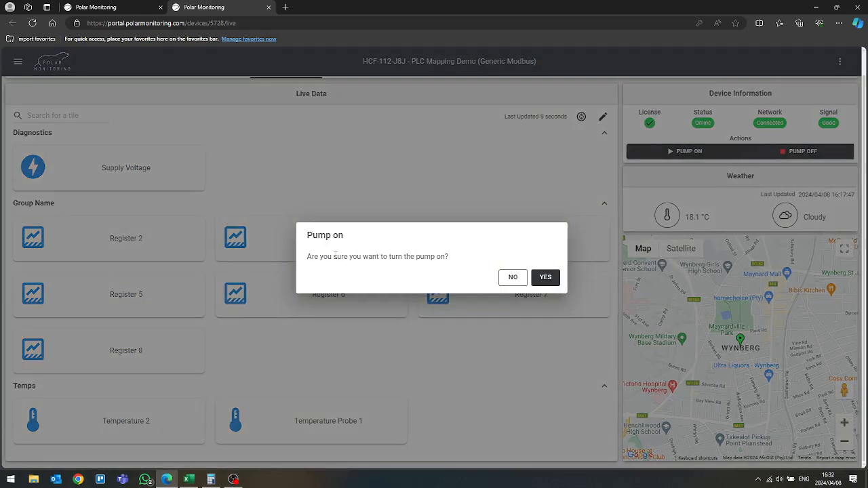
pyautogui.moveTo(301, 256); pyautogui.dragTo(467, 257)
pyautogui.click(484, 267)
pyautogui.click(513, 279)
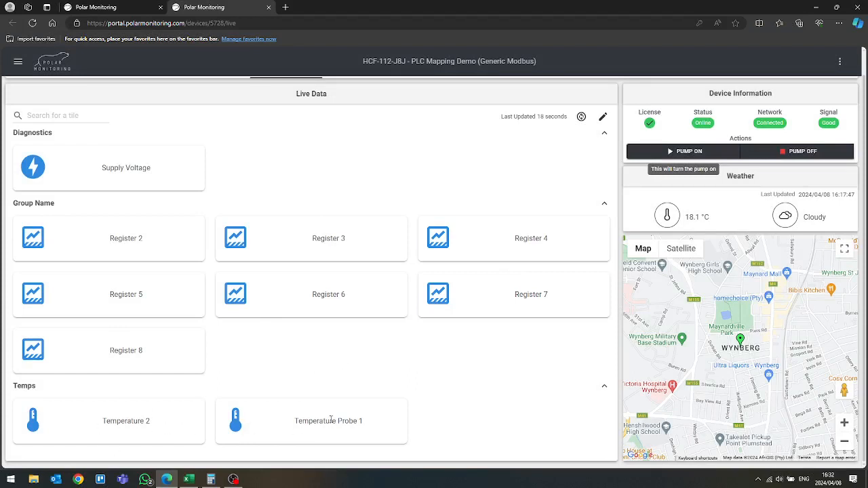
# Step: Refresh the live data and check the Temperature Probe 1 reading
pyautogui.scroll(1, 268, 329)
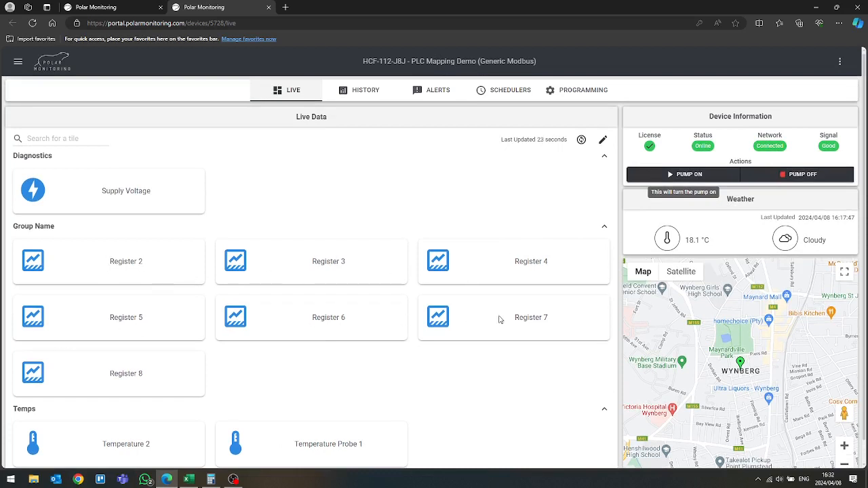
pyautogui.click(581, 139)
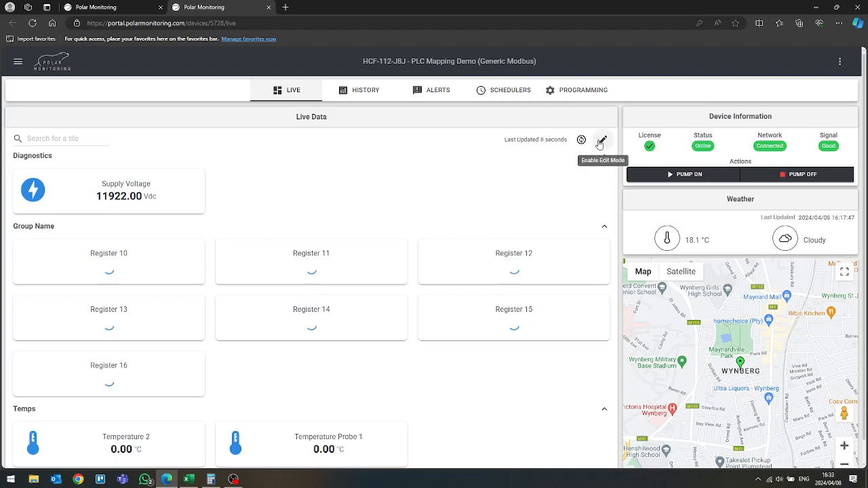
pyautogui.doubleClick(323, 451)
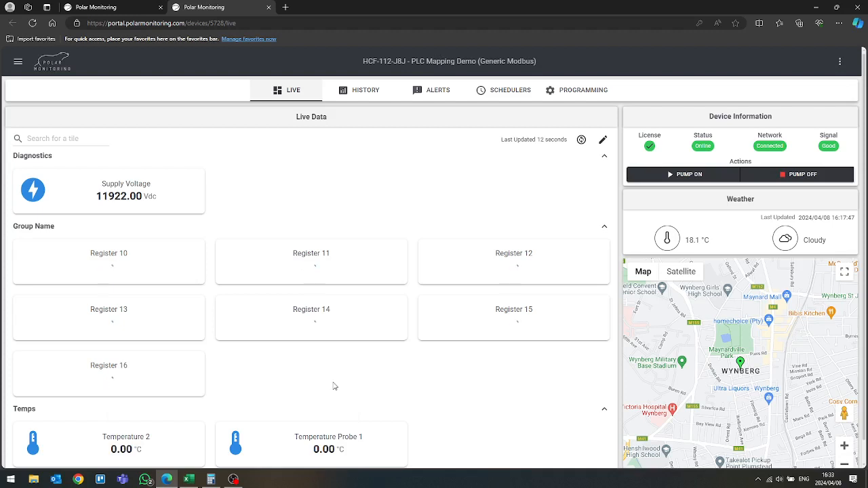
# Step: Enter edit mode on the live data page, disable the Register 2 tile and save it
pyautogui.click(603, 140)
pyautogui.scroll(-1, 224, 313)
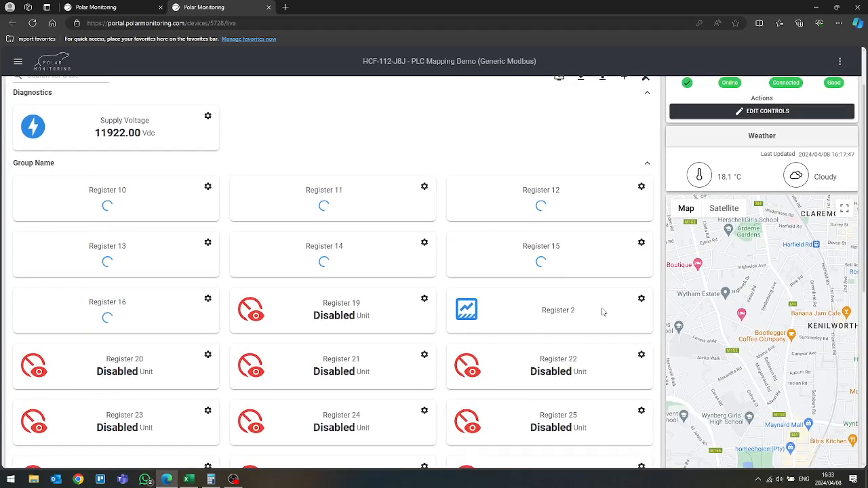
pyautogui.click(640, 299)
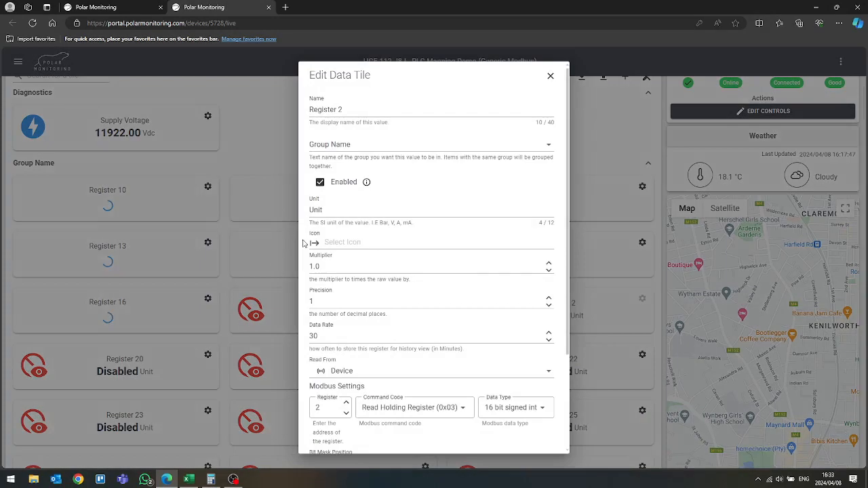
pyautogui.scroll(-3, 407, 237)
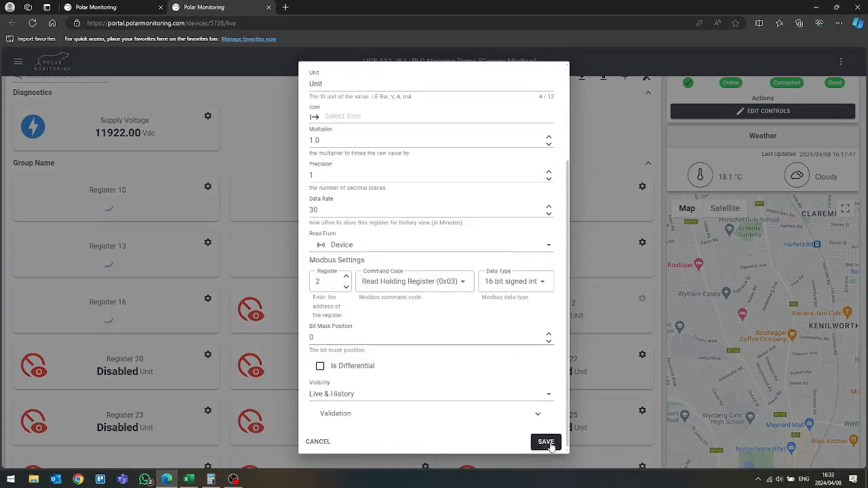
pyautogui.click(546, 444)
# Step: Disable the Register 3 and Register 4 data tiles, saving each one
pyautogui.scroll(-4, 427, 284)
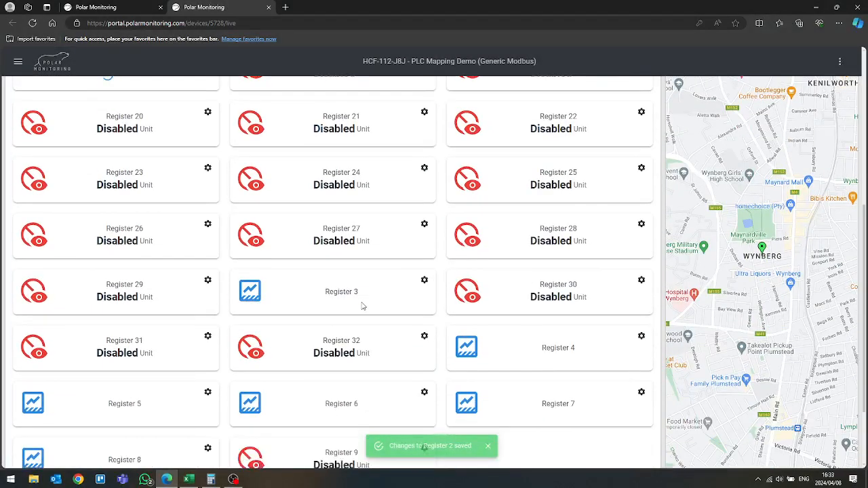
pyautogui.click(424, 270)
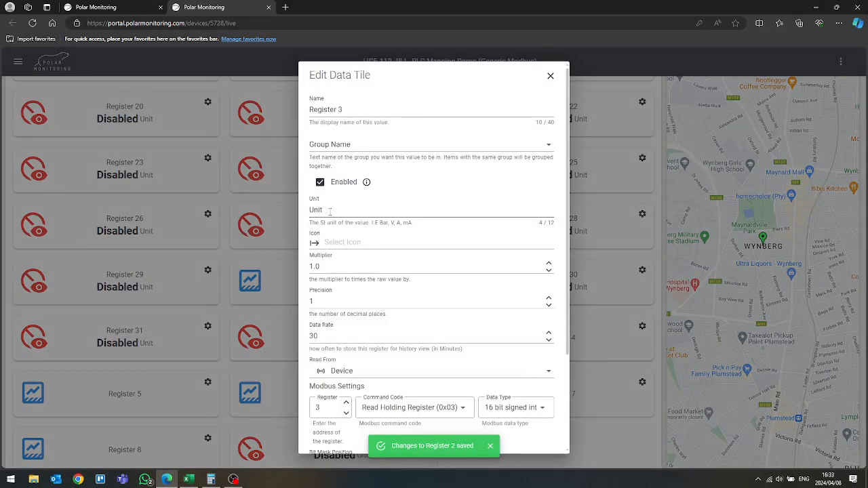
pyautogui.scroll(-3, 434, 271)
pyautogui.click(547, 444)
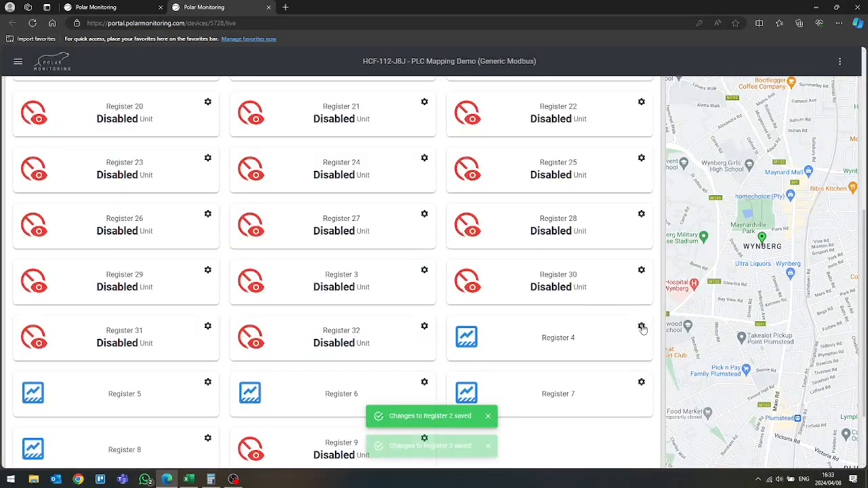
pyautogui.click(641, 326)
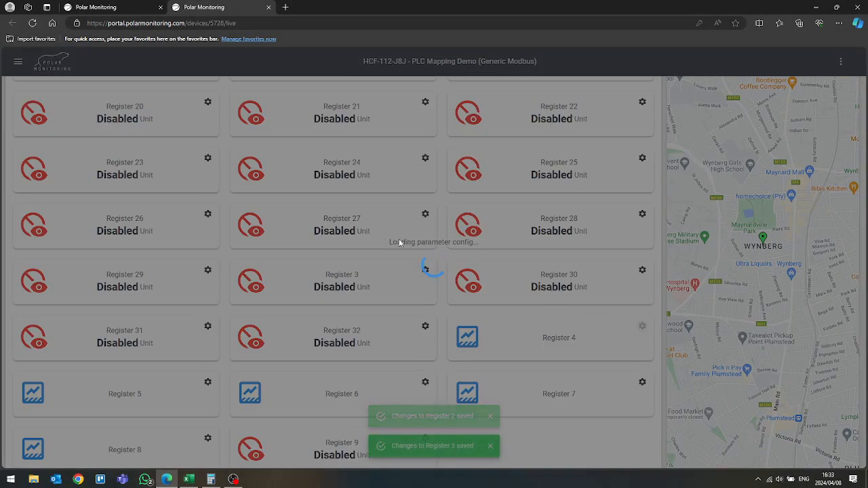
pyautogui.scroll(-3, 434, 271)
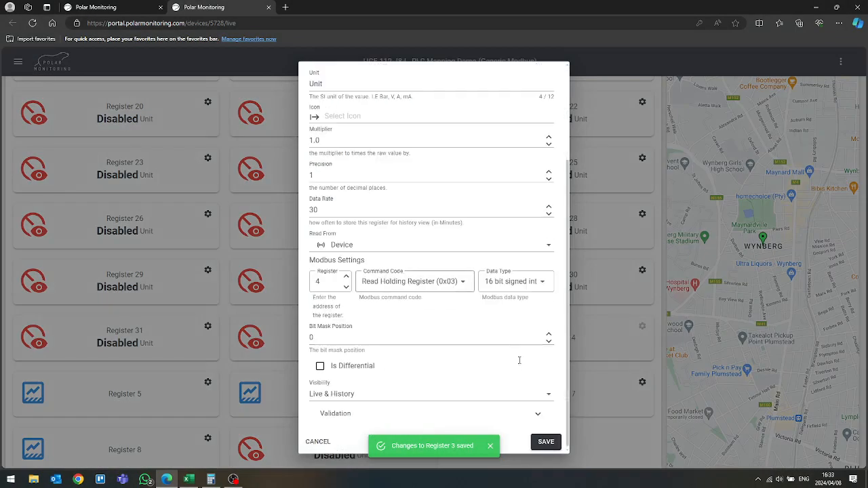
pyautogui.click(550, 447)
# Step: Disable the Register 6 and Register 7 data tiles, saving each one
pyautogui.click(425, 383)
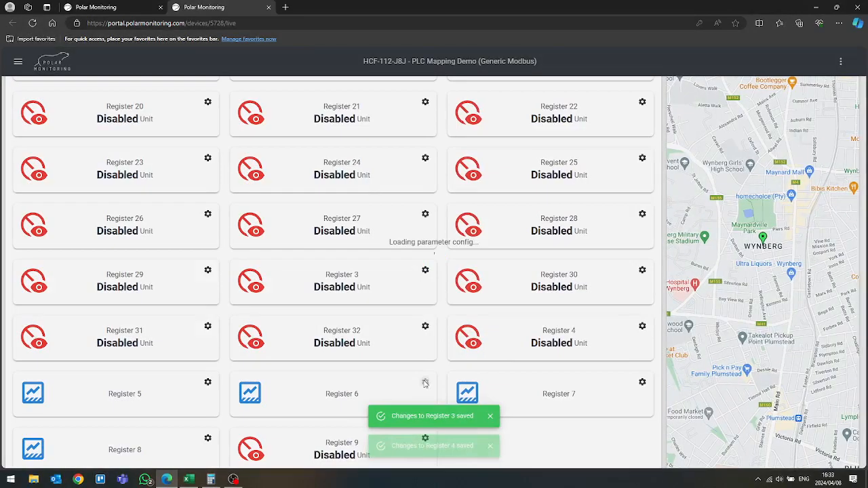
pyautogui.scroll(-5, 484, 333)
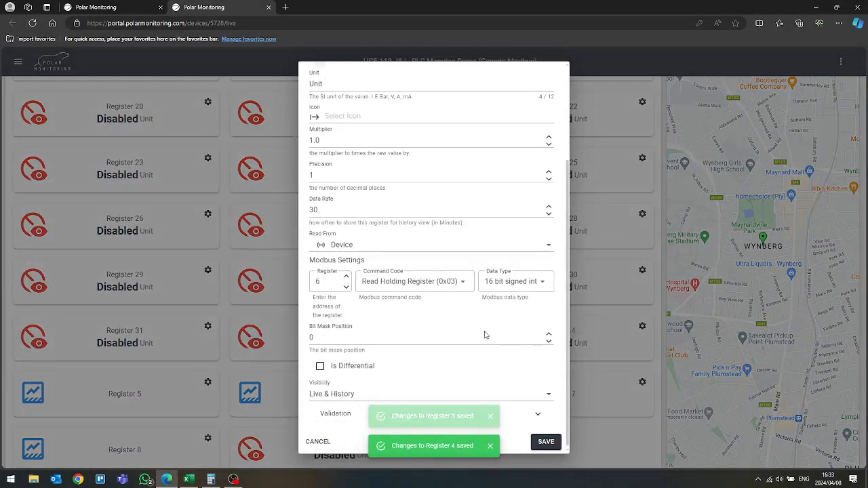
pyautogui.click(545, 444)
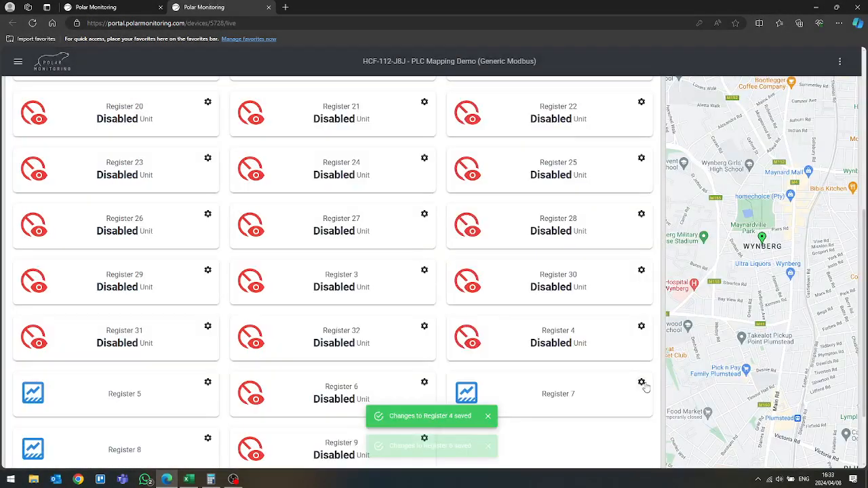
pyautogui.click(642, 382)
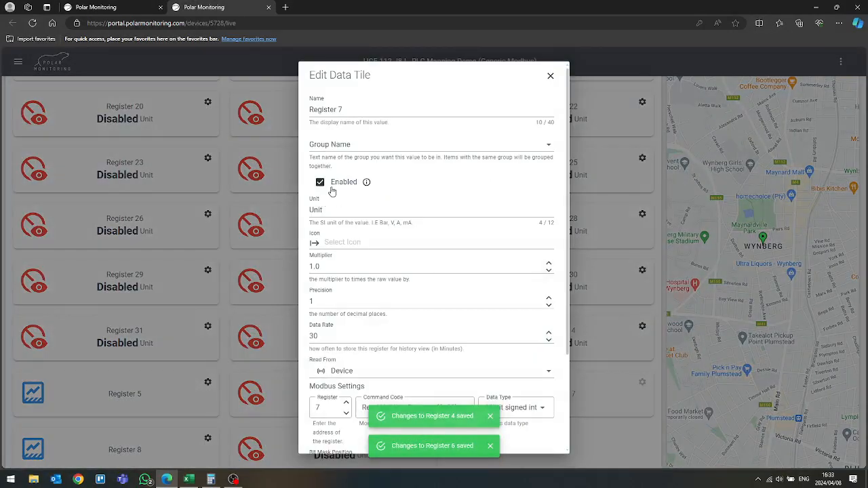
pyautogui.click(333, 190)
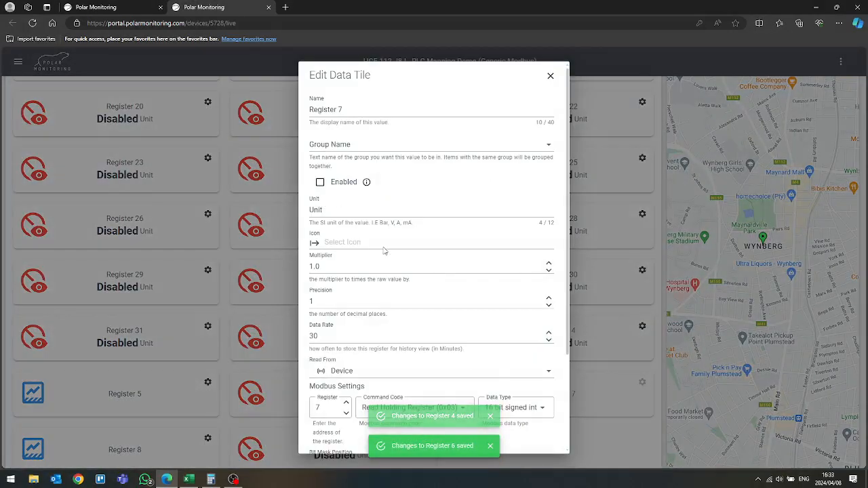
pyautogui.scroll(-5, 474, 339)
pyautogui.click(546, 444)
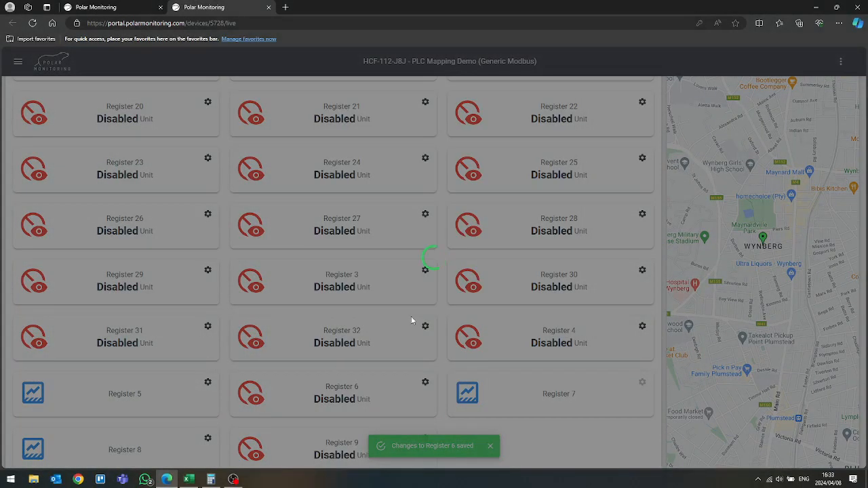
# Step: Leave edit mode, reload the device's live page and check the Supply Voltage reading
pyautogui.scroll(5, 411, 320)
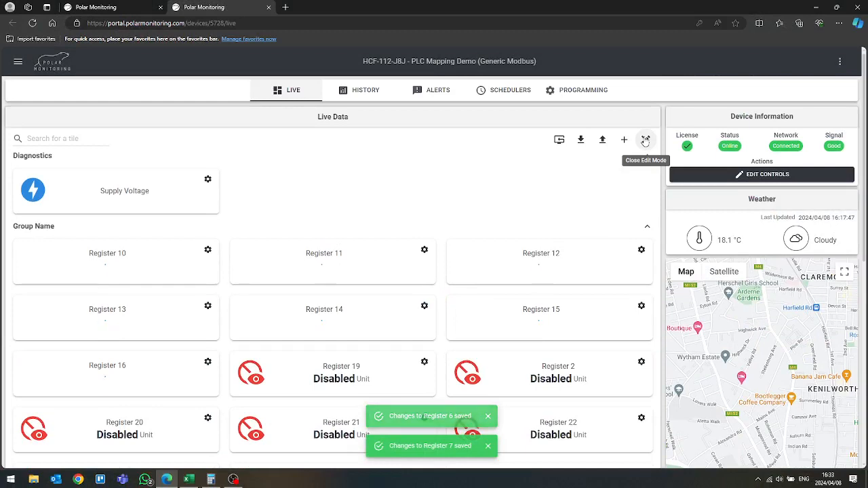
pyautogui.click(646, 140)
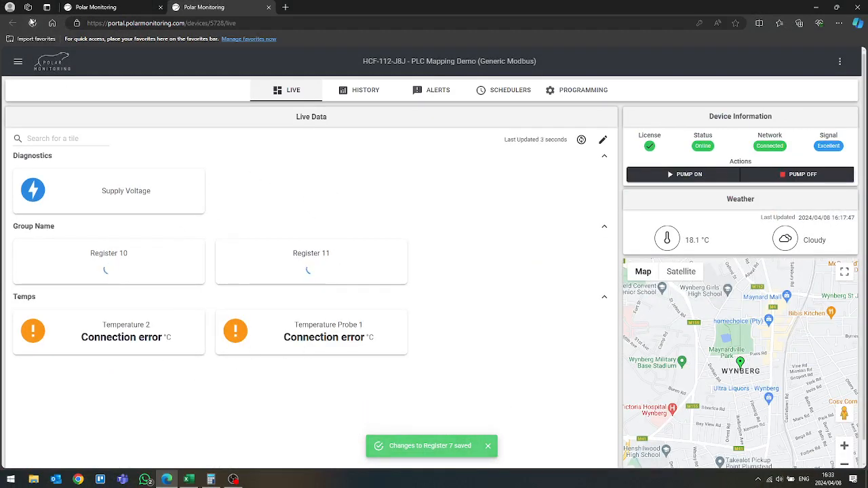
pyautogui.press('F5')
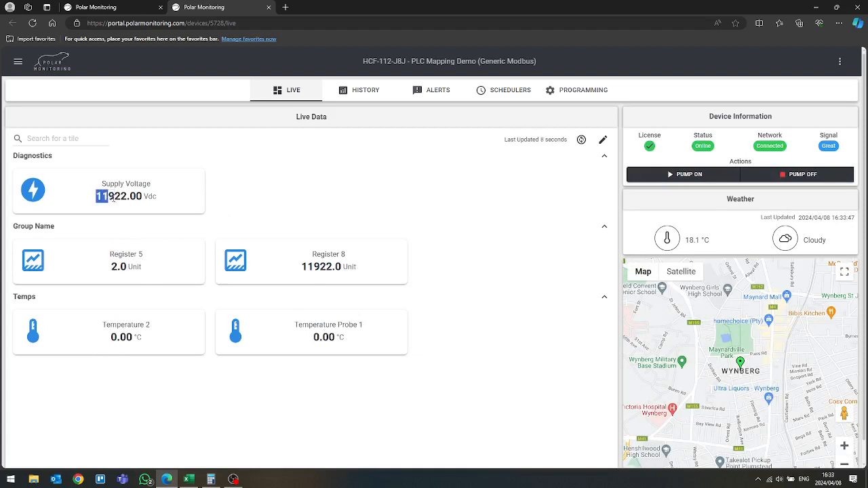
pyautogui.moveTo(113, 198)
pyautogui.mouseDown()
pyautogui.moveTo(125, 197)
pyautogui.moveTo(108, 196)
pyautogui.mouseUp()
pyautogui.click(107, 196)
pyautogui.click(108, 196)
# Step: Set the Supply Voltage tile's multiplier to 0.001 in edit mode and save the tile
pyautogui.click(602, 140)
pyautogui.click(208, 179)
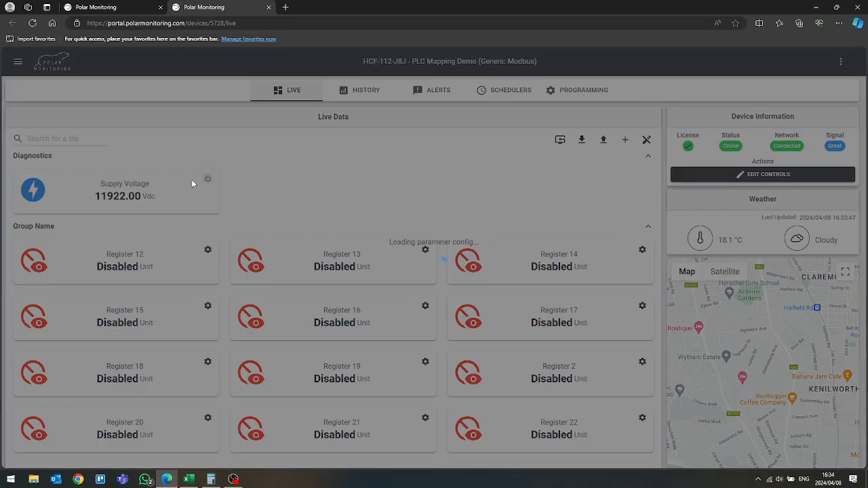
pyautogui.moveTo(319, 266); pyautogui.dragTo(299, 269)
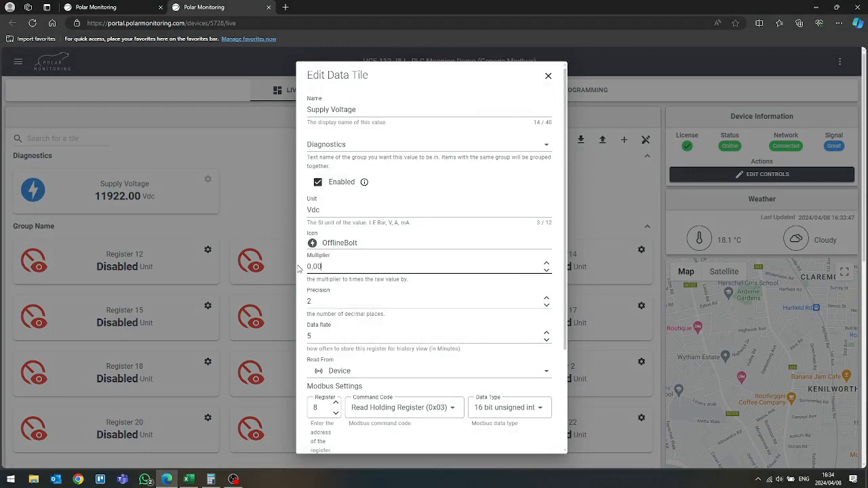
pyautogui.scroll(-2, 420, 353)
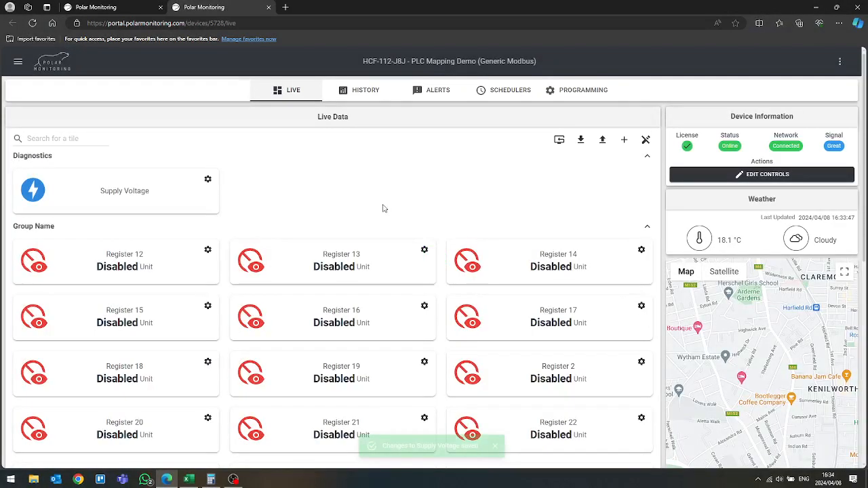
# Step: Leave edit mode, refresh the live data and check the rescaled Supply Voltage reading
pyautogui.click(646, 140)
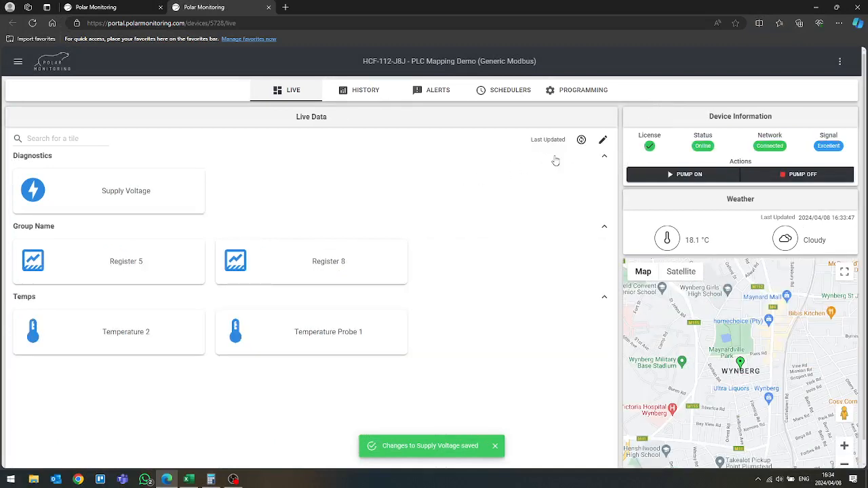
pyautogui.click(581, 140)
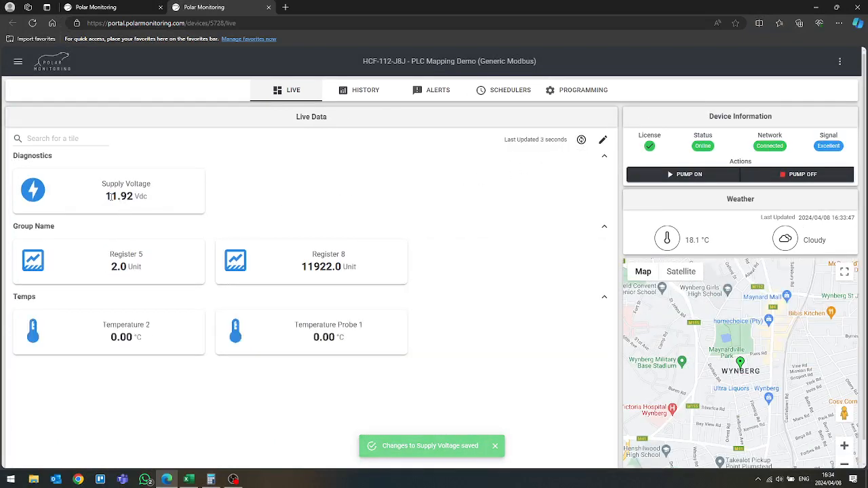
pyautogui.moveTo(111, 196); pyautogui.dragTo(131, 196)
pyautogui.click(133, 196)
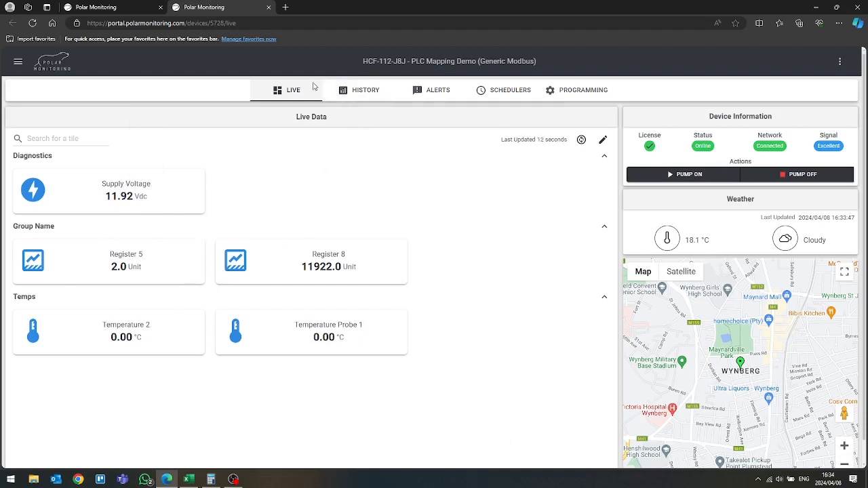
# Step: Examine the device's history graphs for the Diagnostics, Group Name and Temps groups, and return to the live data
pyautogui.click(364, 96)
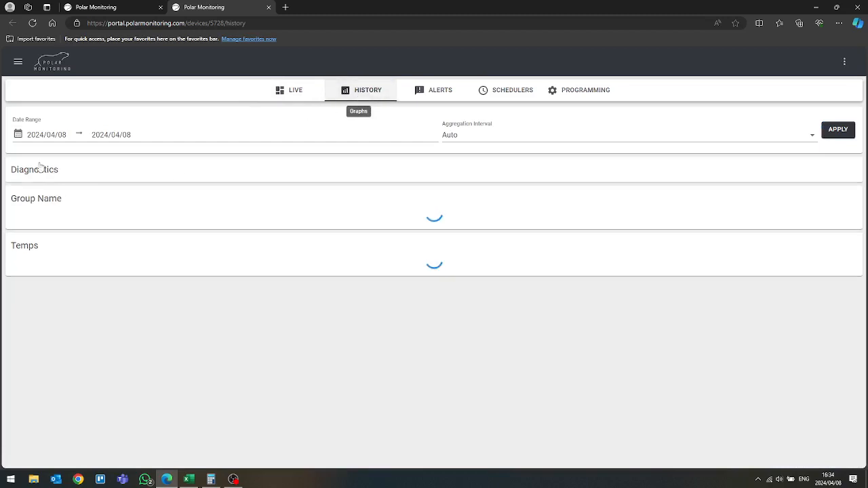
pyautogui.scroll(-3, 39, 353)
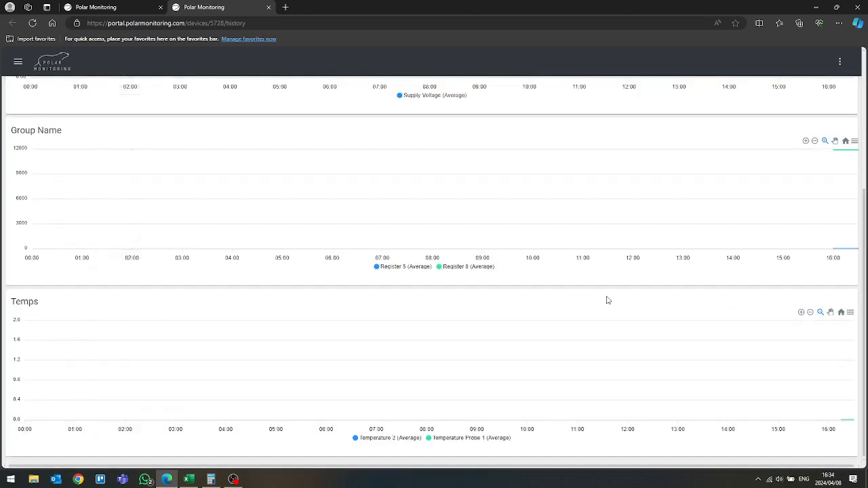
pyautogui.scroll(3, 631, 311)
pyautogui.moveTo(842, 196)
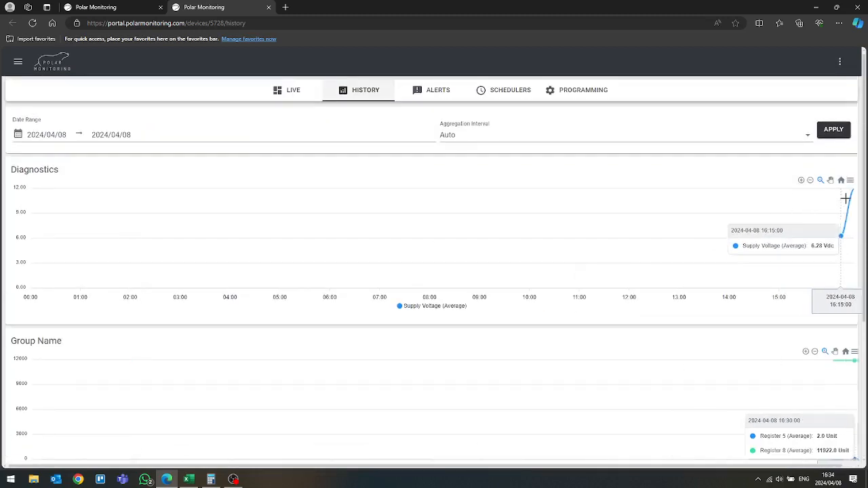
pyautogui.click(294, 96)
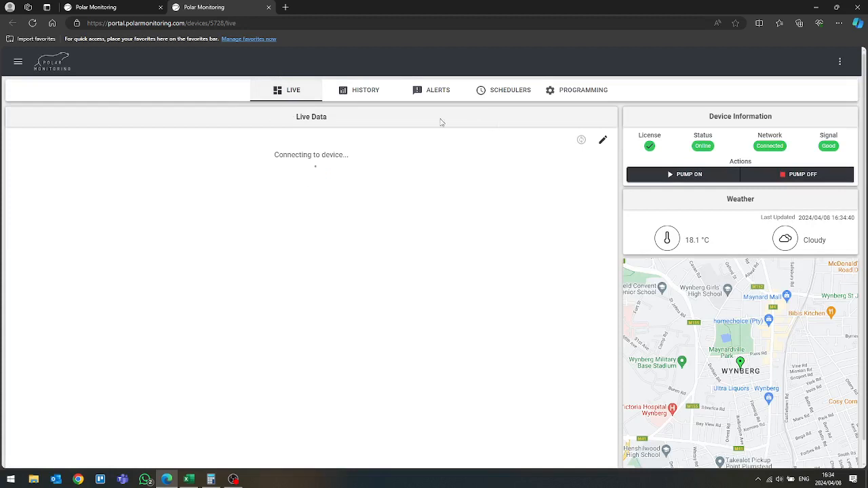